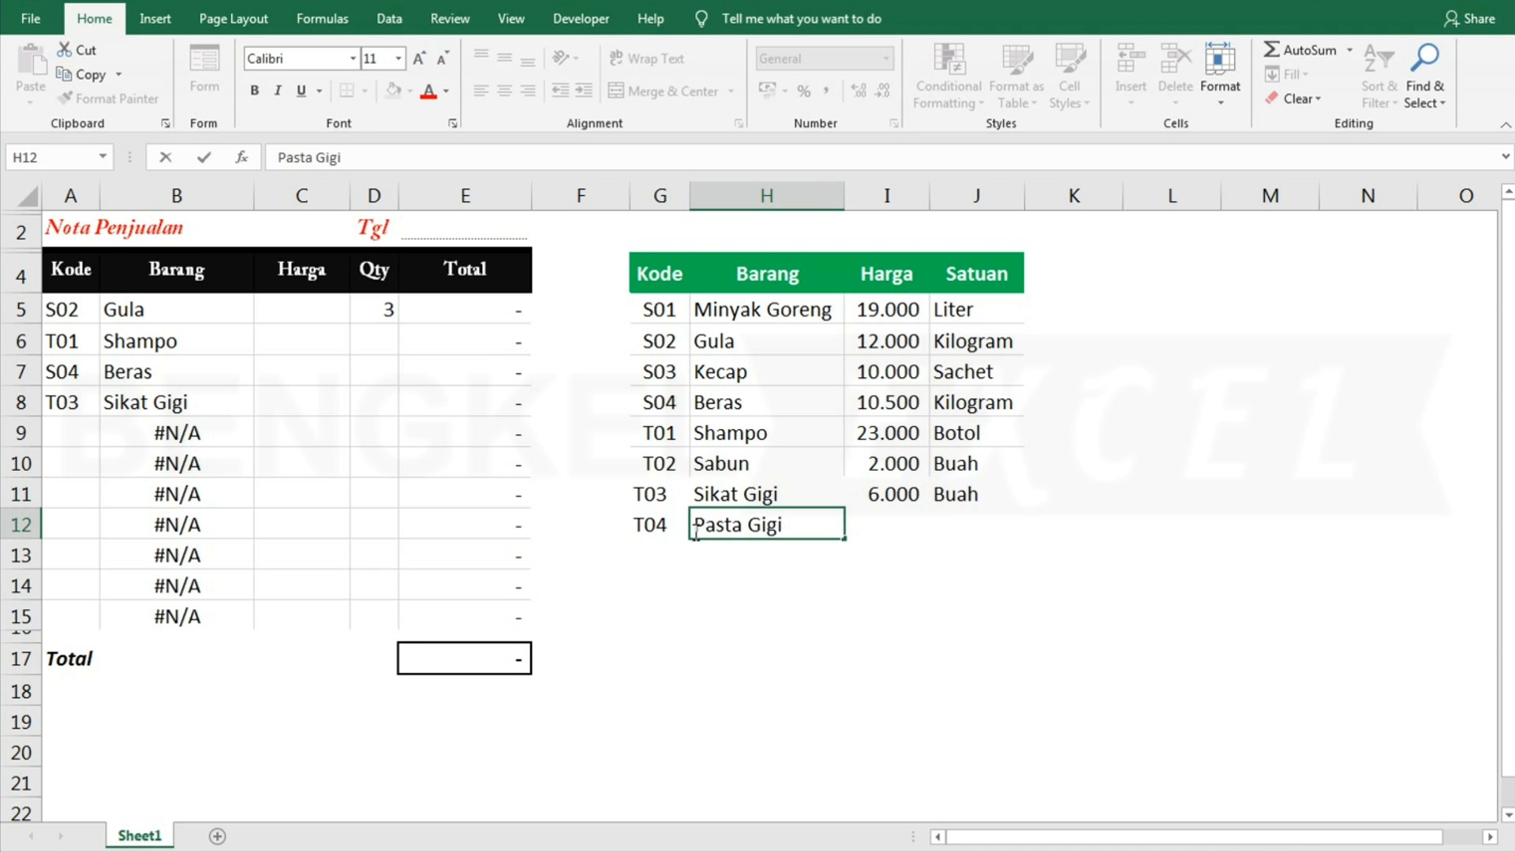
# - Enter the price 1000 and the unit Buah for Pasta Gigi in row 12 of the item table
pyautogui.press('Tab')
pyautogui.write('1000')
pyautogui.press('Tab')
pyautogui.write('Bua')
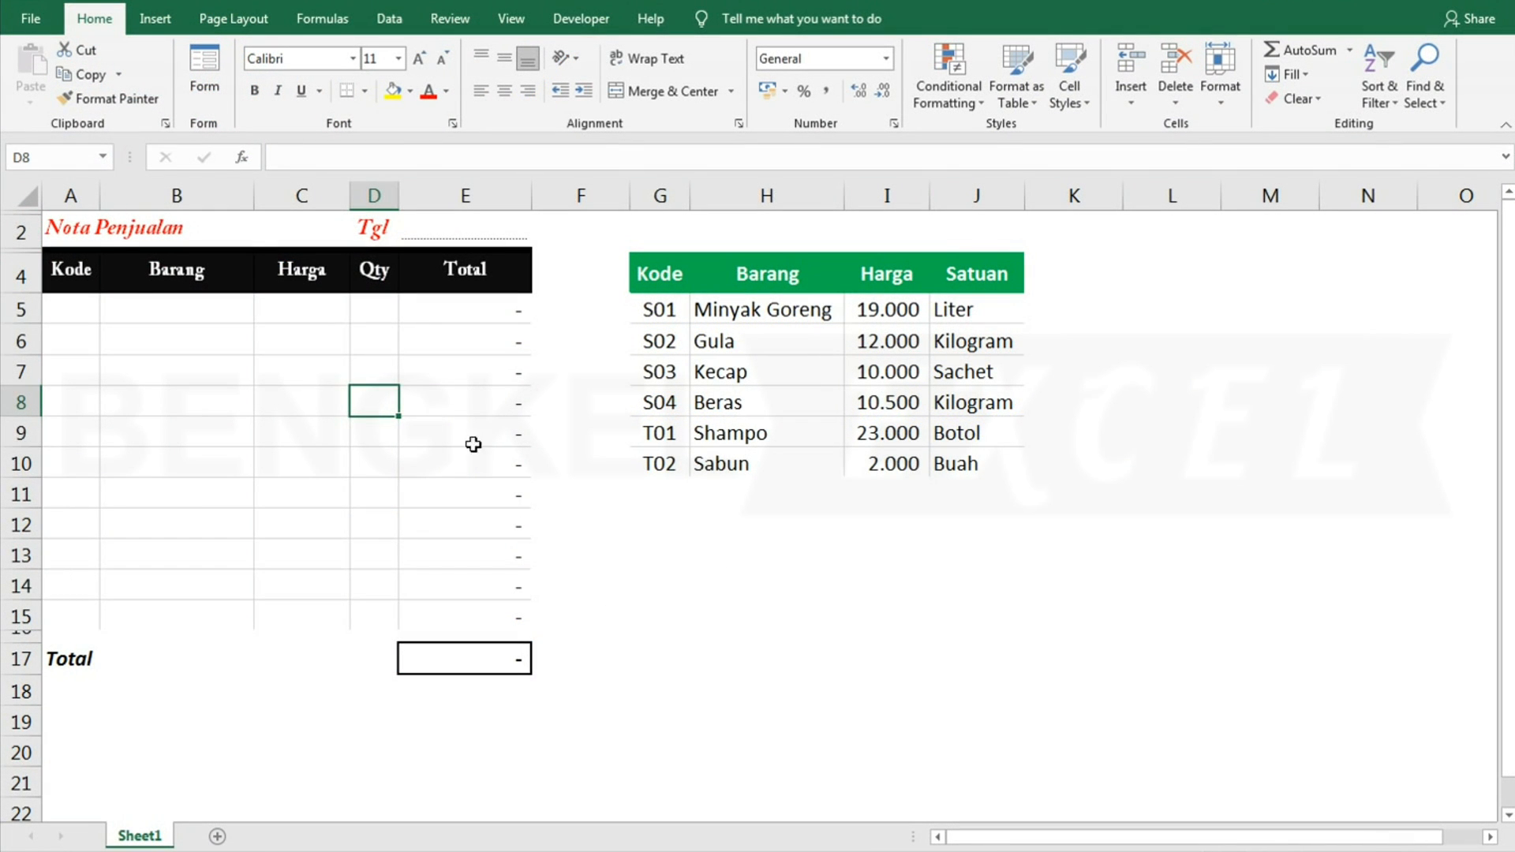
pyautogui.click(382, 430)
pyautogui.click(135, 307)
pyautogui.click(71, 306)
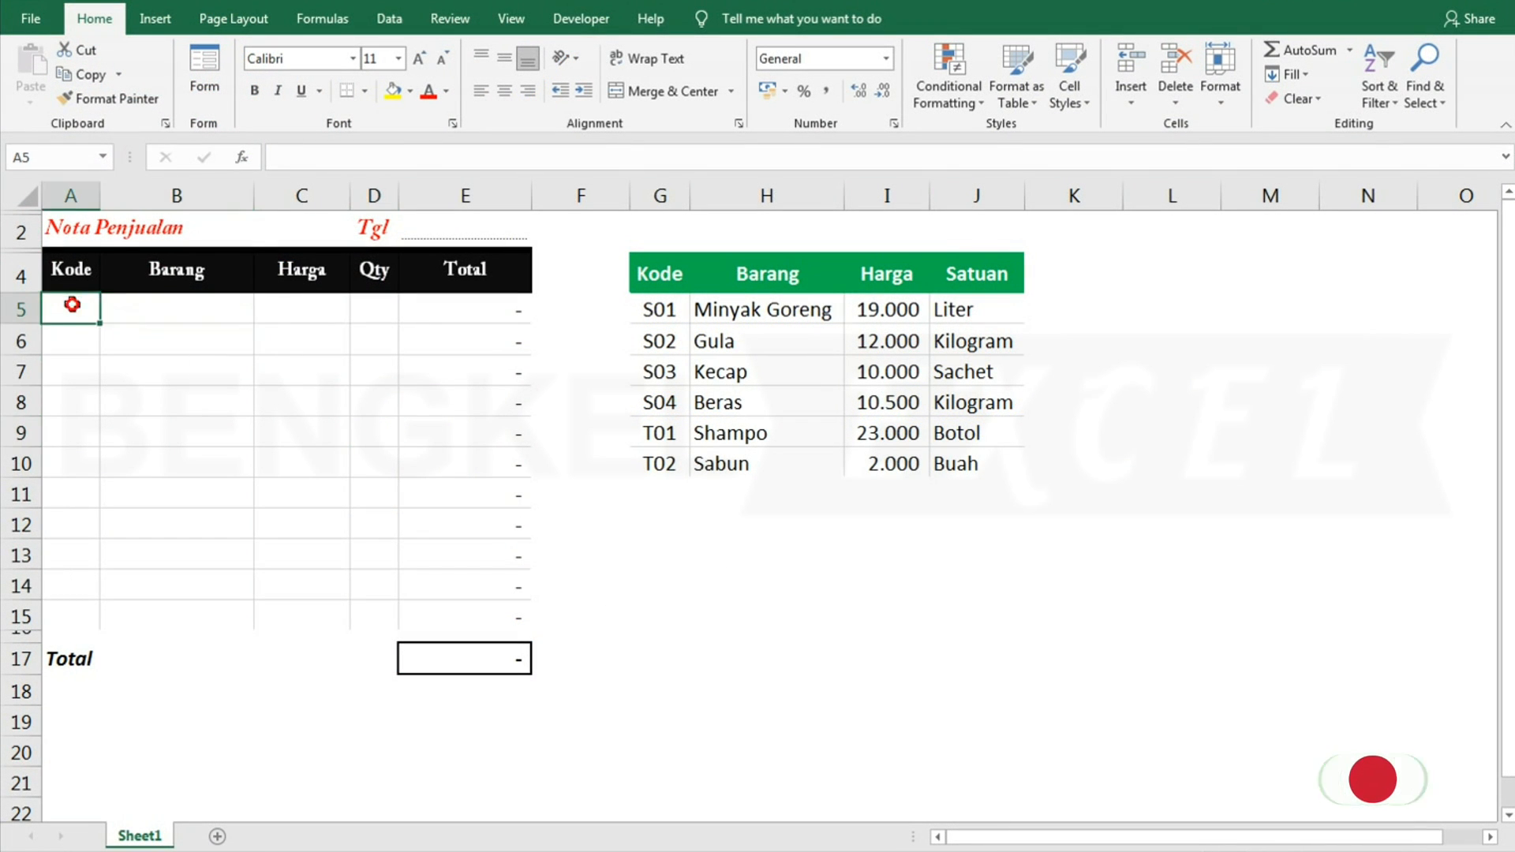
pyautogui.click(780, 304)
pyautogui.click(669, 314)
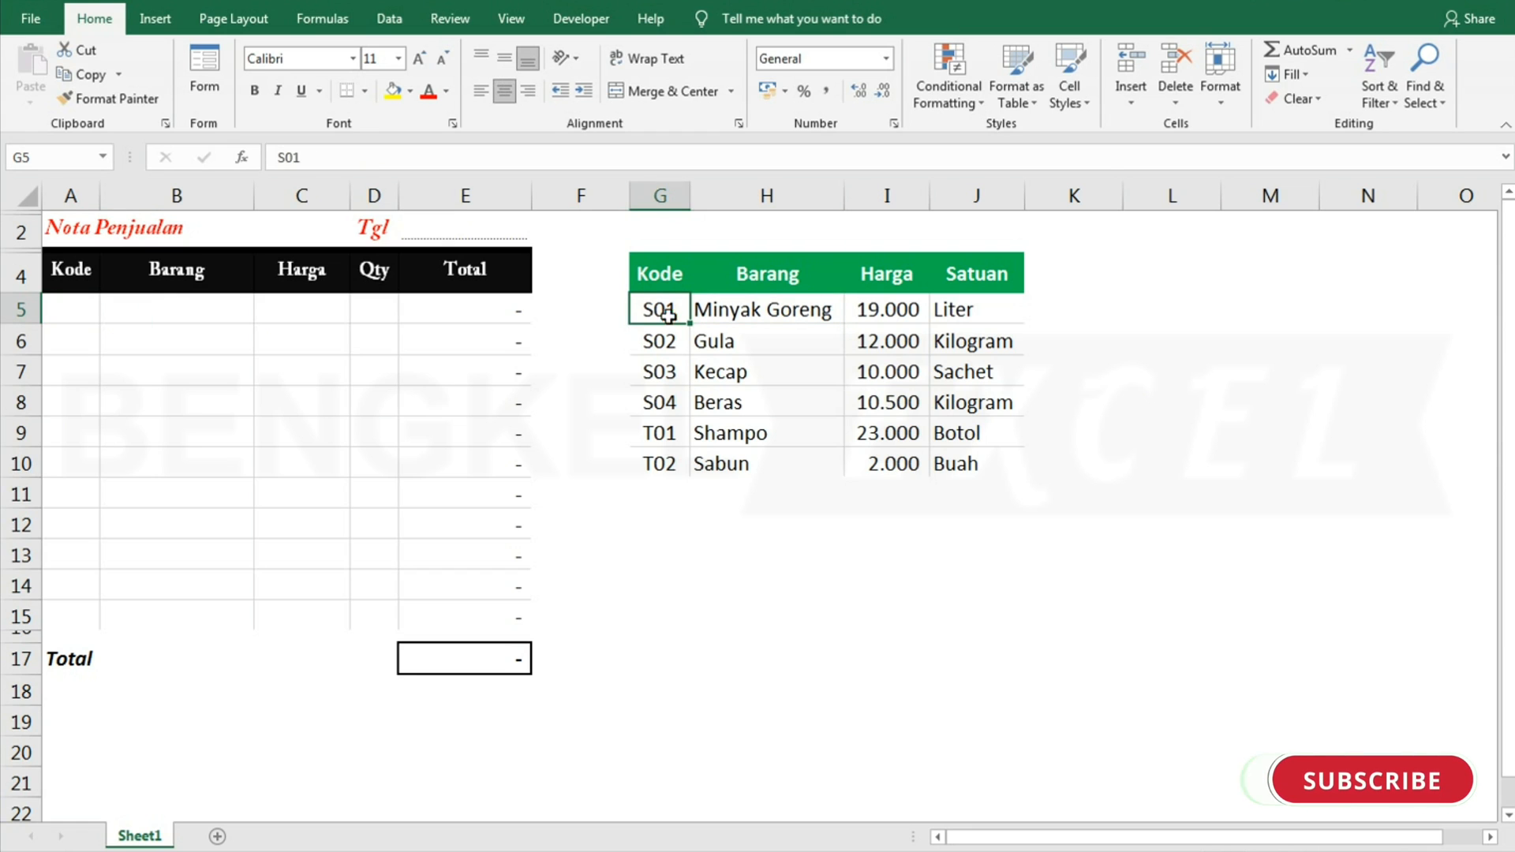
# - Enter =VLOOKUP(A5;$G$5:$J$10;2;FALSE) in B5 to return the item name for the code
pyautogui.click(176, 308)
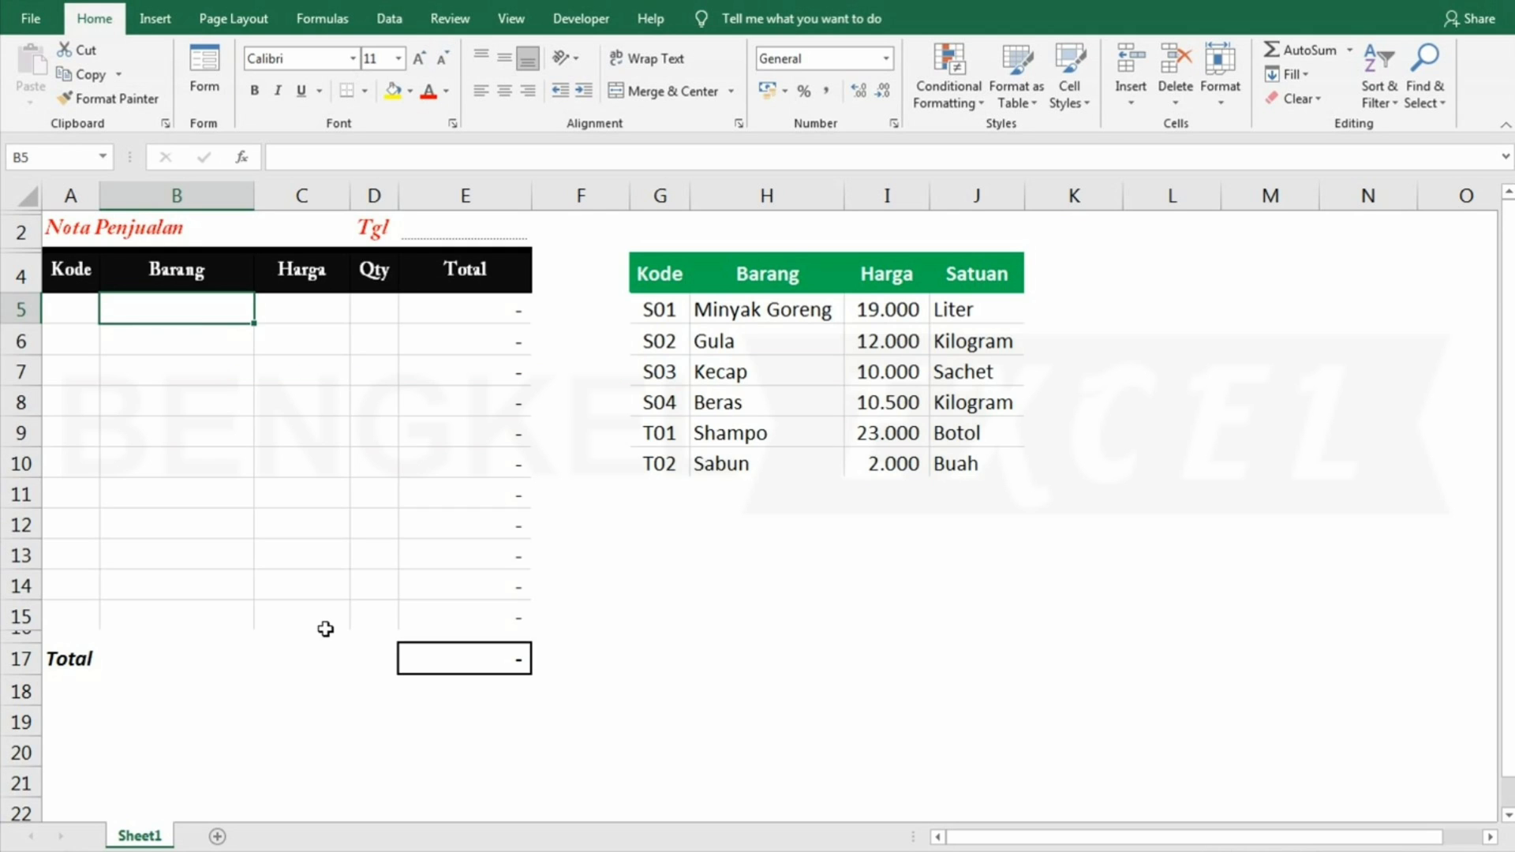
pyautogui.write('=vlo')
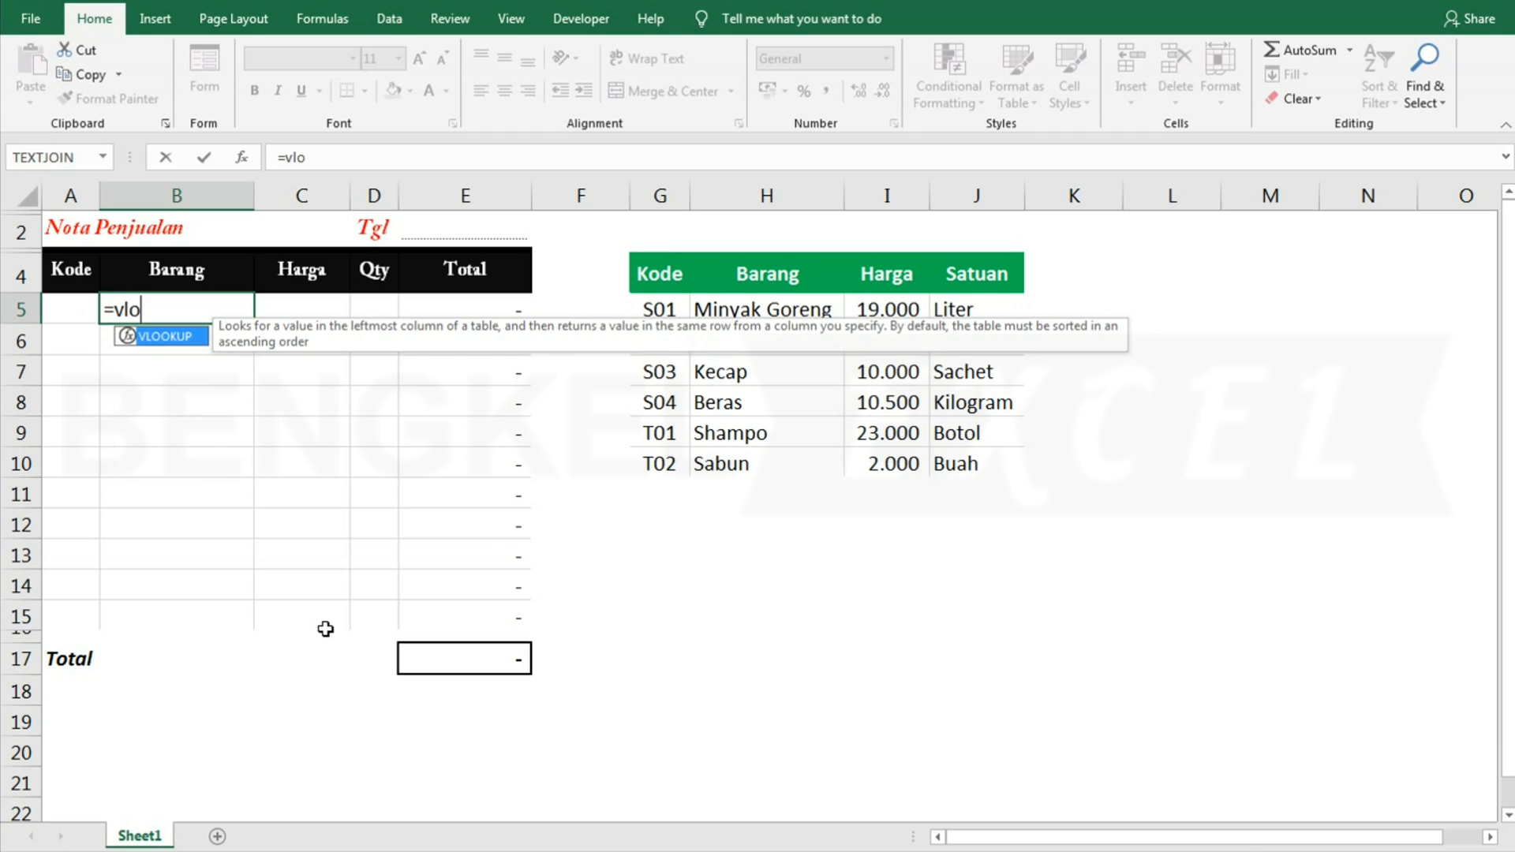
pyautogui.press('Tab')
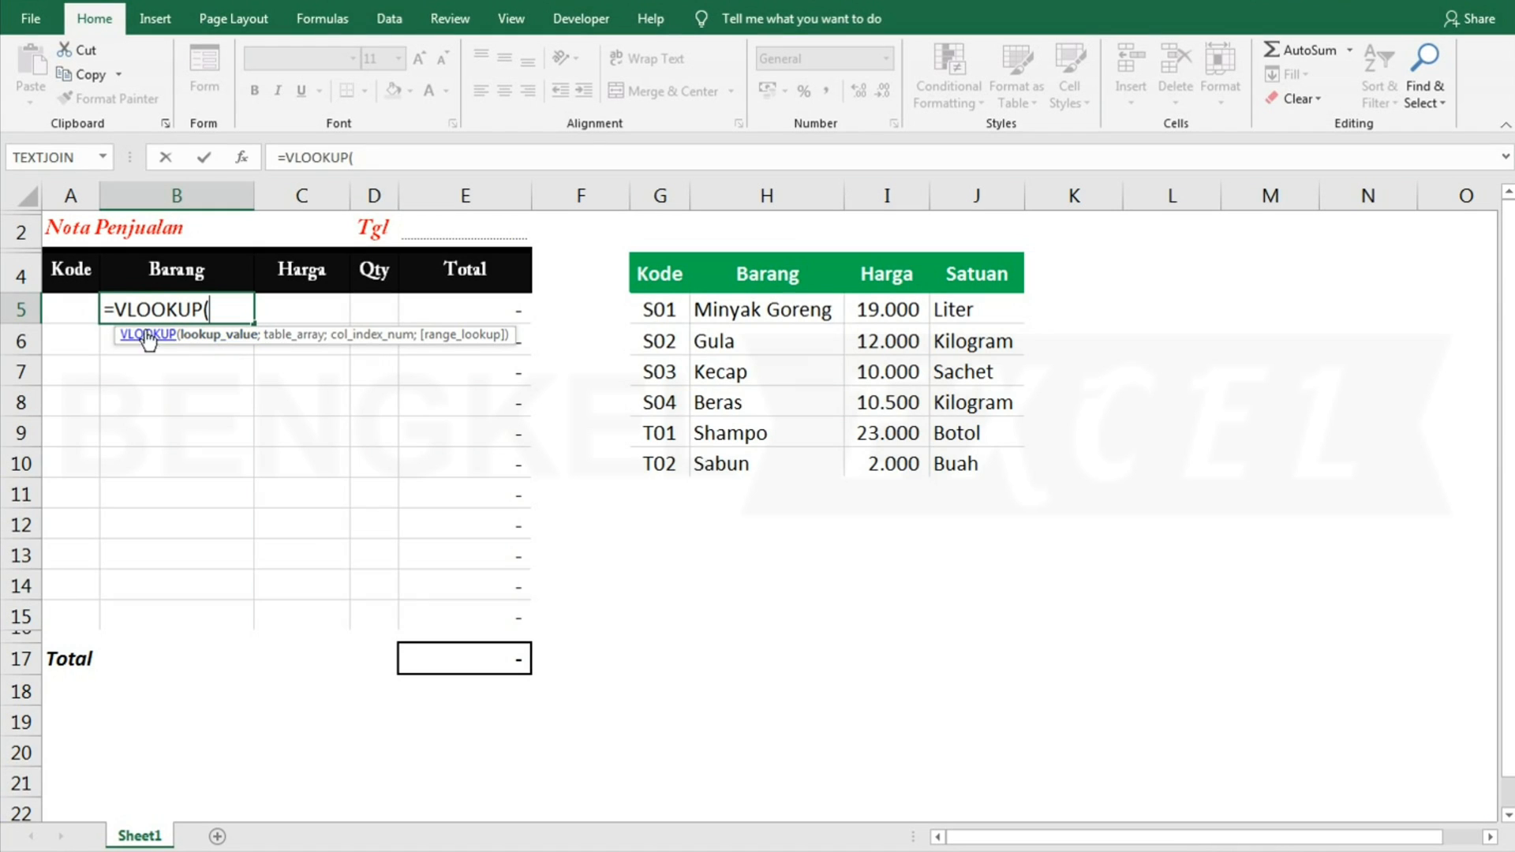
pyautogui.click(74, 314)
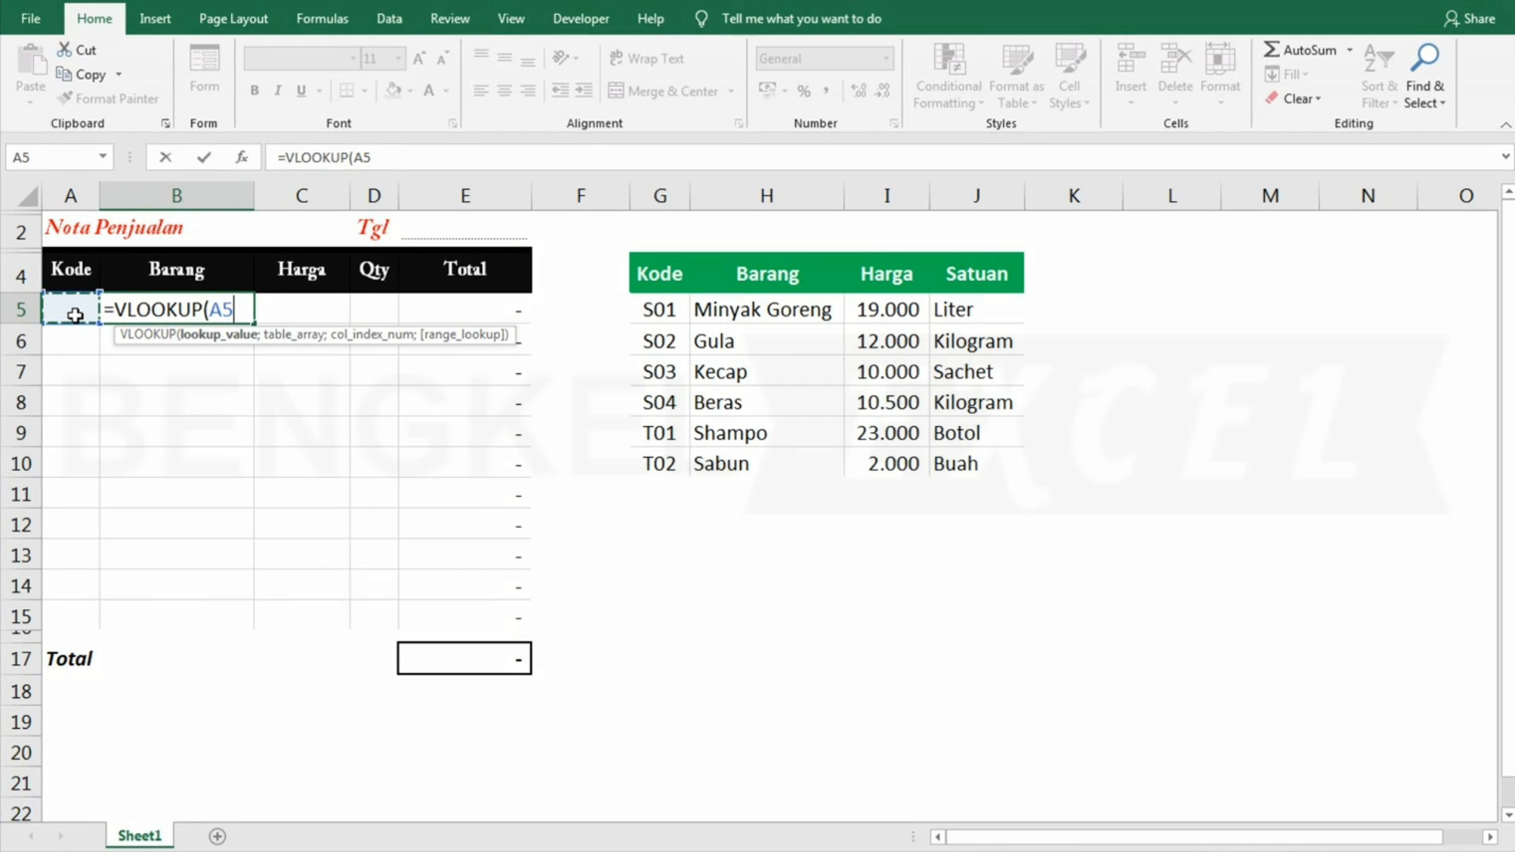
pyautogui.write(';')
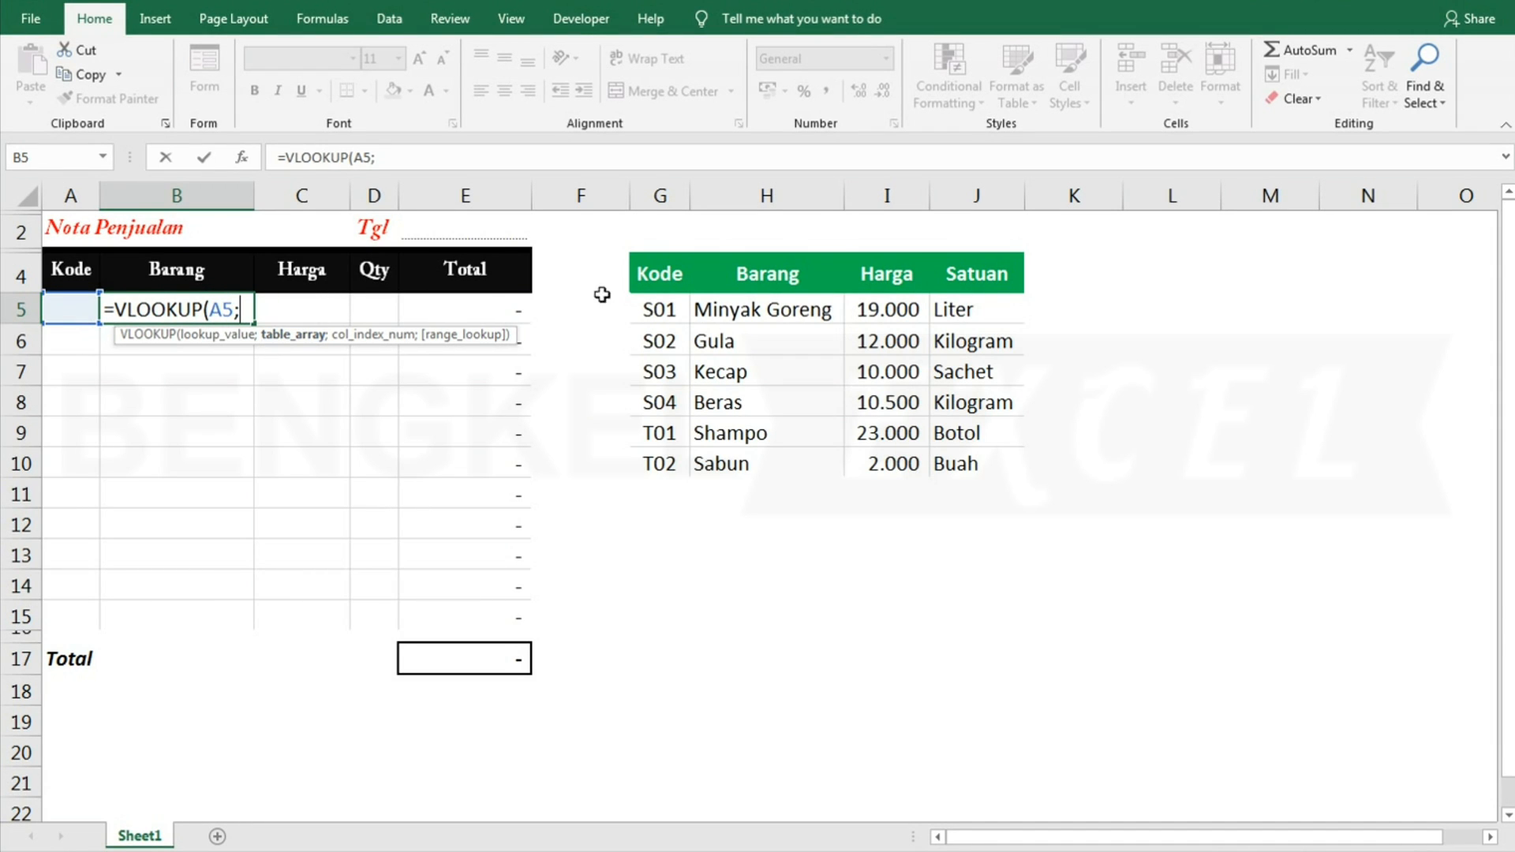
pyautogui.moveTo(637, 308); pyautogui.dragTo(958, 463)
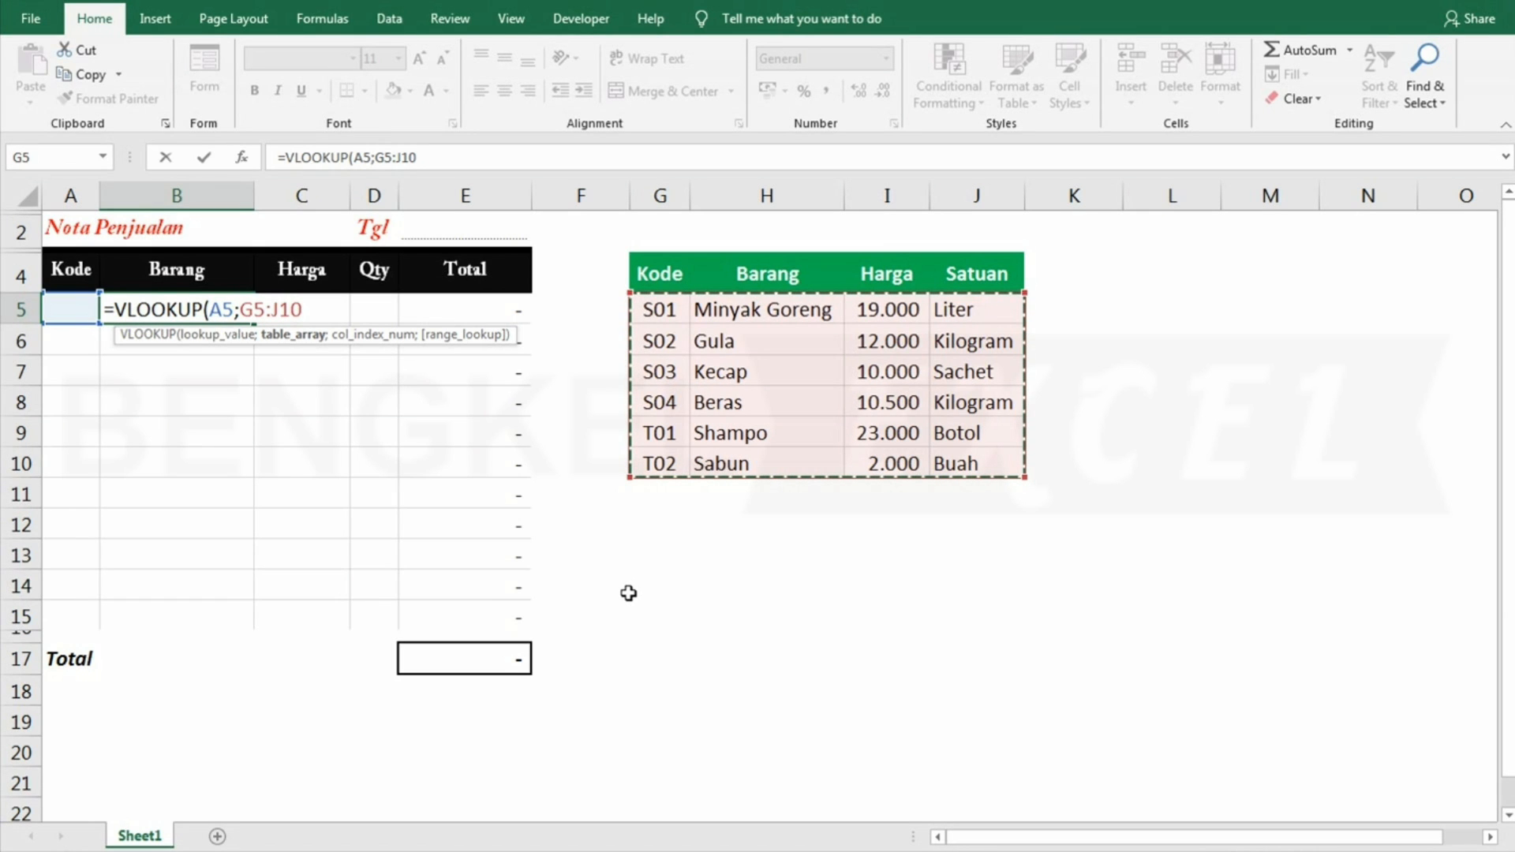
pyautogui.press('F4')
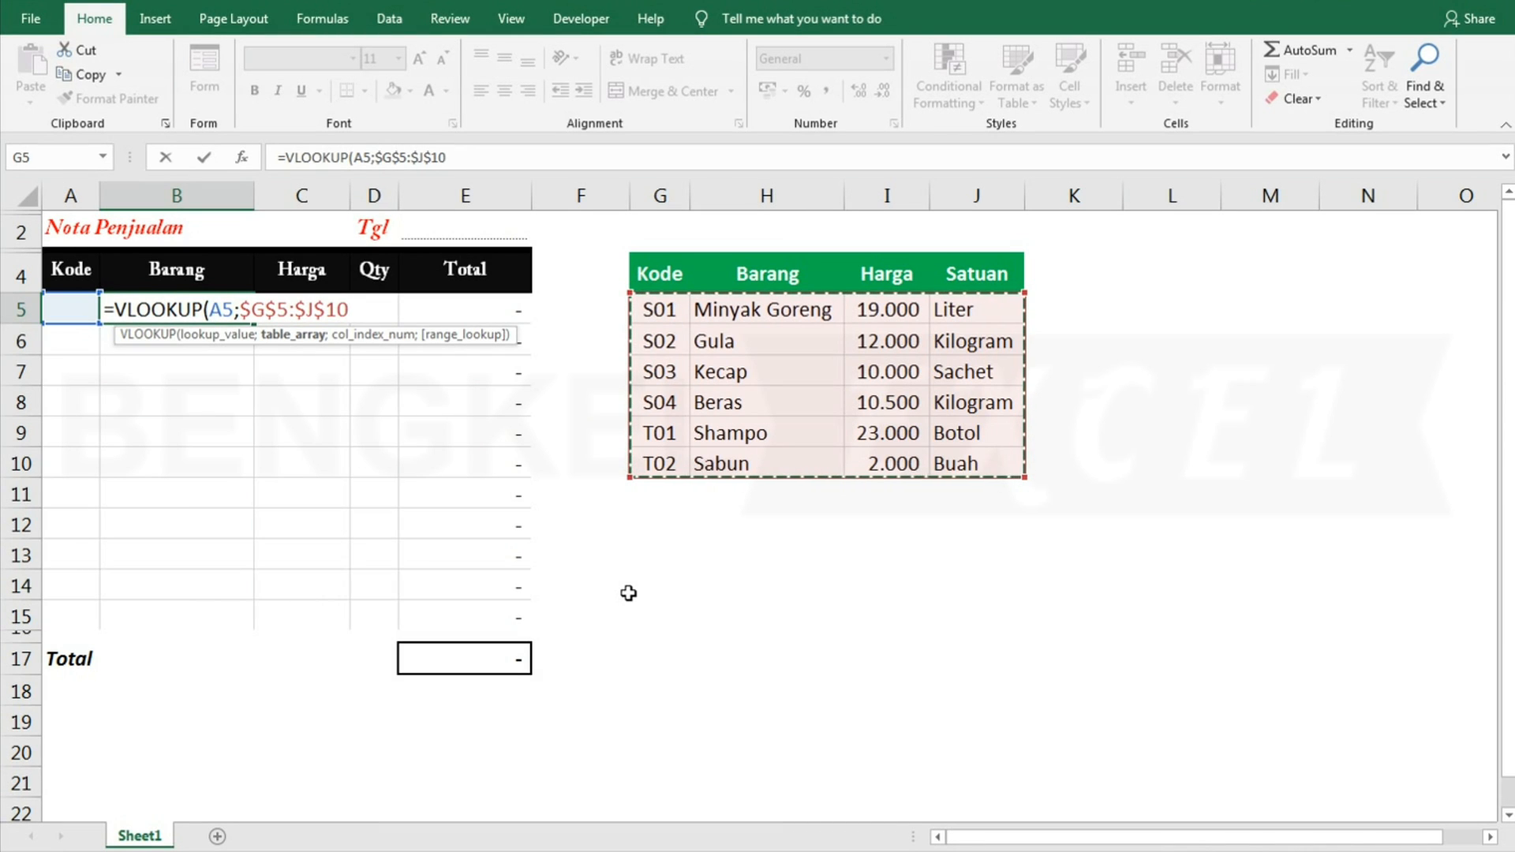
pyautogui.write(';')
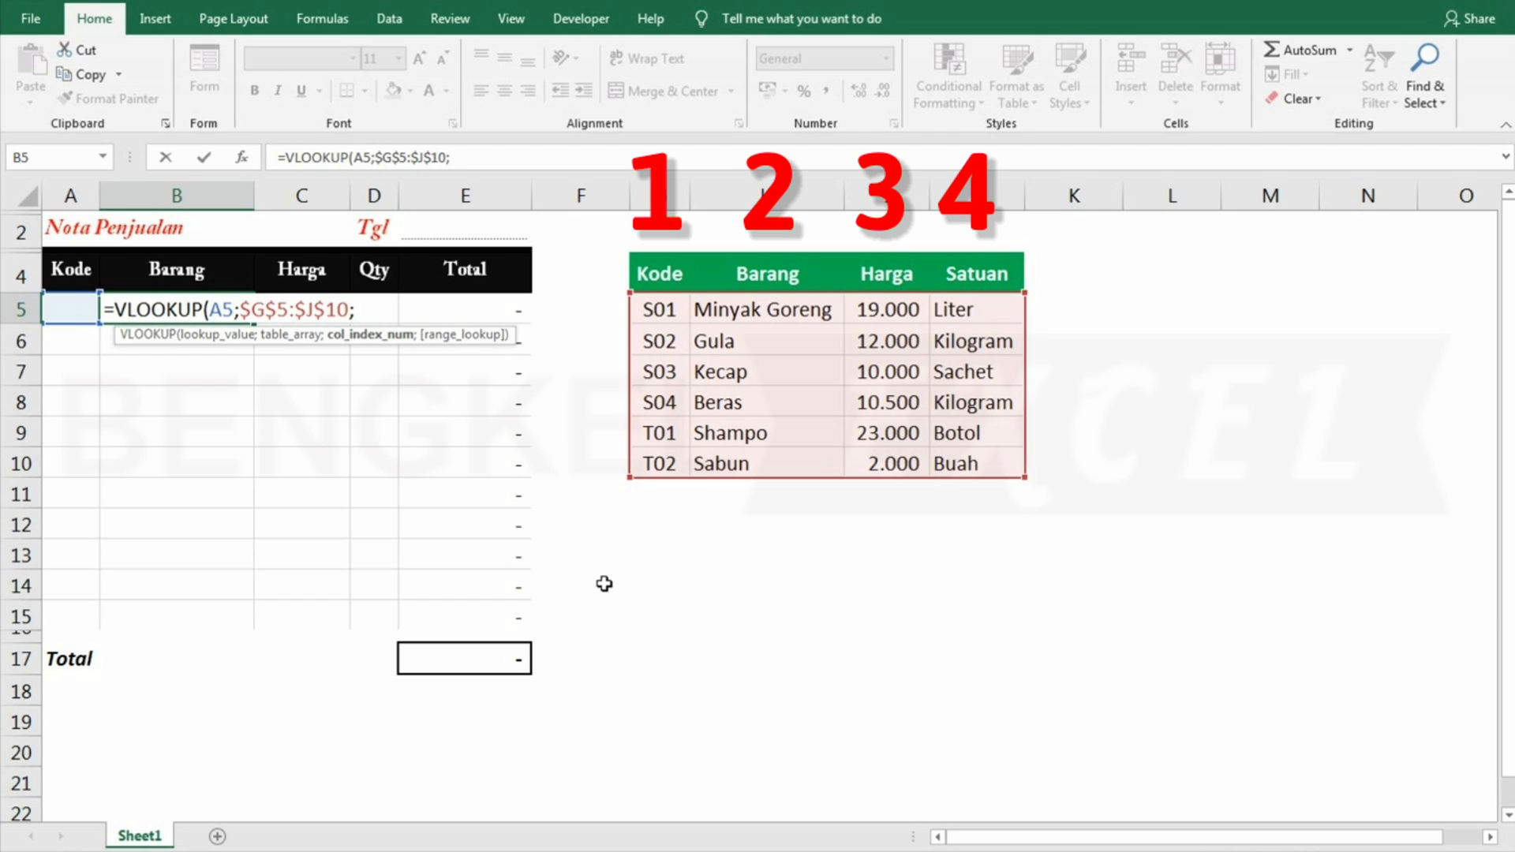
pyautogui.write('2')
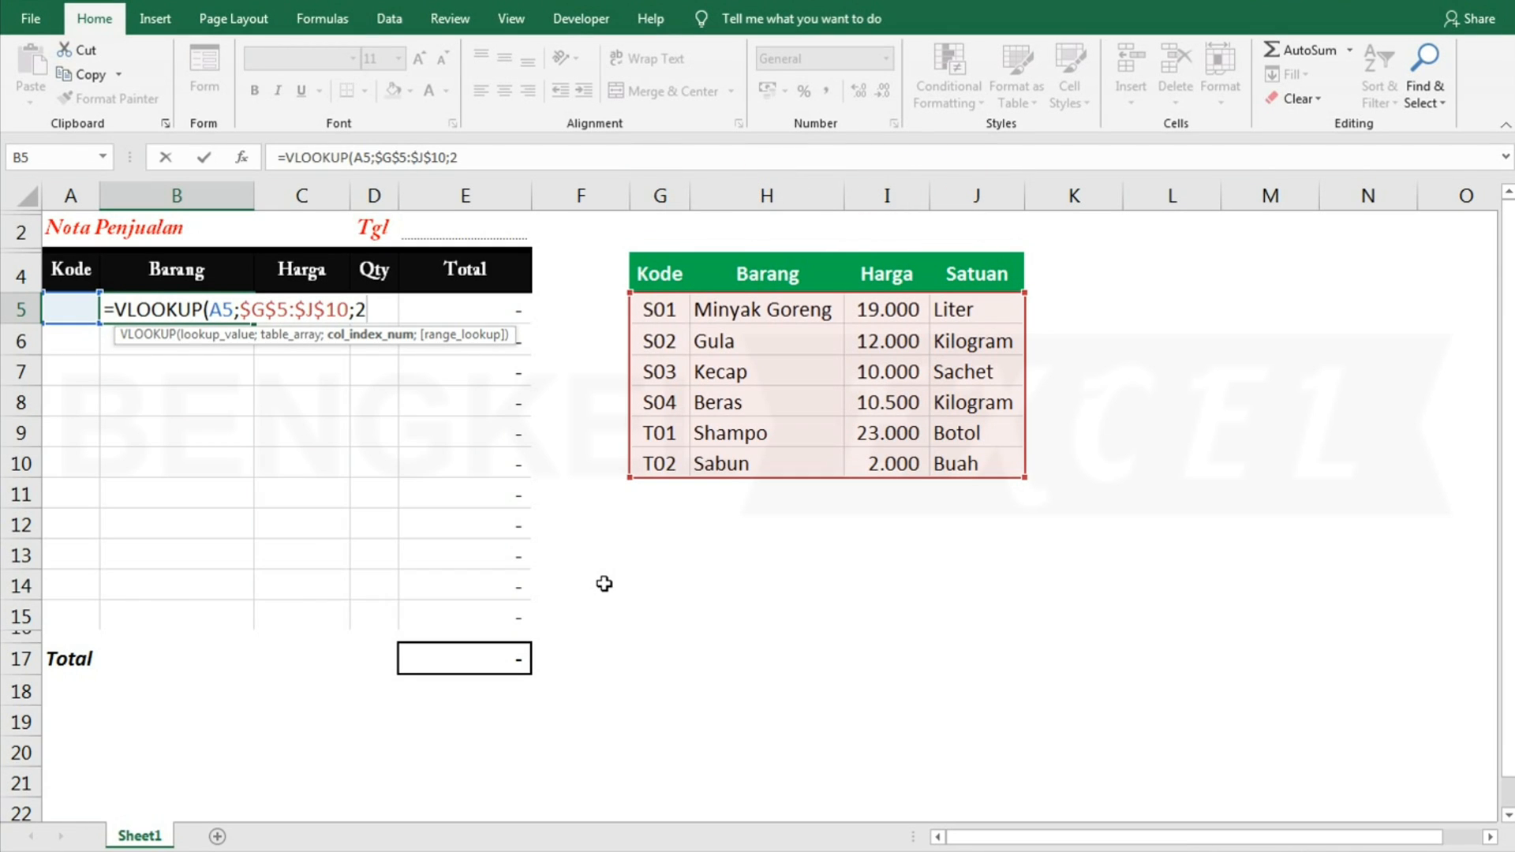
pyautogui.write(';fa')
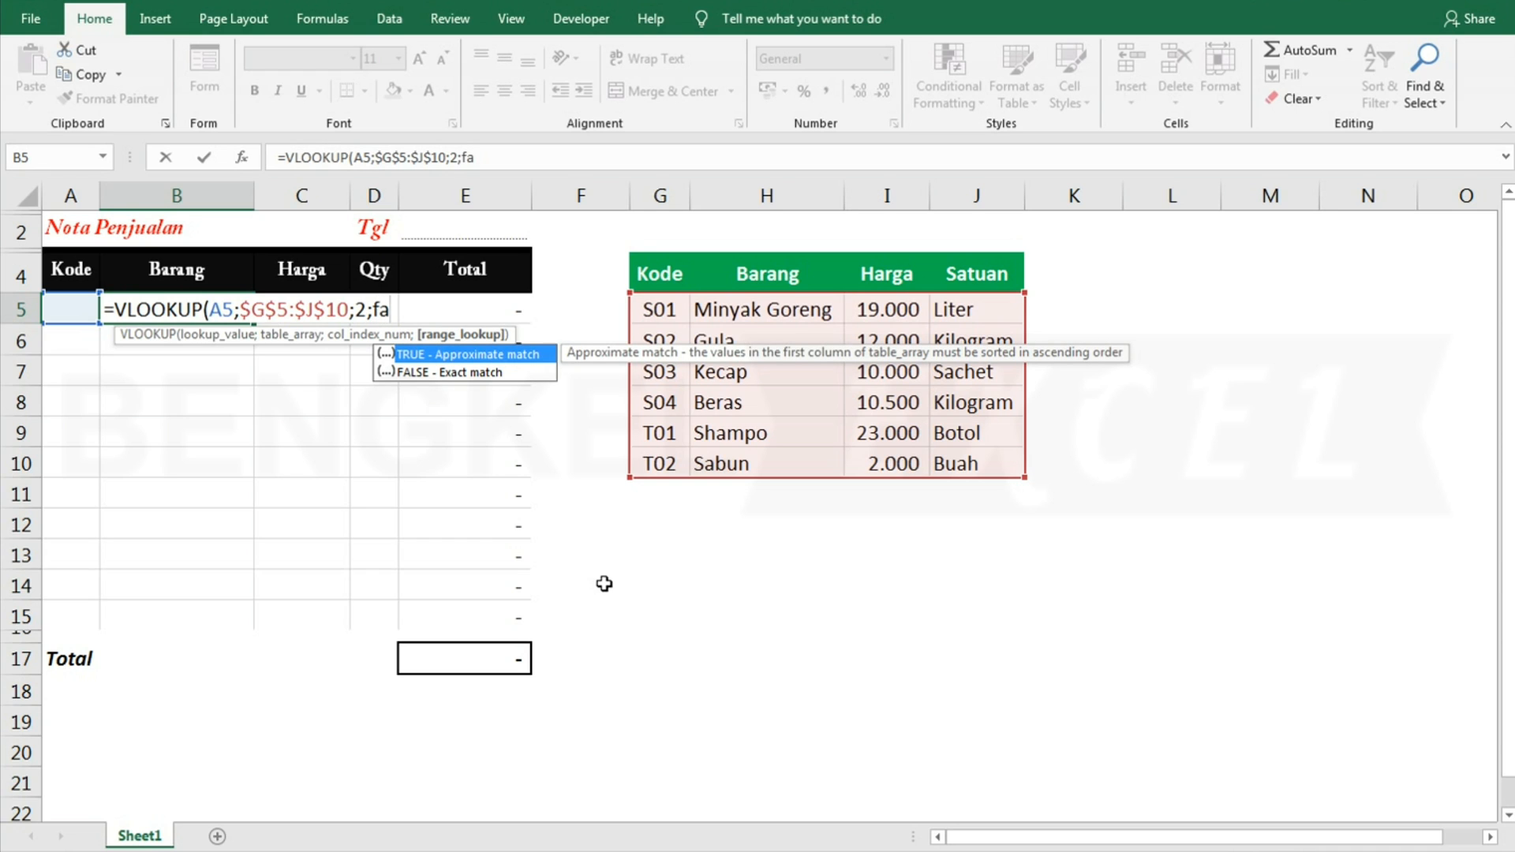
pyautogui.write('lse')
pyautogui.press('Down')
pyautogui.press('Tab')
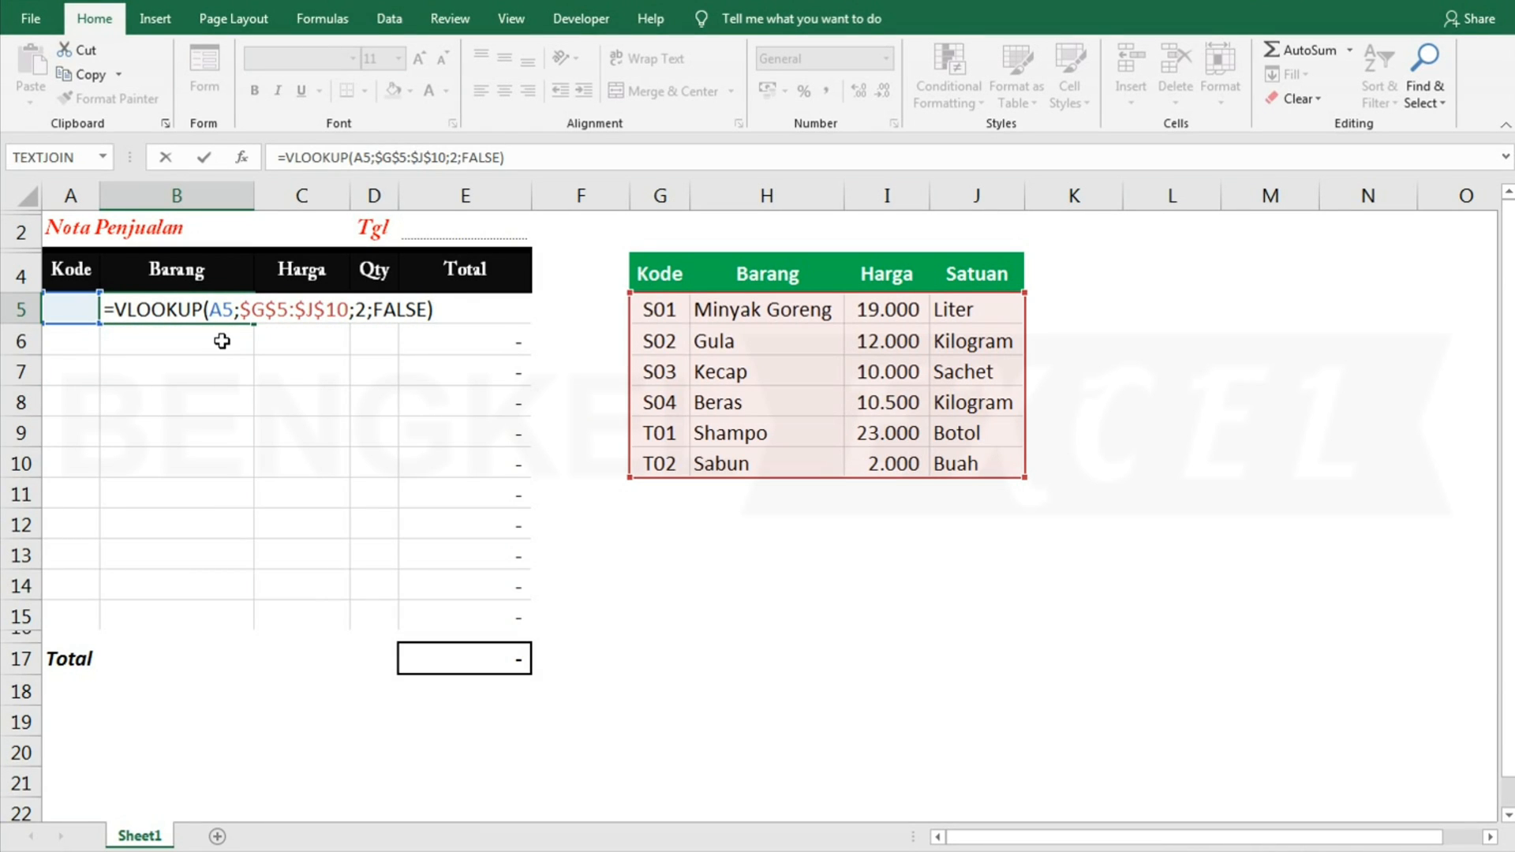
pyautogui.press('Return')
pyautogui.click(203, 307)
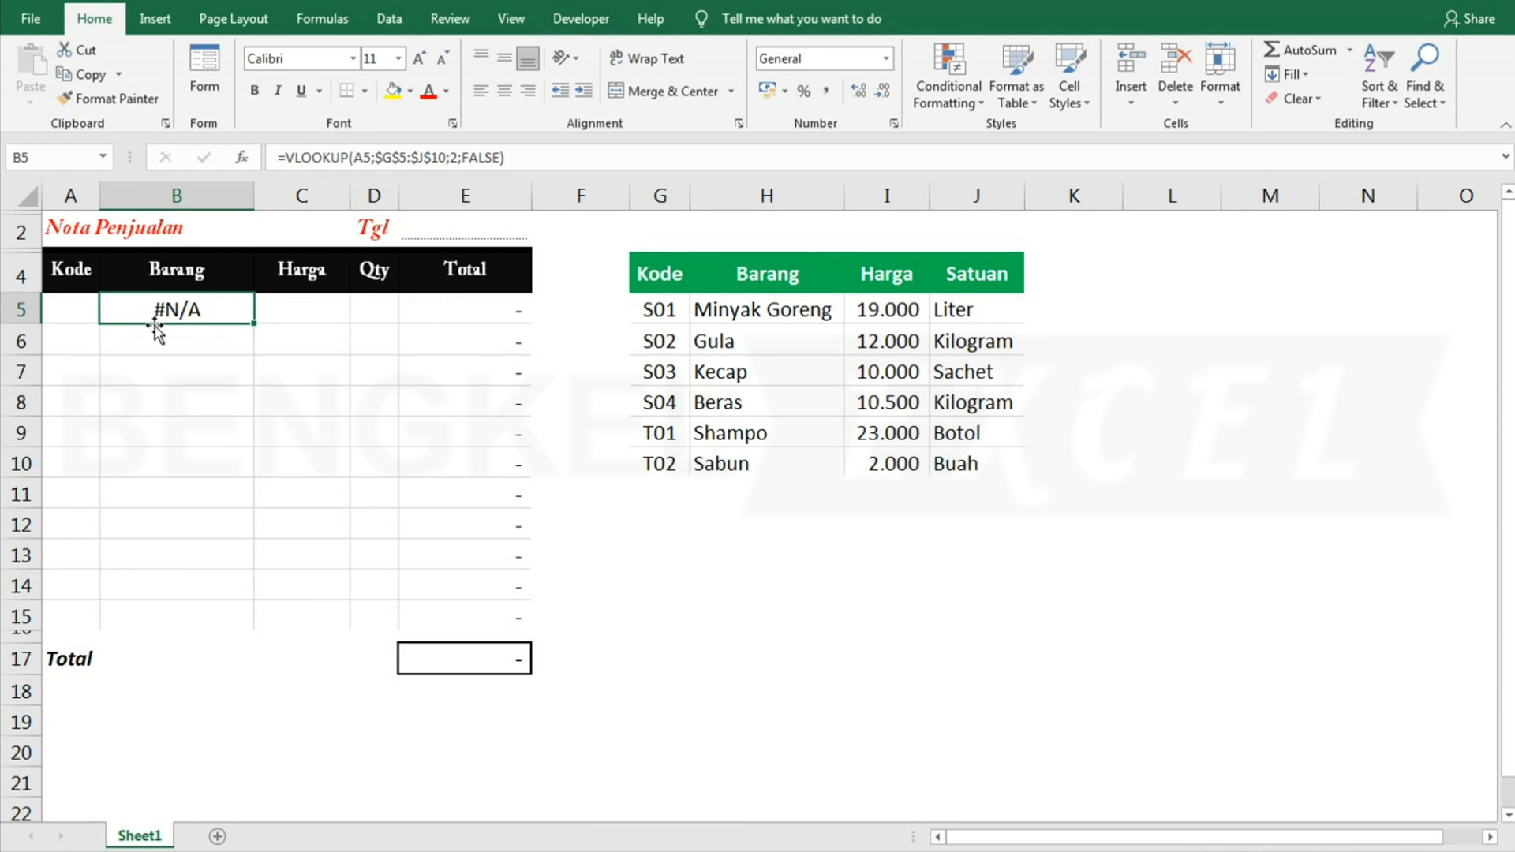
# - Enter the item code S02 in A5, the first Kode row of the sales note
pyautogui.click(80, 304)
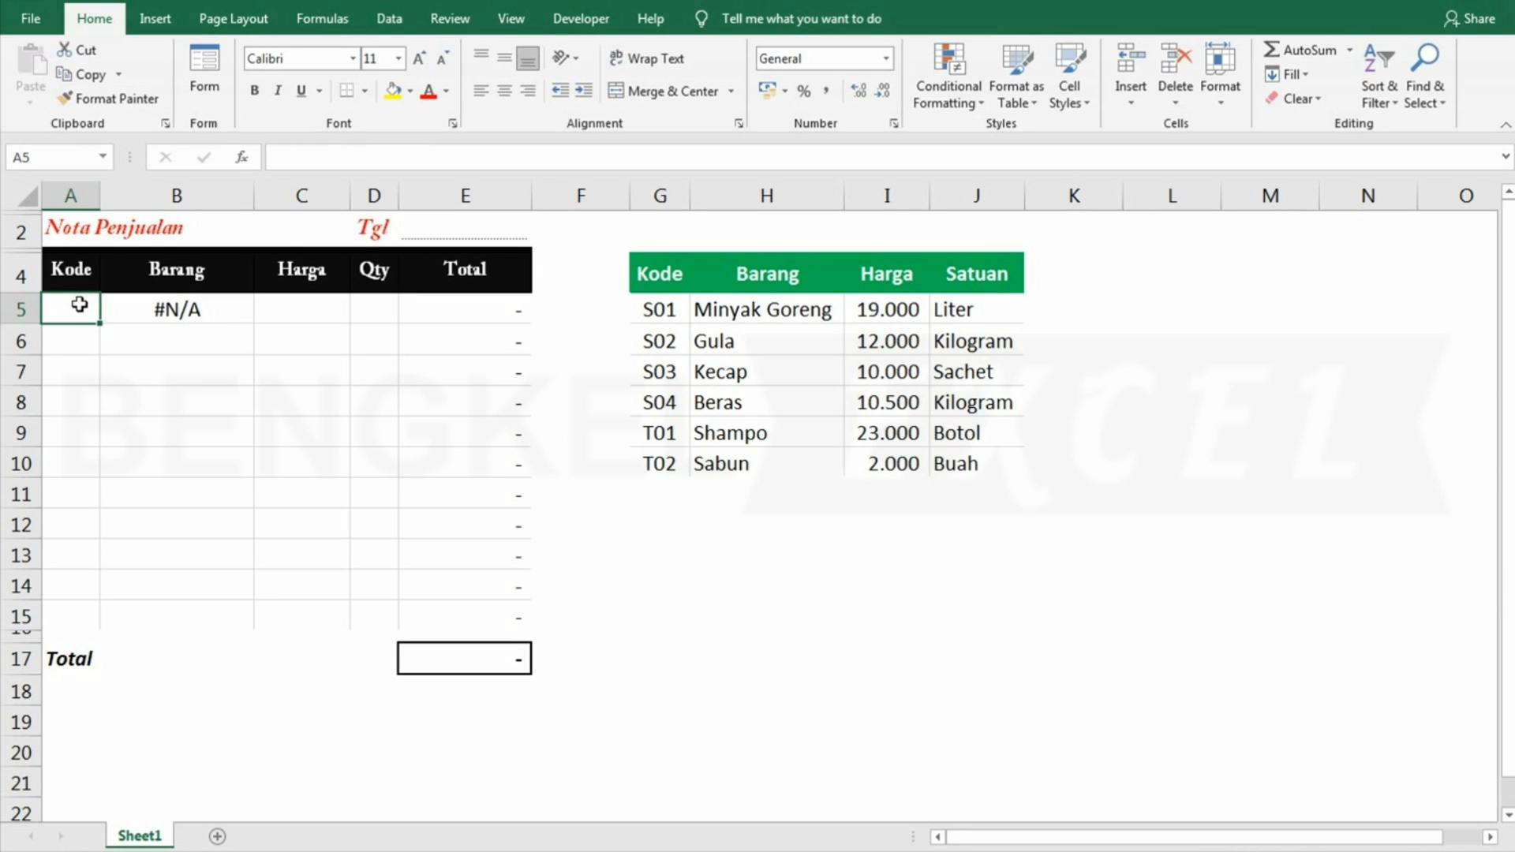
pyautogui.write('S02')
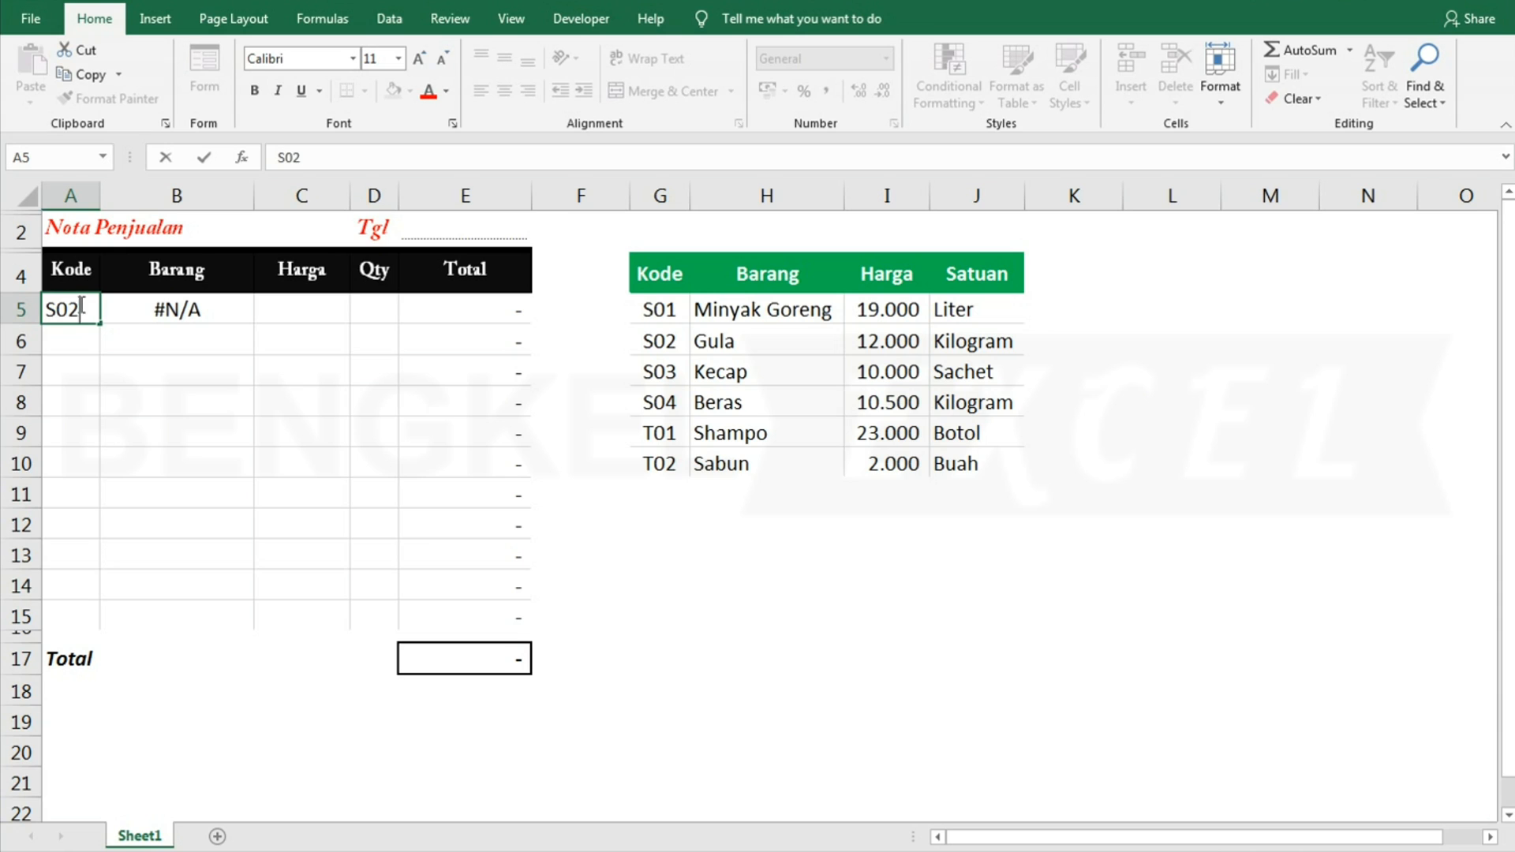
pyautogui.press('Return')
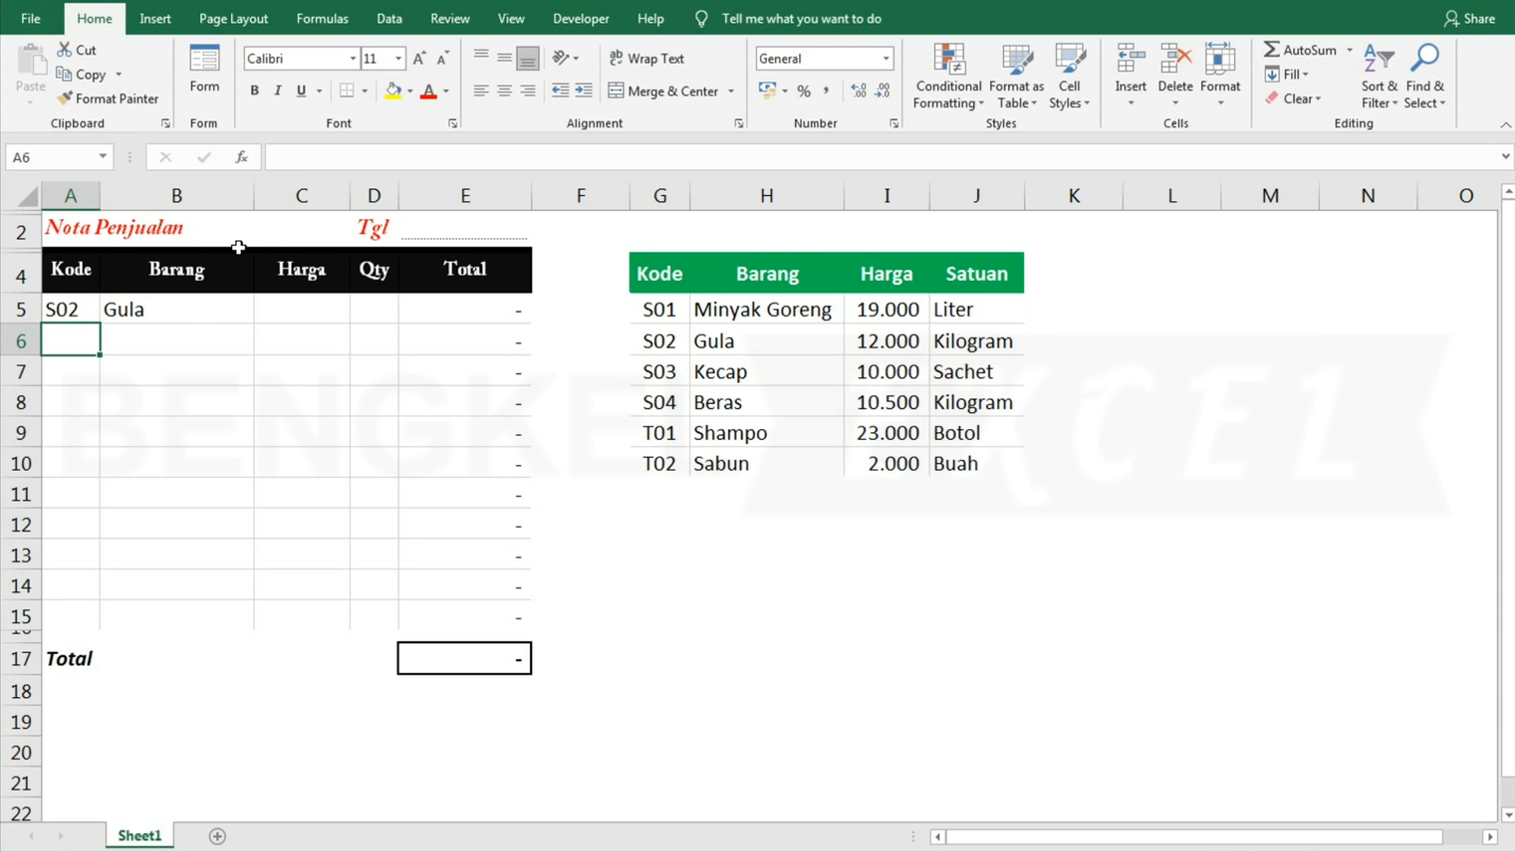
# - Enter =VLOOKUP(A5;$G$5:$J$10;3;FALSE) in C5 to return the item's price
pyautogui.click(322, 319)
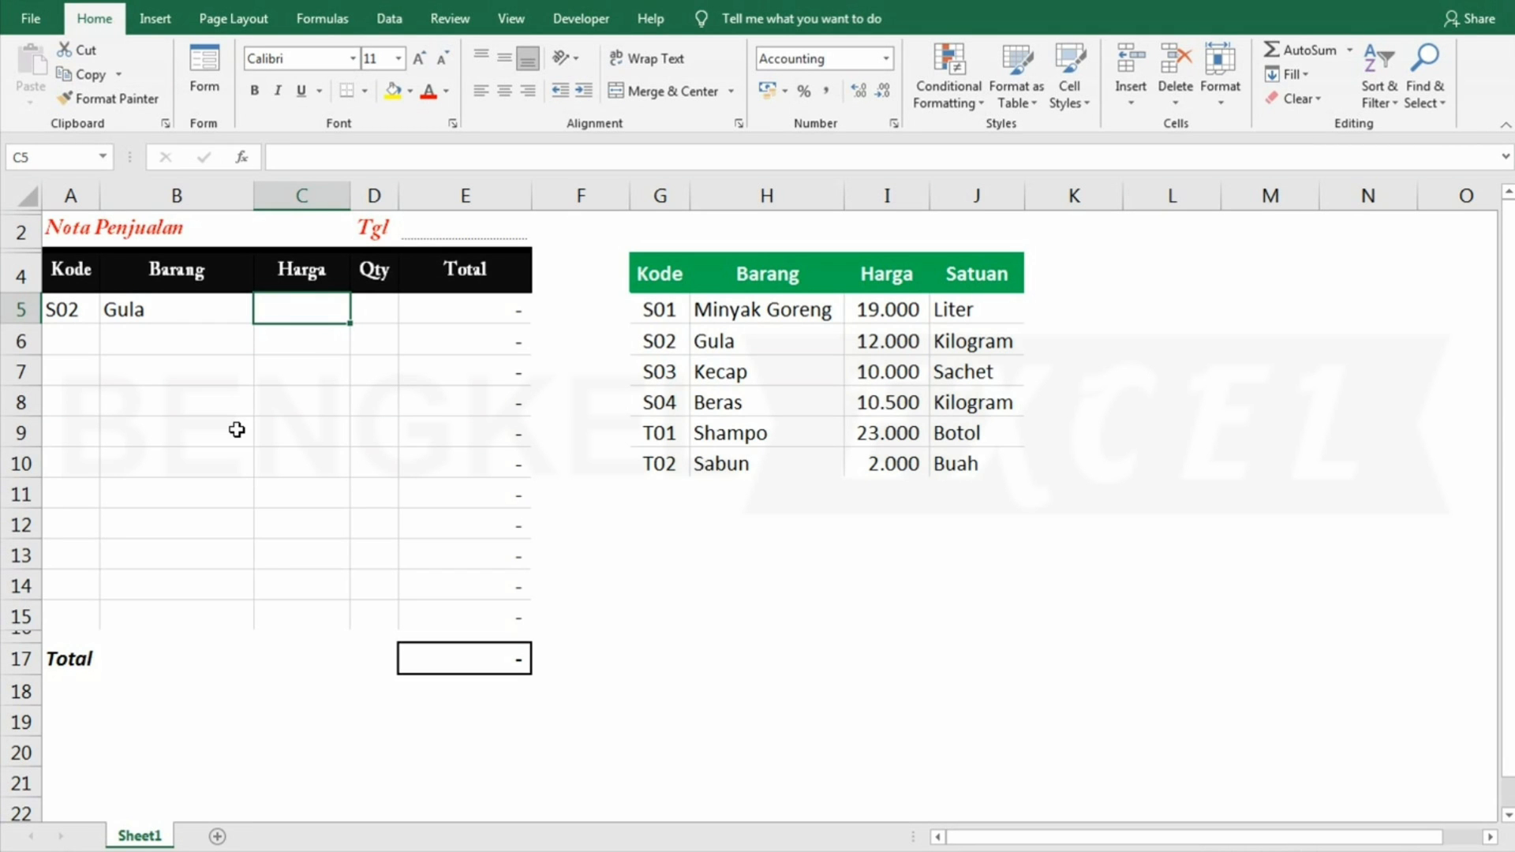
pyautogui.write('=VL')
pyautogui.press('Tab')
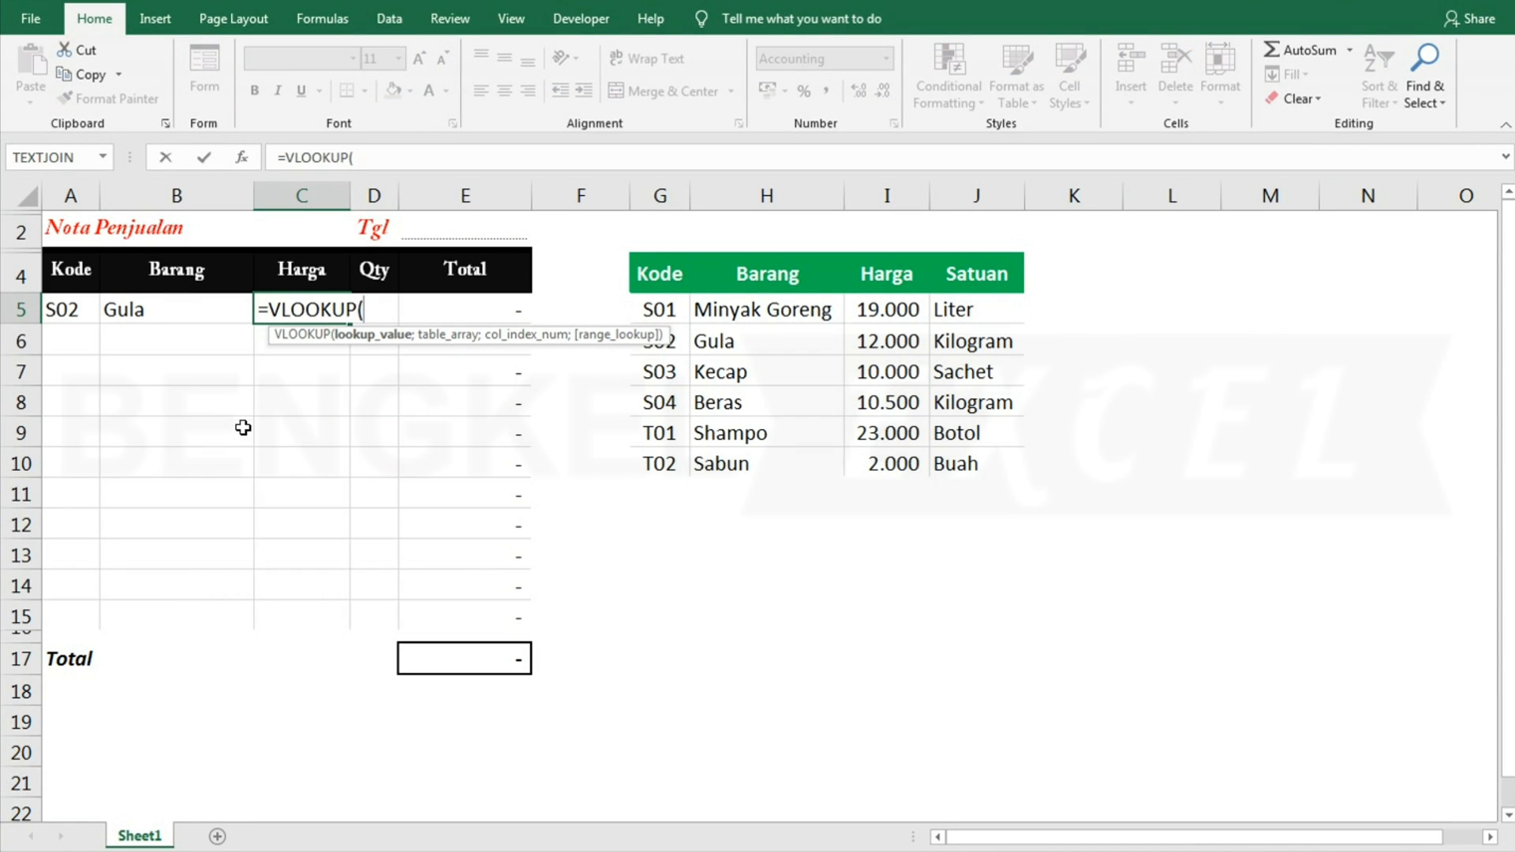
pyautogui.click(66, 308)
pyautogui.write(';')
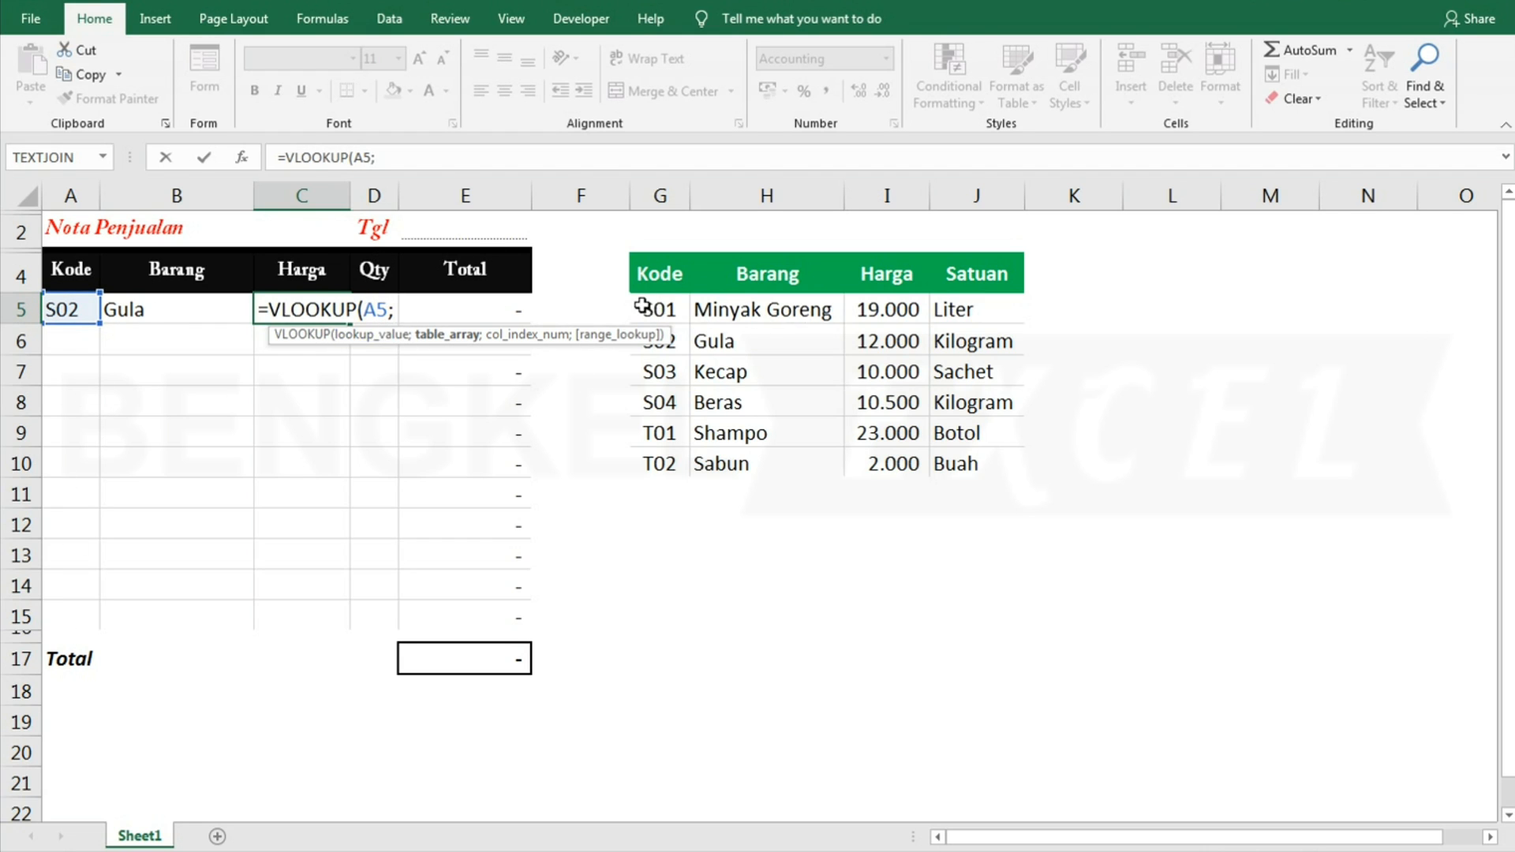
pyautogui.moveTo(642, 306); pyautogui.dragTo(967, 465)
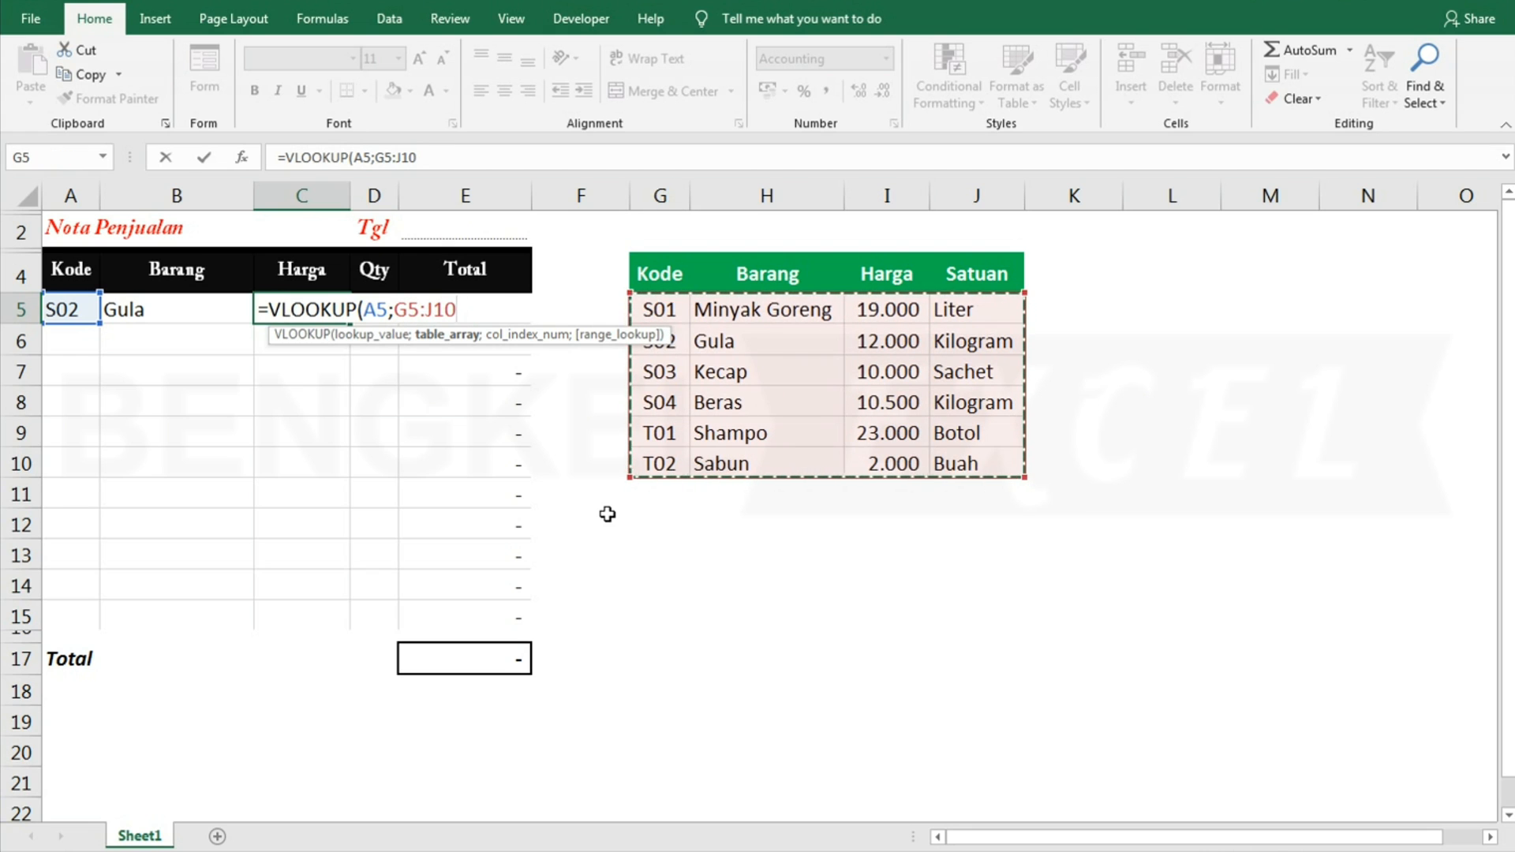
pyautogui.press('F4')
pyautogui.write(';')
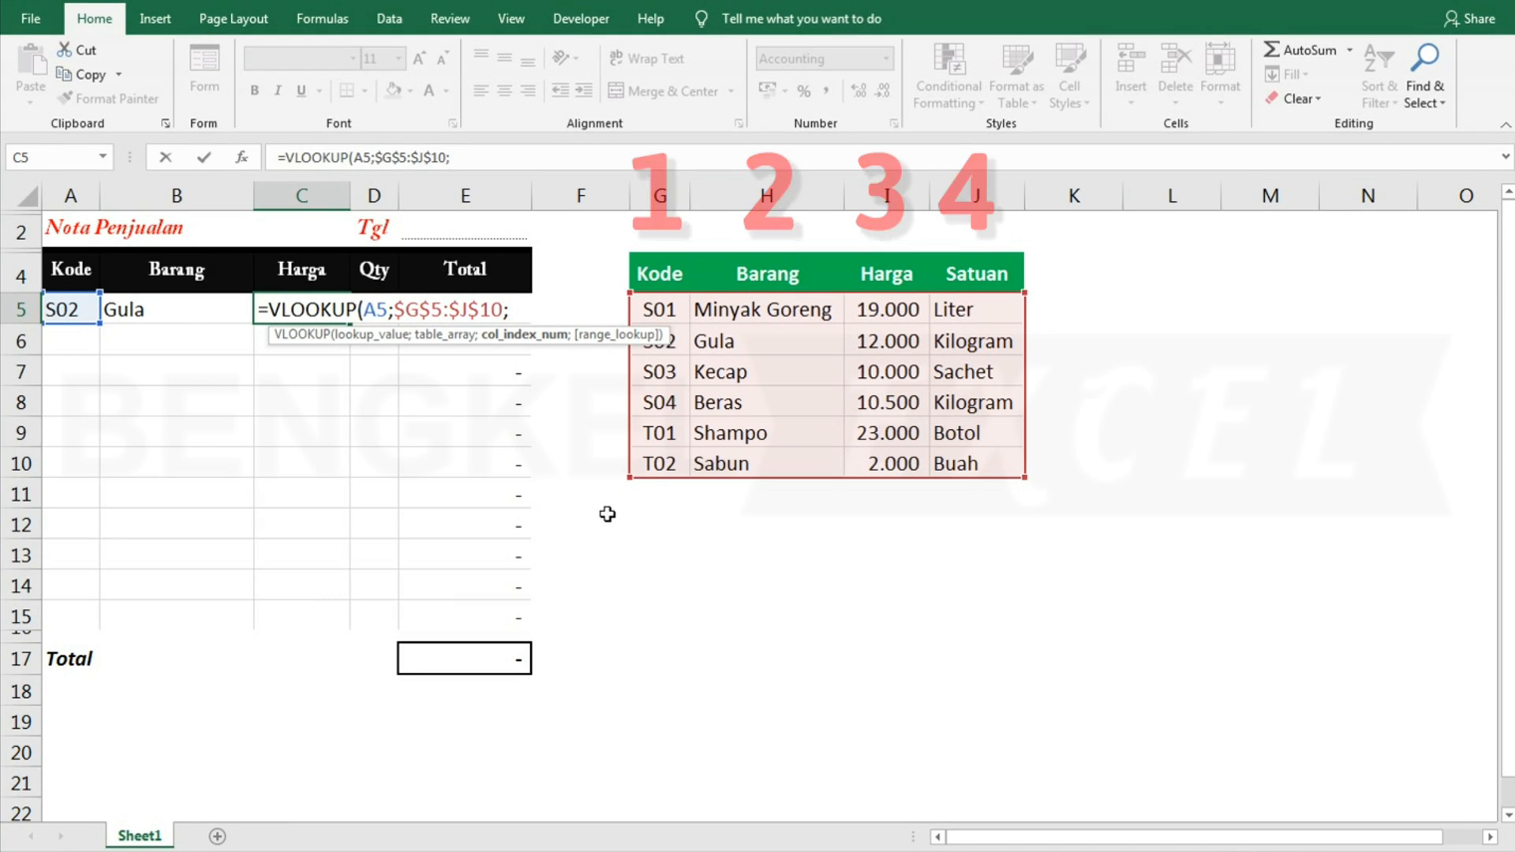
pyautogui.write('3;FALSE')
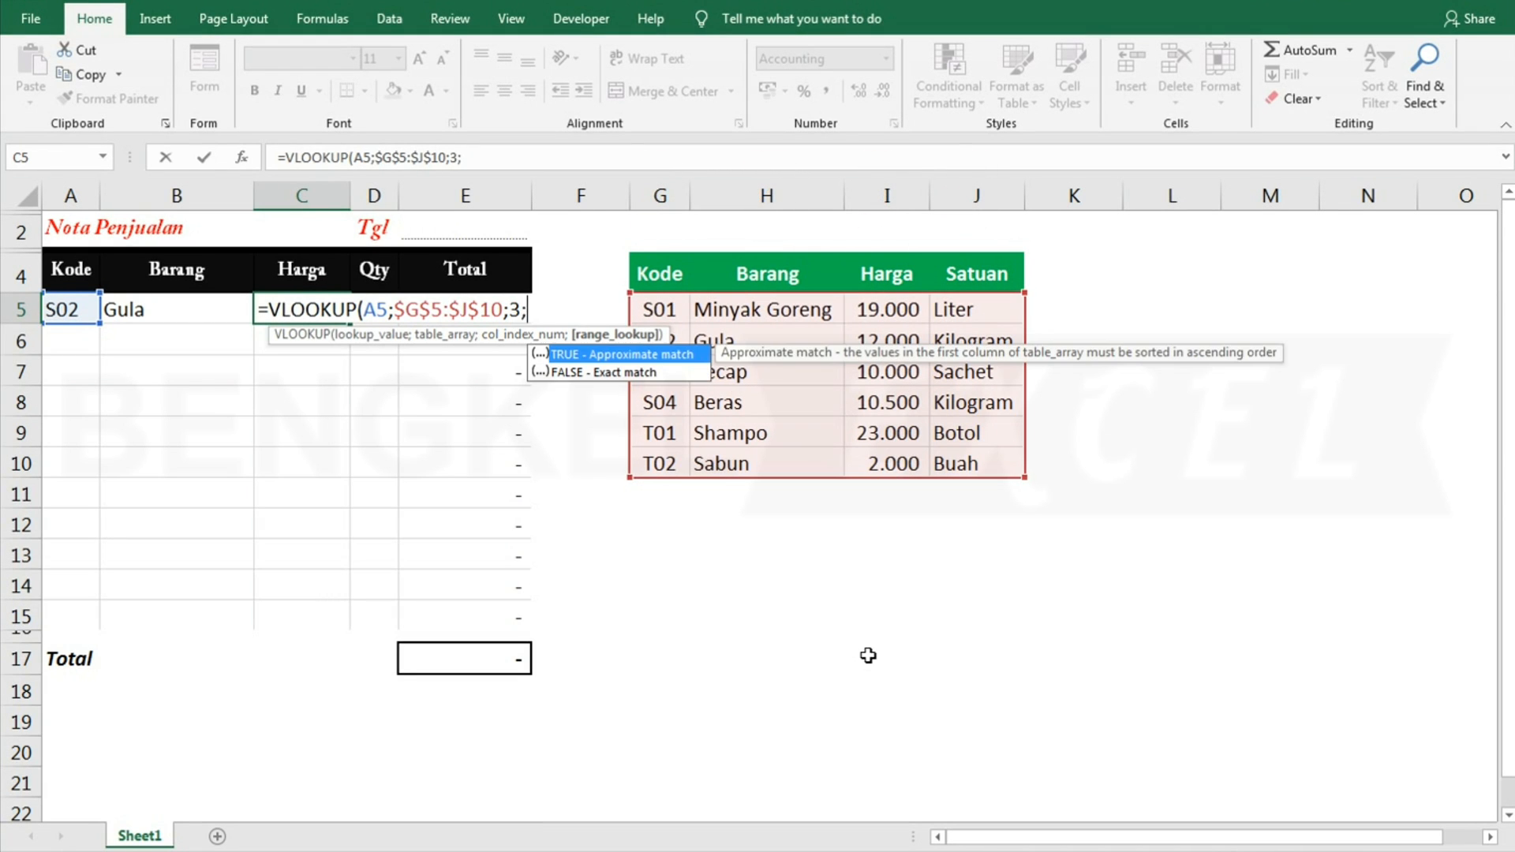
pyautogui.write(')')
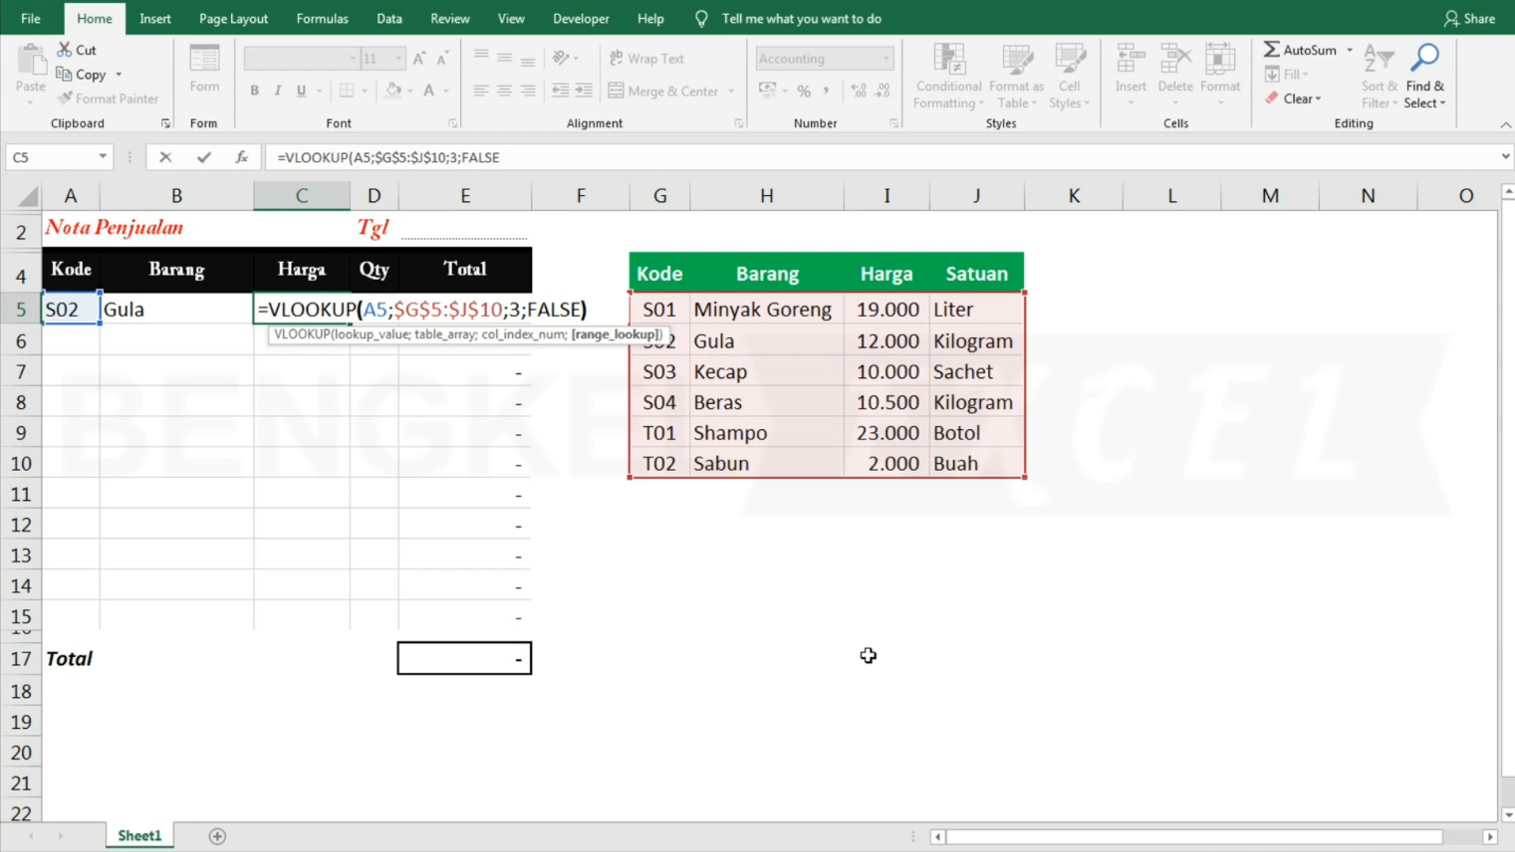
pyautogui.press('Return')
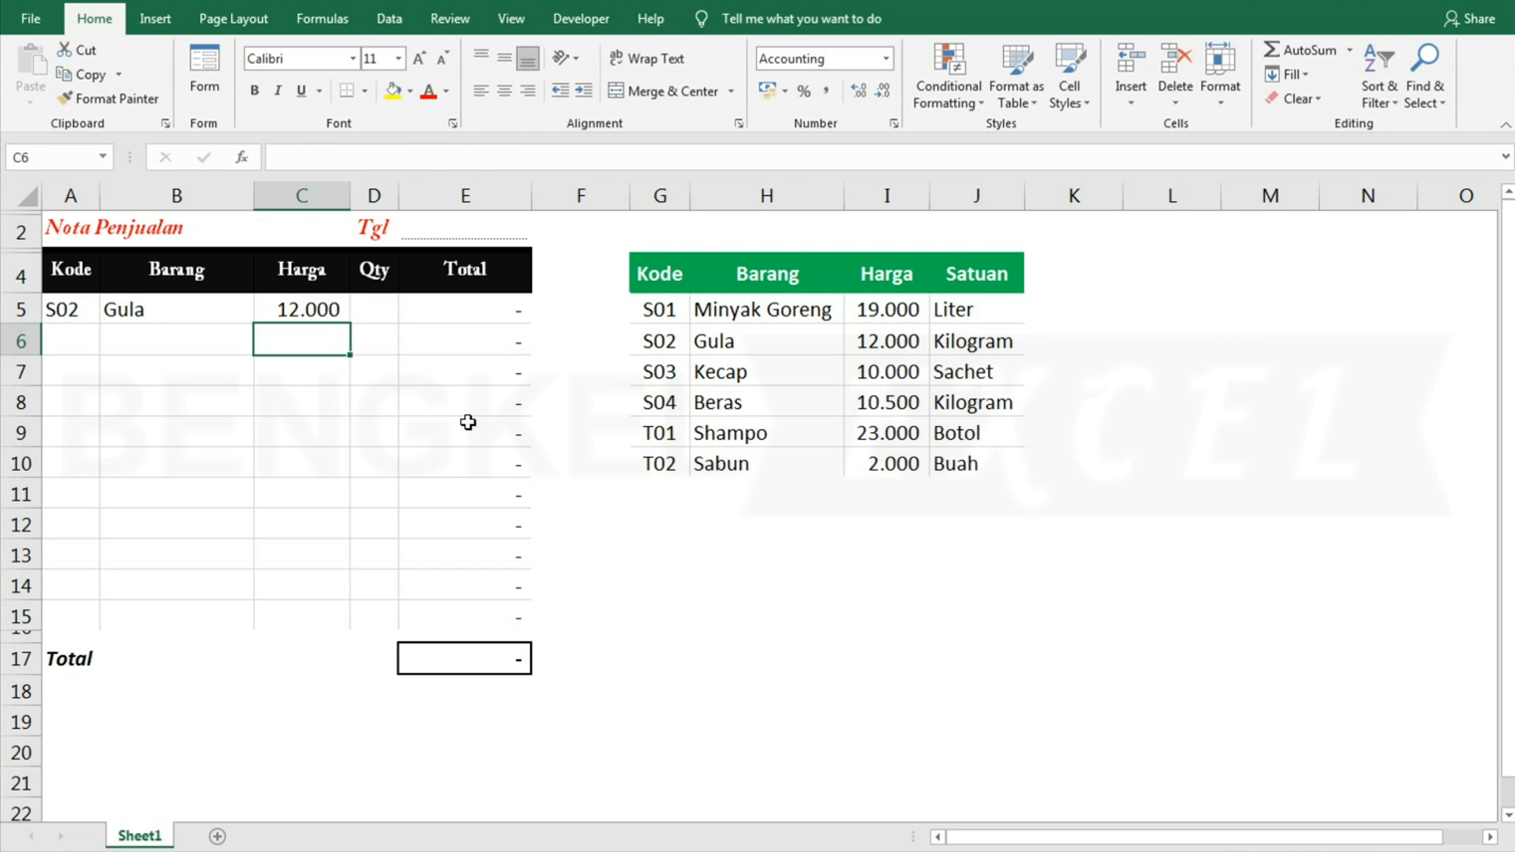
# - Set the Qty of the first sales note row, cell D5, to 3
pyautogui.click(367, 310)
pyautogui.write('3')
pyautogui.press('Return')
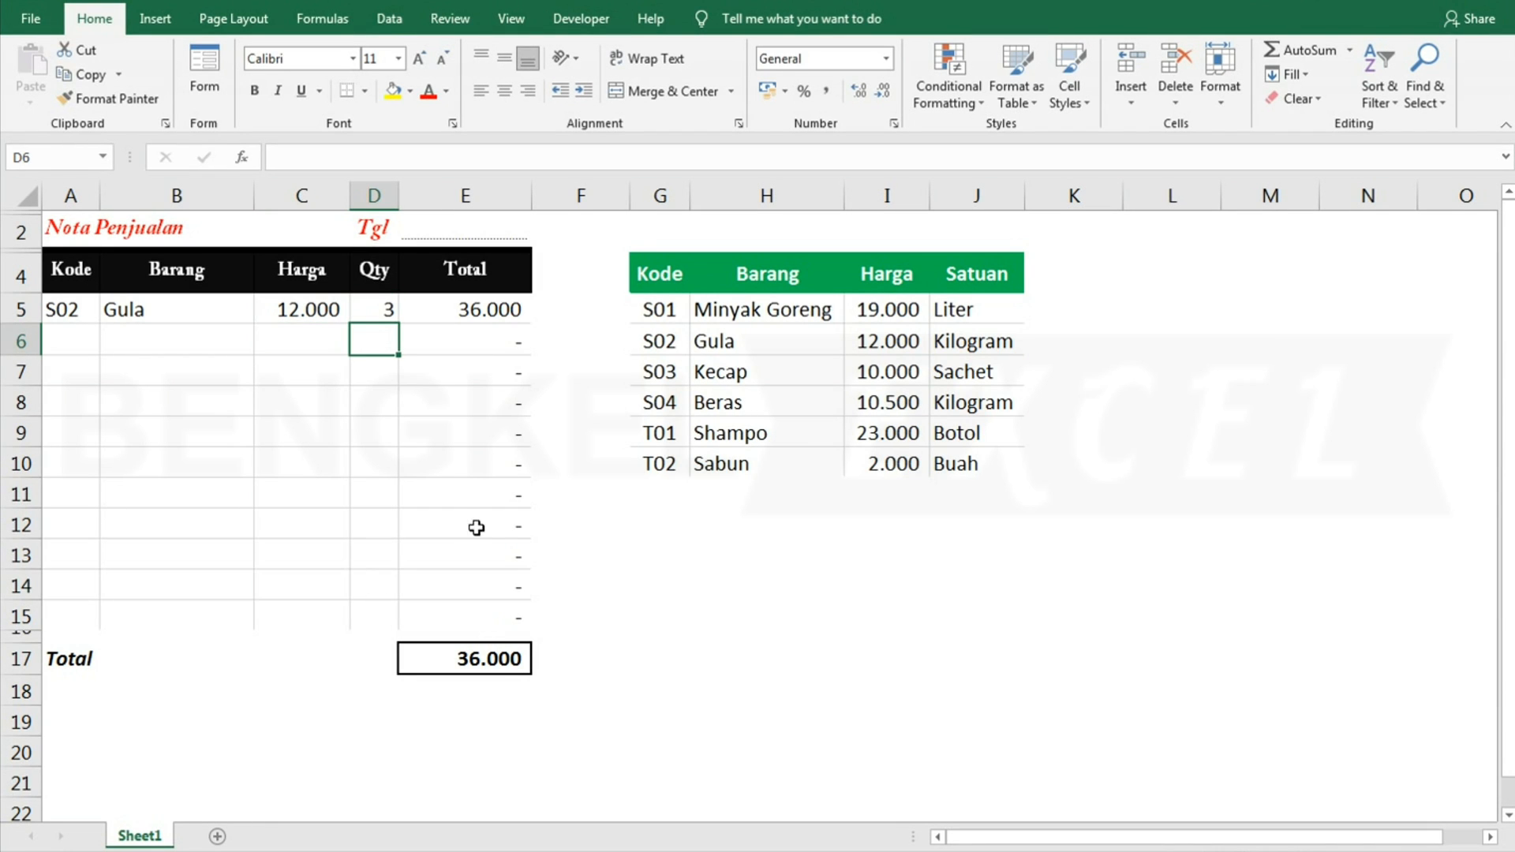
pyautogui.click(462, 315)
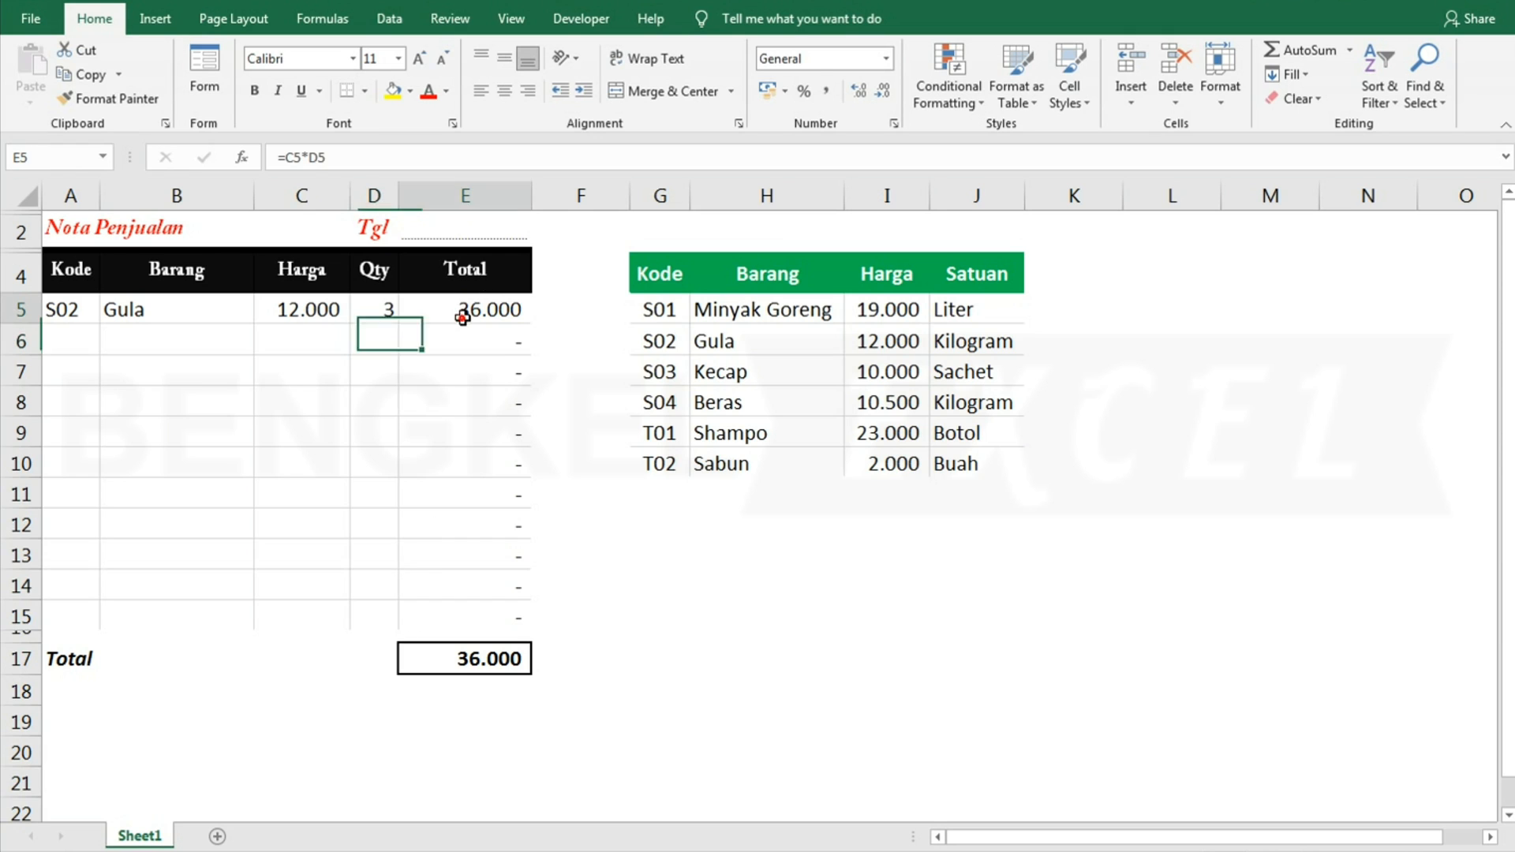
pyautogui.click(72, 308)
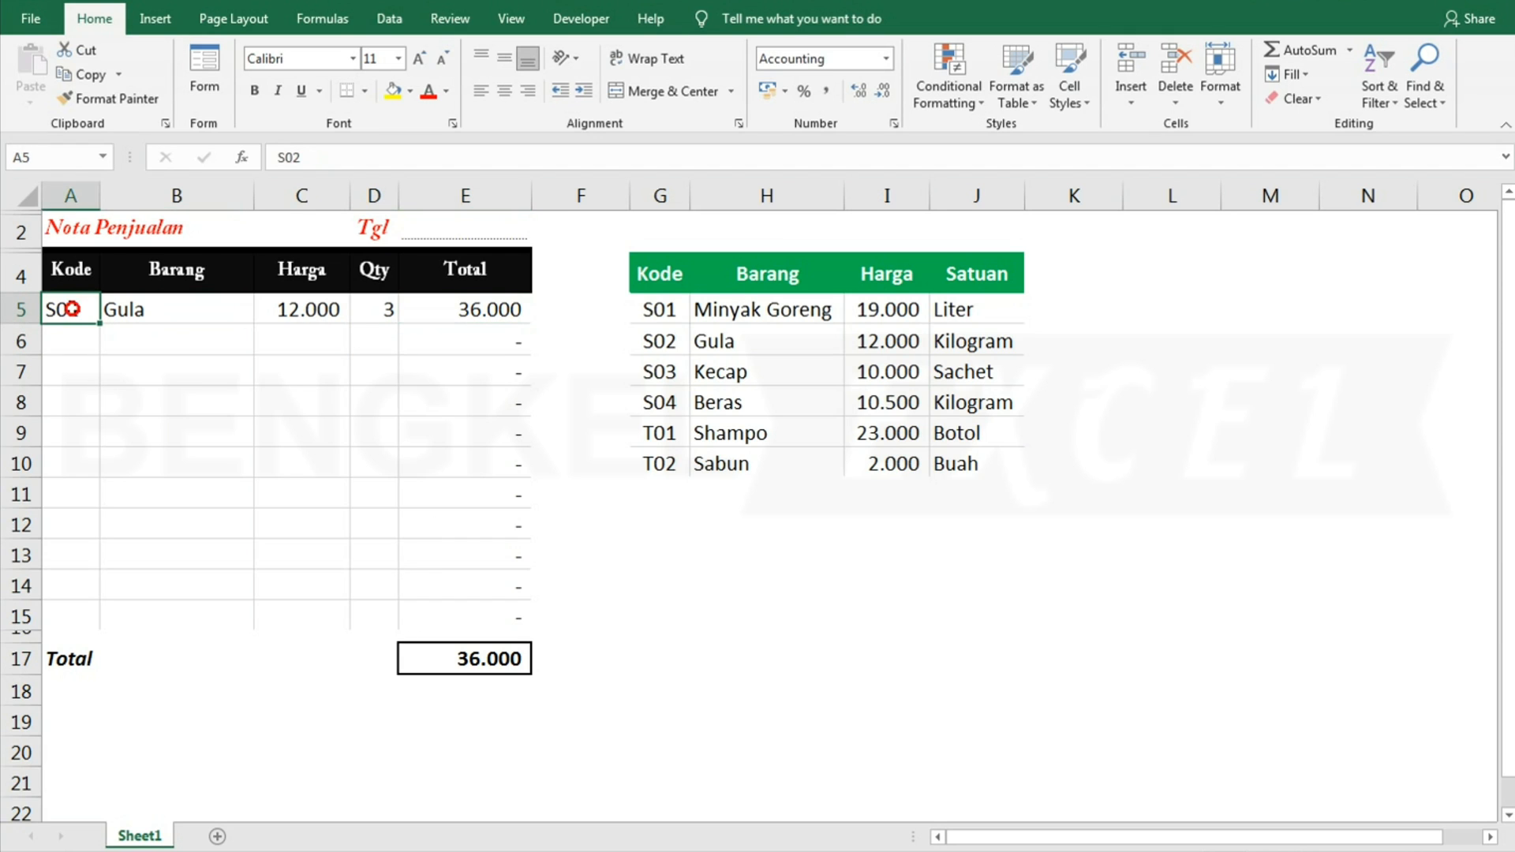
pyautogui.click(211, 308)
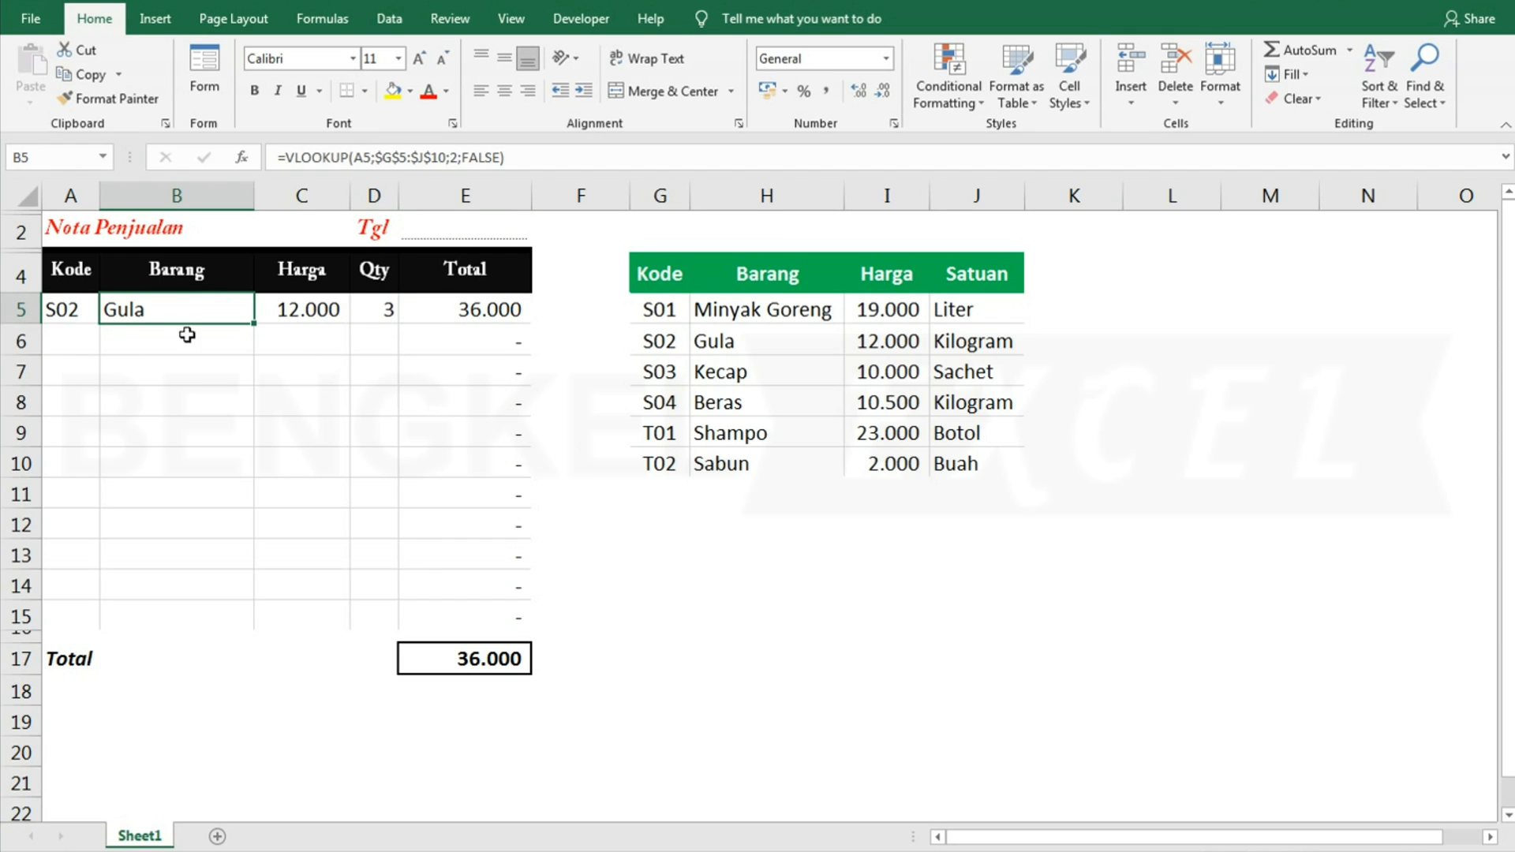
# - Enter the item code T01 in A6, the second Kode row of the sales note
pyautogui.click(68, 339)
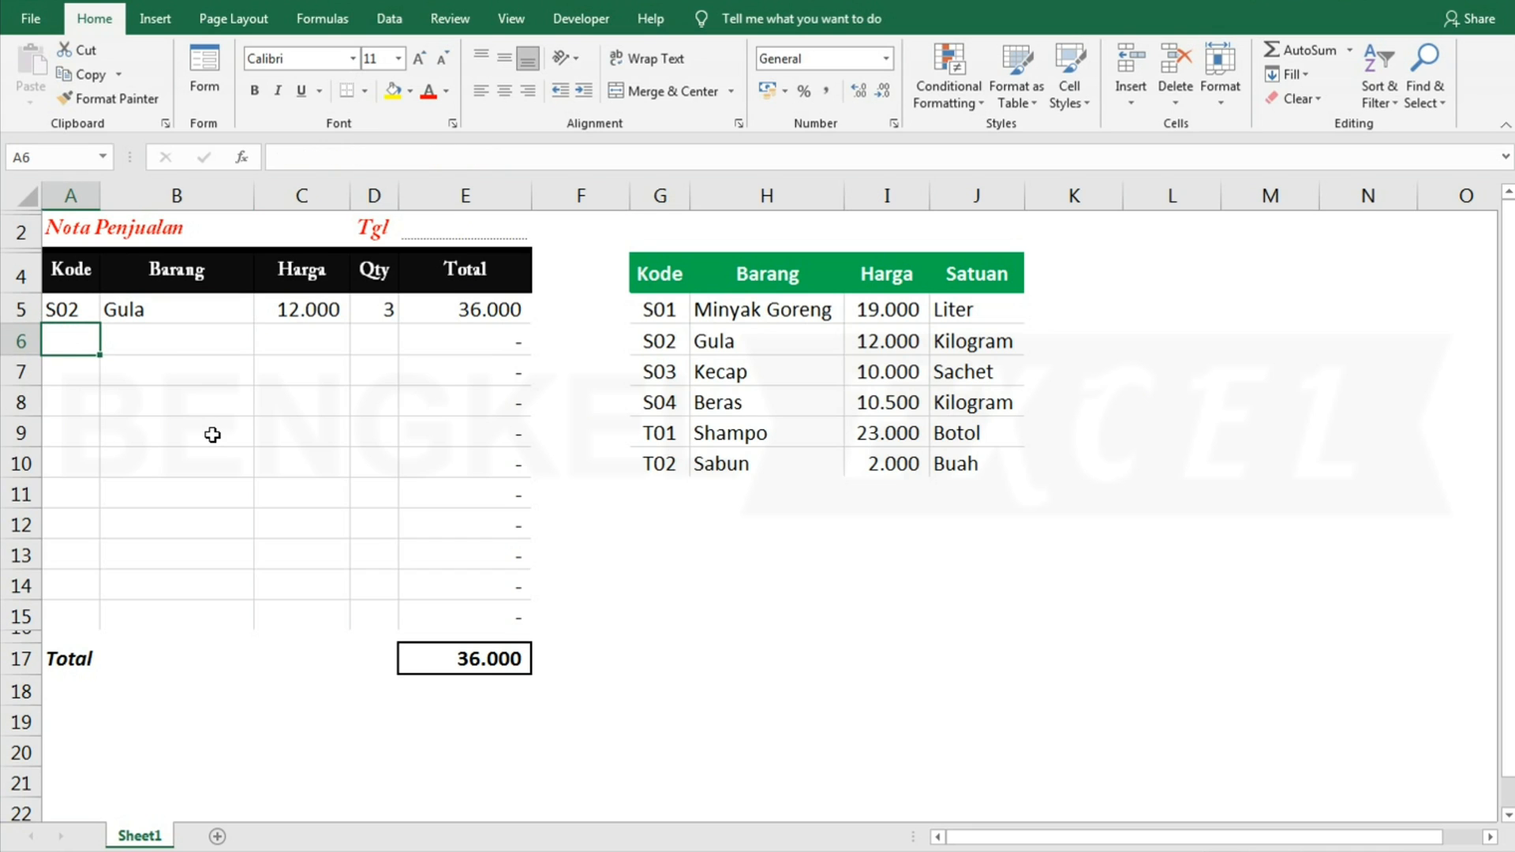
pyautogui.write('T01')
pyautogui.press('Return')
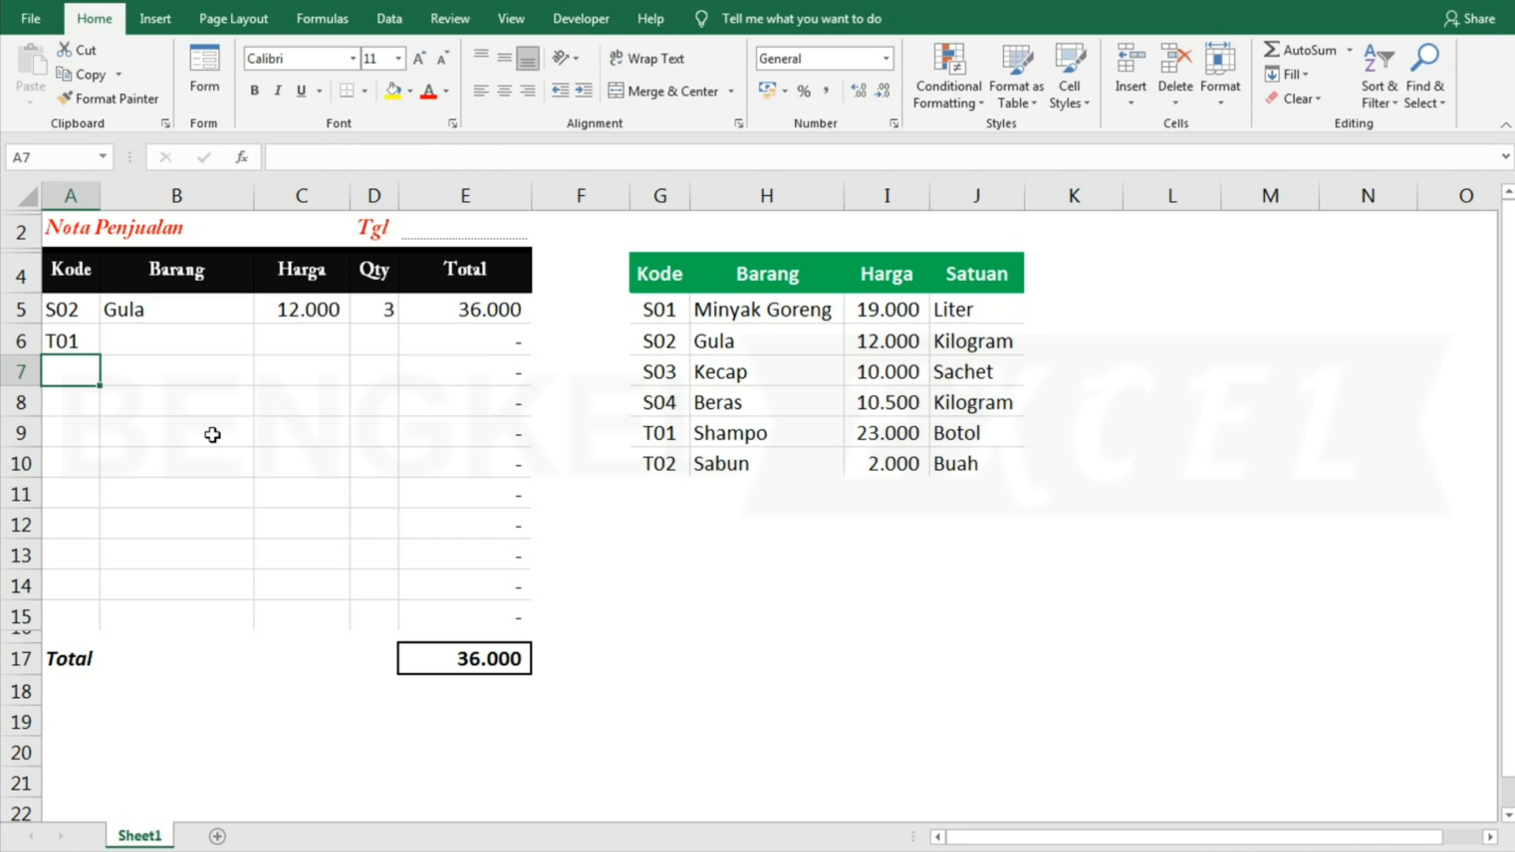
# - Fill the item name lookup formula from B5 down the Barang column to B15
pyautogui.click(179, 346)
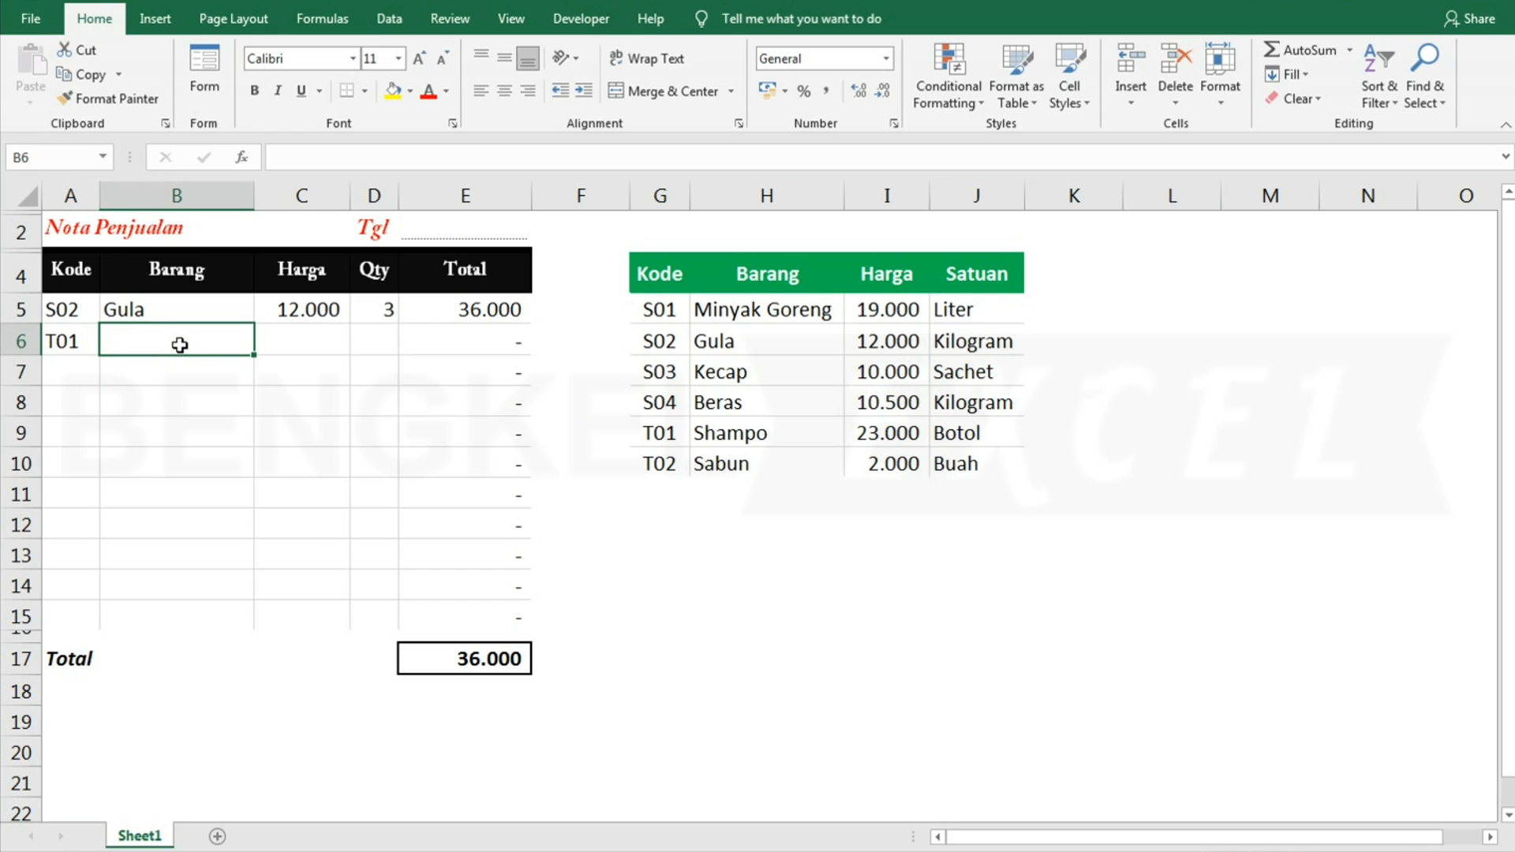
pyautogui.click(220, 309)
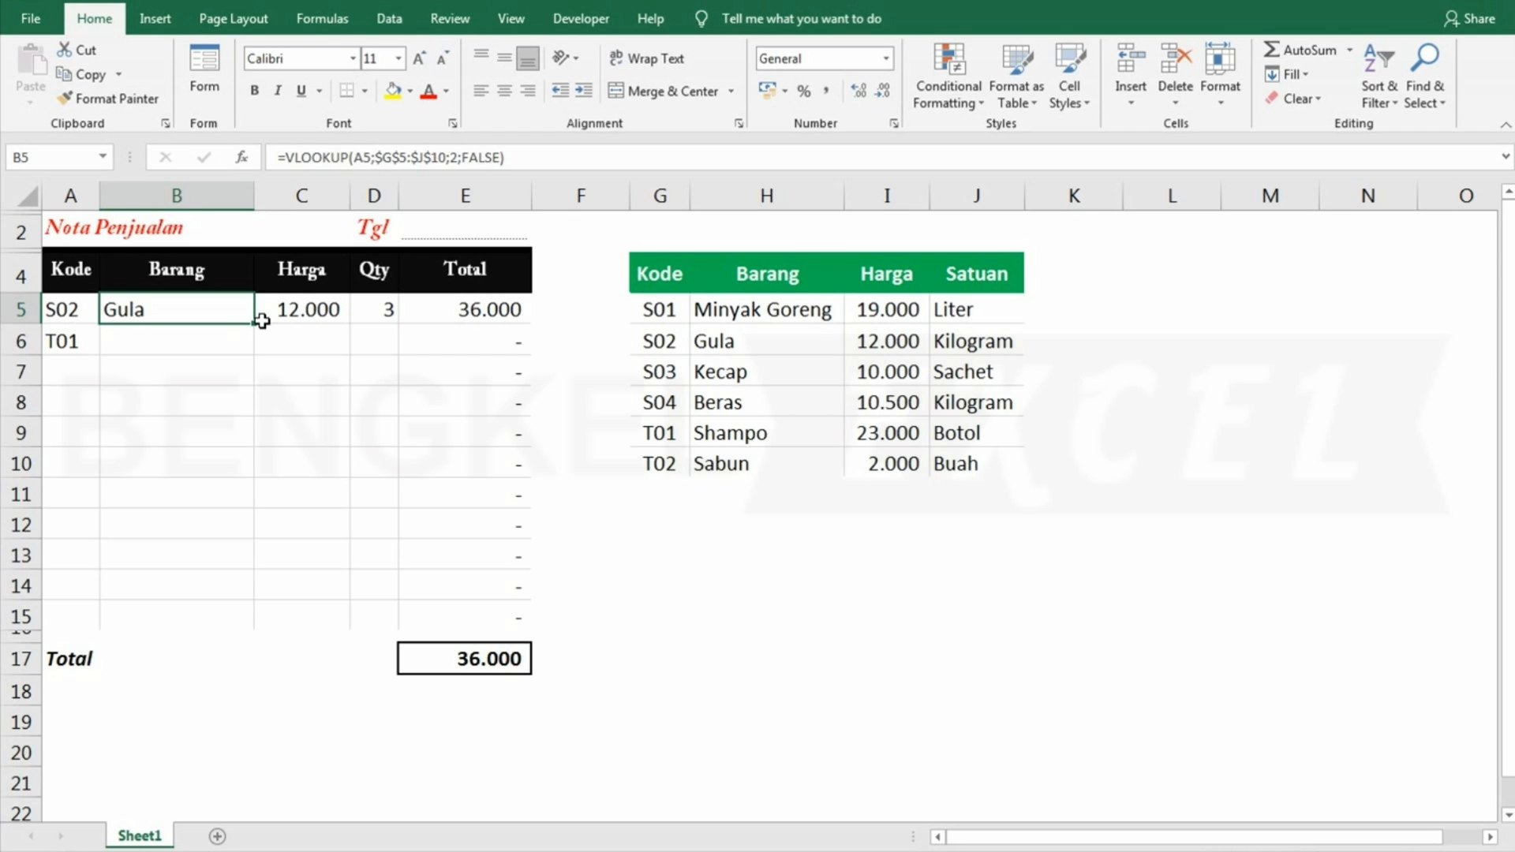
pyautogui.moveTo(261, 320); pyautogui.dragTo(254, 619)
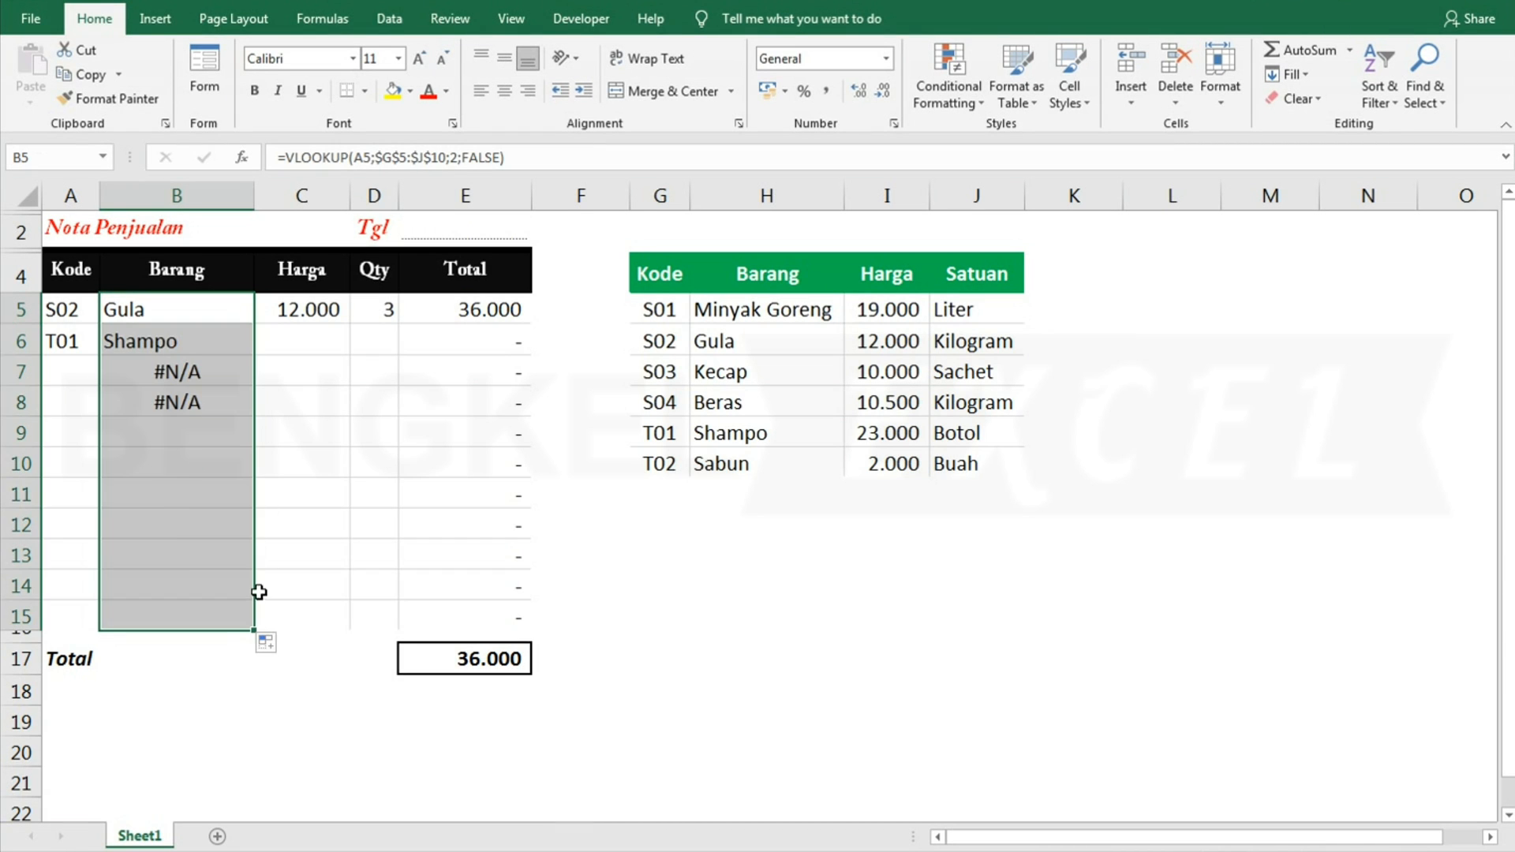
# - Fill the price lookup formula from C5 down the Harga column to C15
pyautogui.click(336, 316)
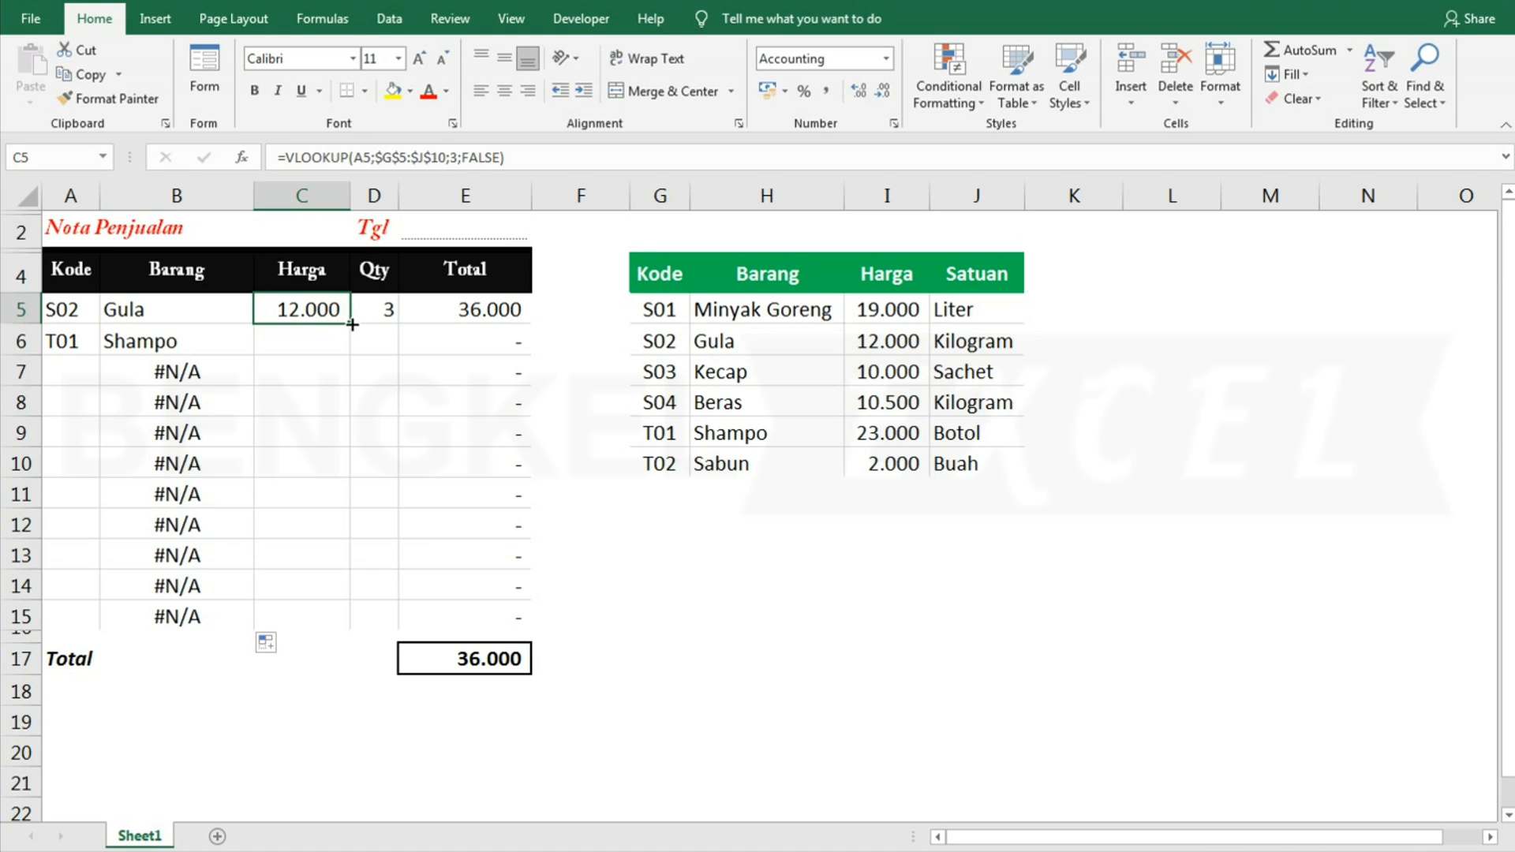
pyautogui.moveTo(352, 324); pyautogui.dragTo(349, 628)
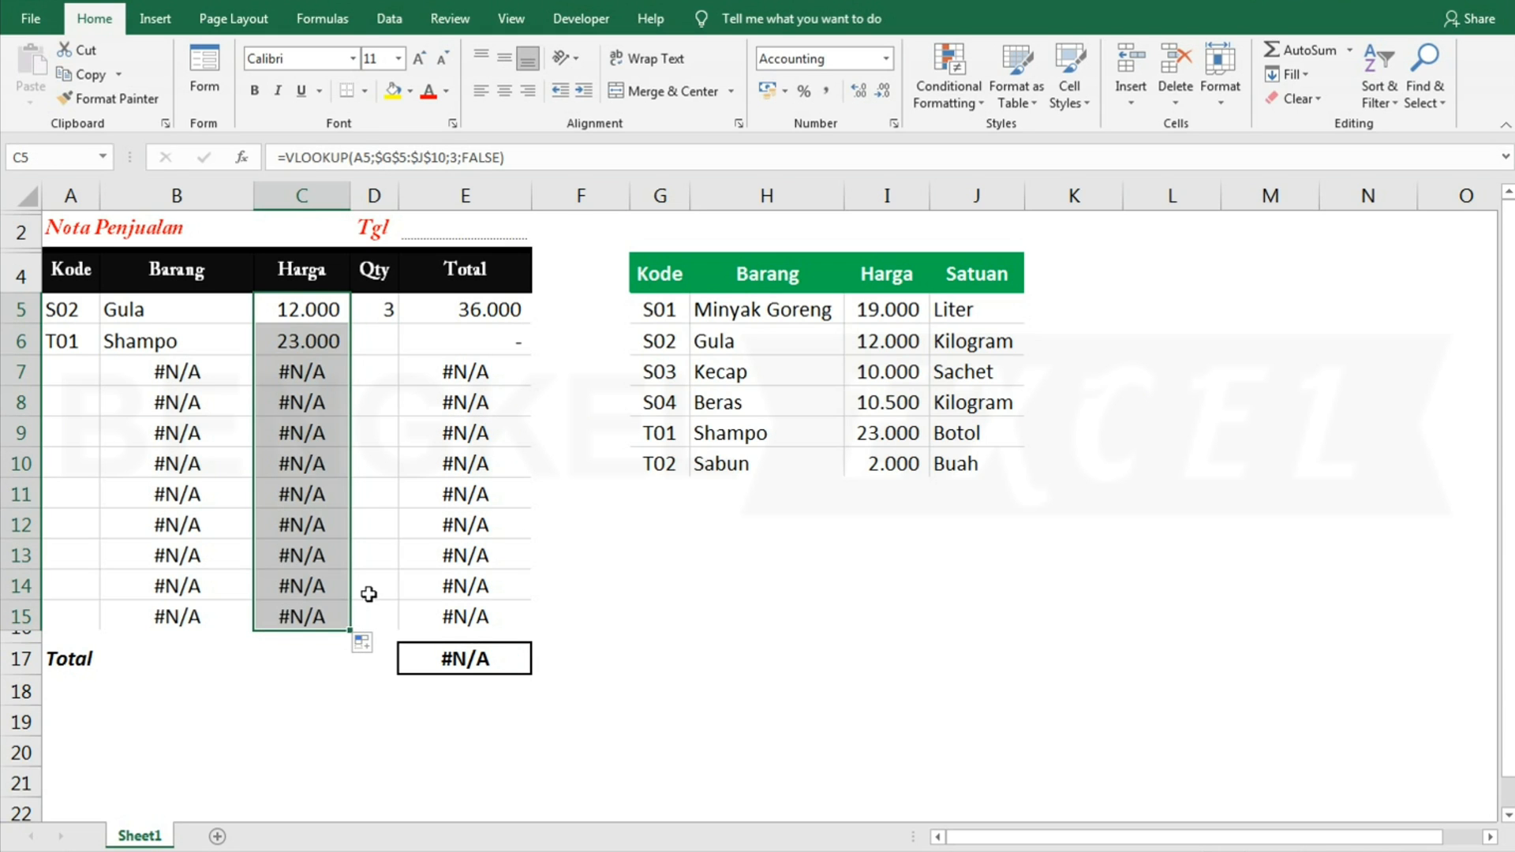
pyautogui.click(482, 494)
pyautogui.click(190, 332)
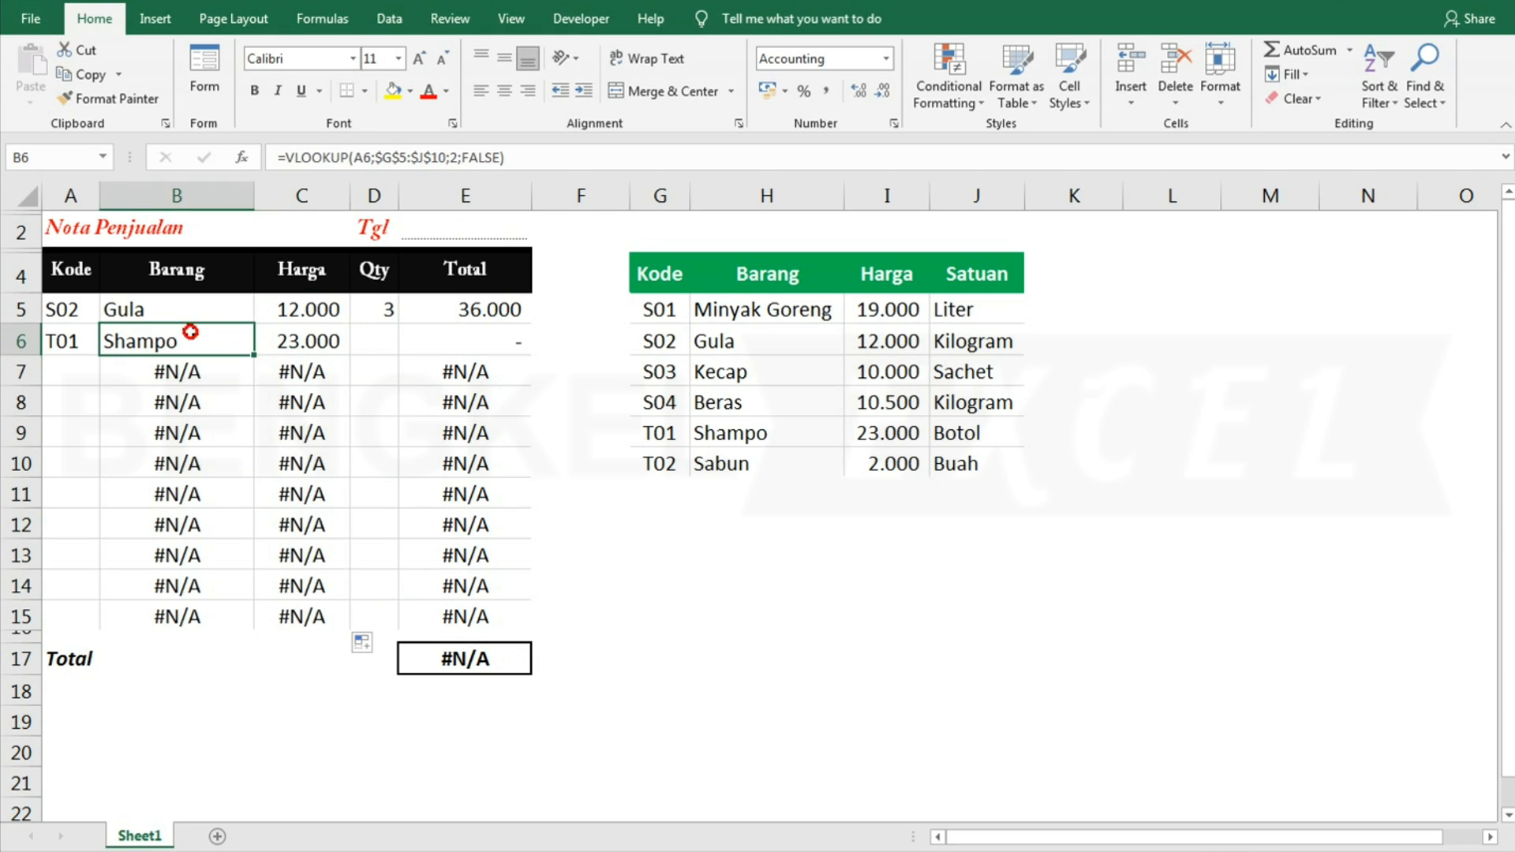
# - Enter the item code S04 in A7, the third Kode row of the sales note
pyautogui.click(64, 373)
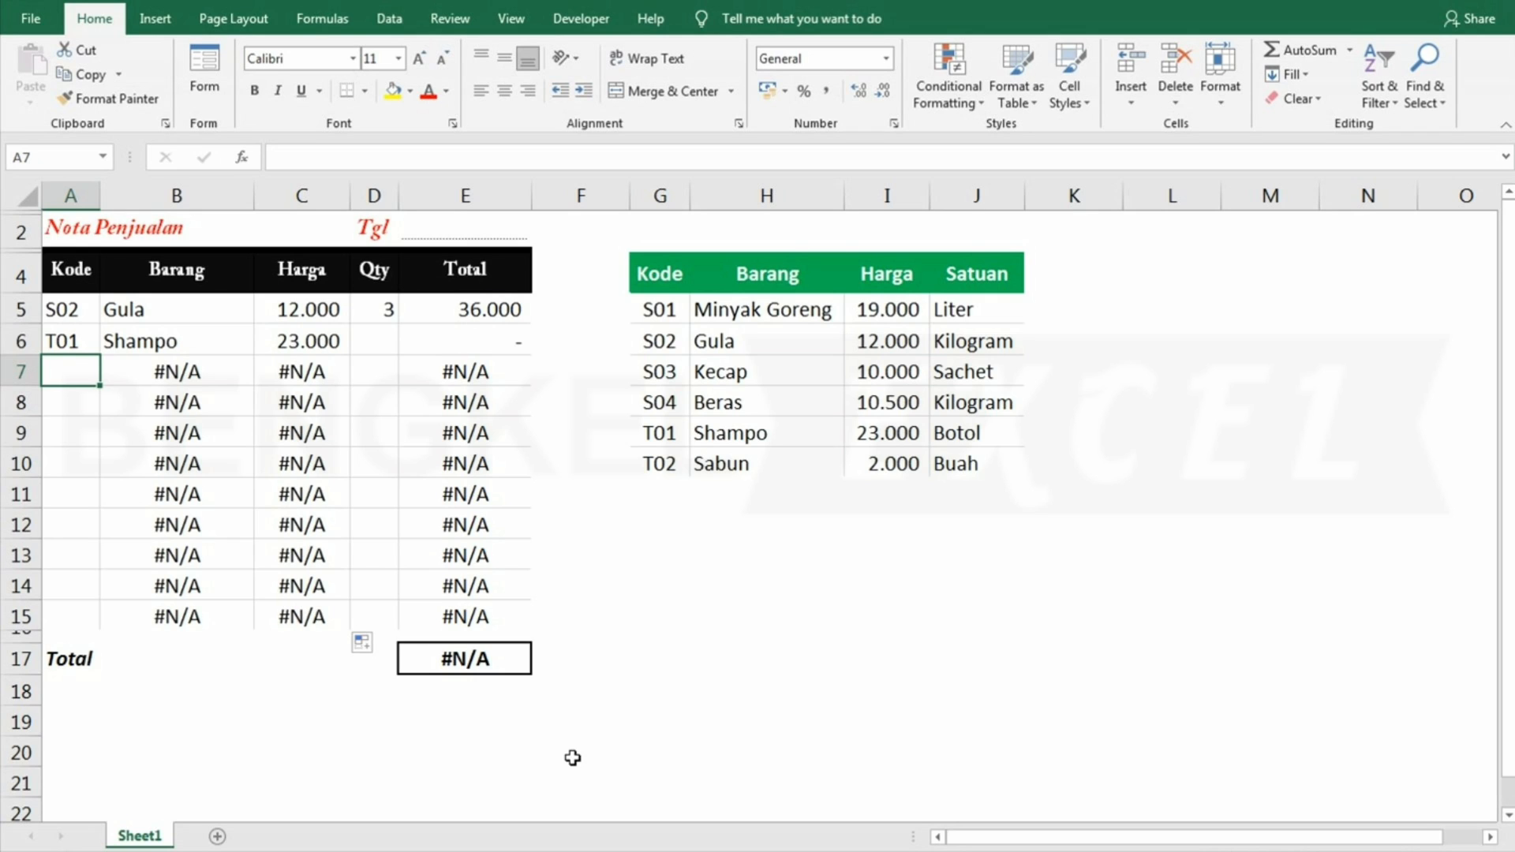
pyautogui.write('S04')
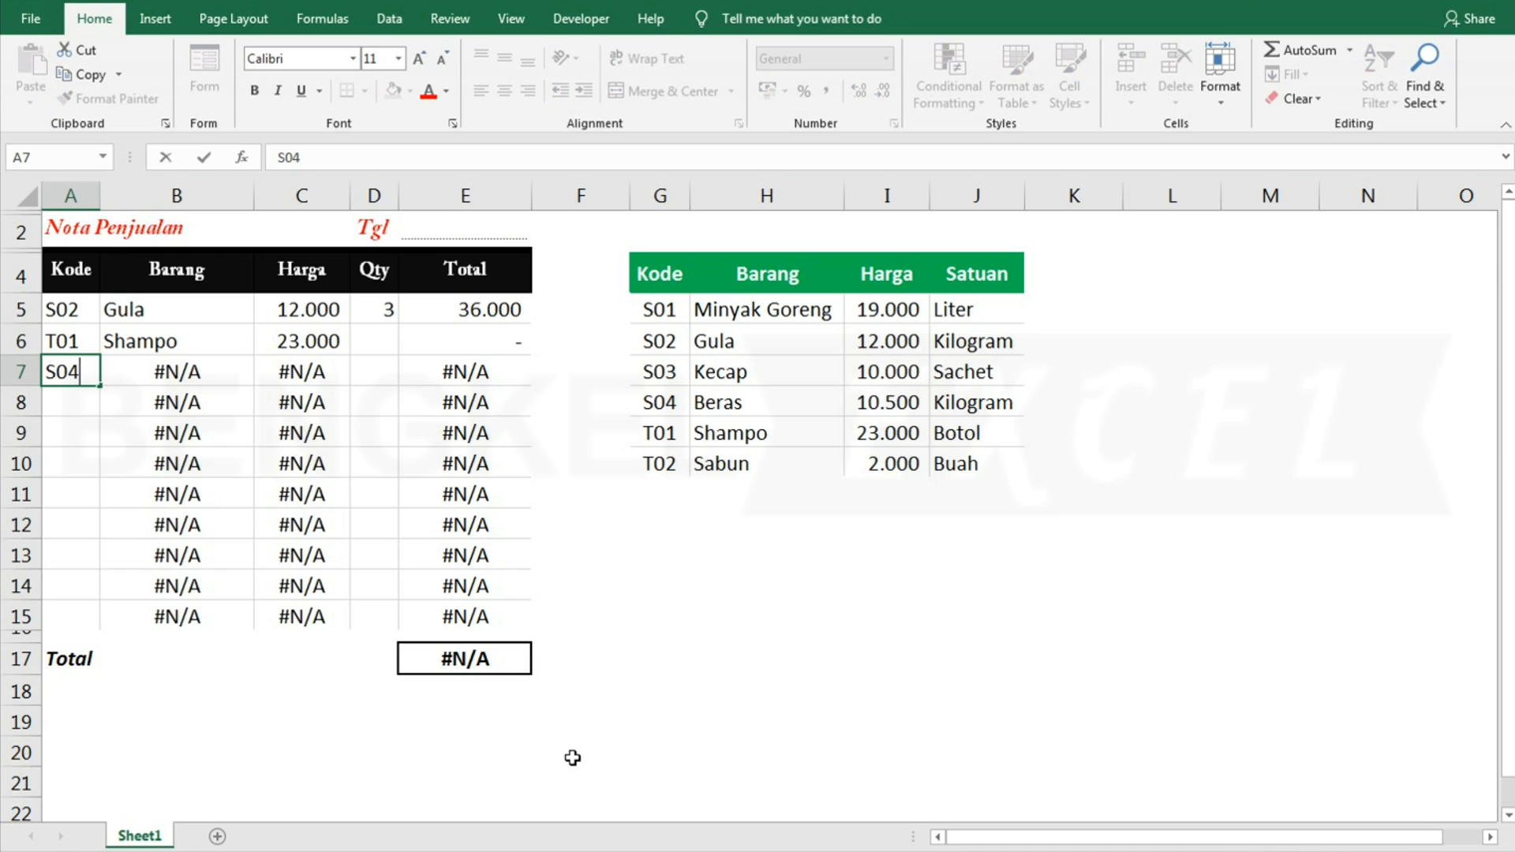
pyautogui.press('Return')
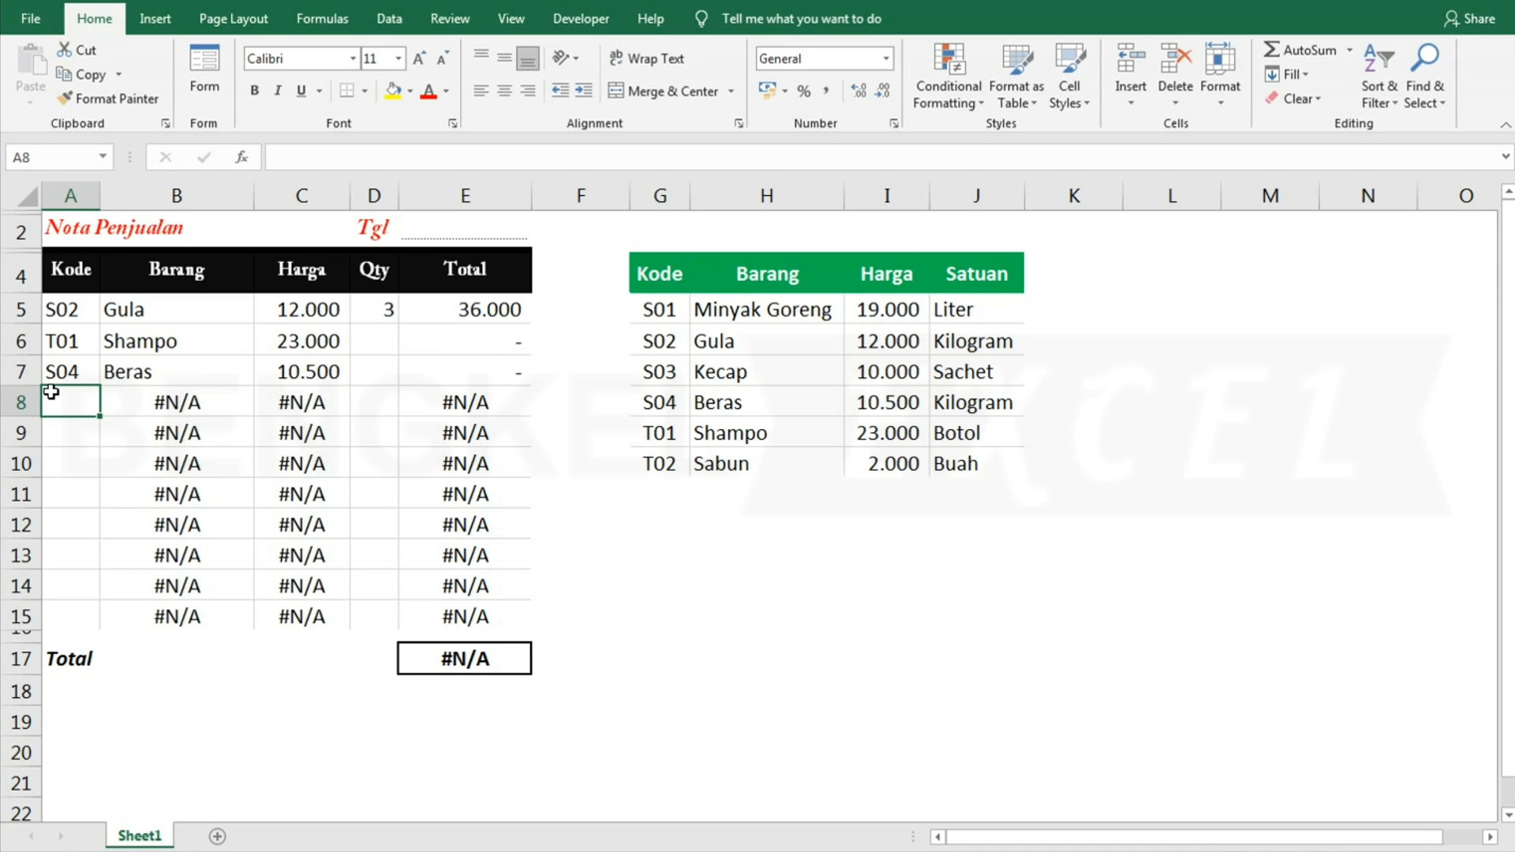
# - Add a new item in row 11 of the item table: code T03, Barang Sikat Gigi, Harga 6000, Satuan Buah
pyautogui.click(653, 499)
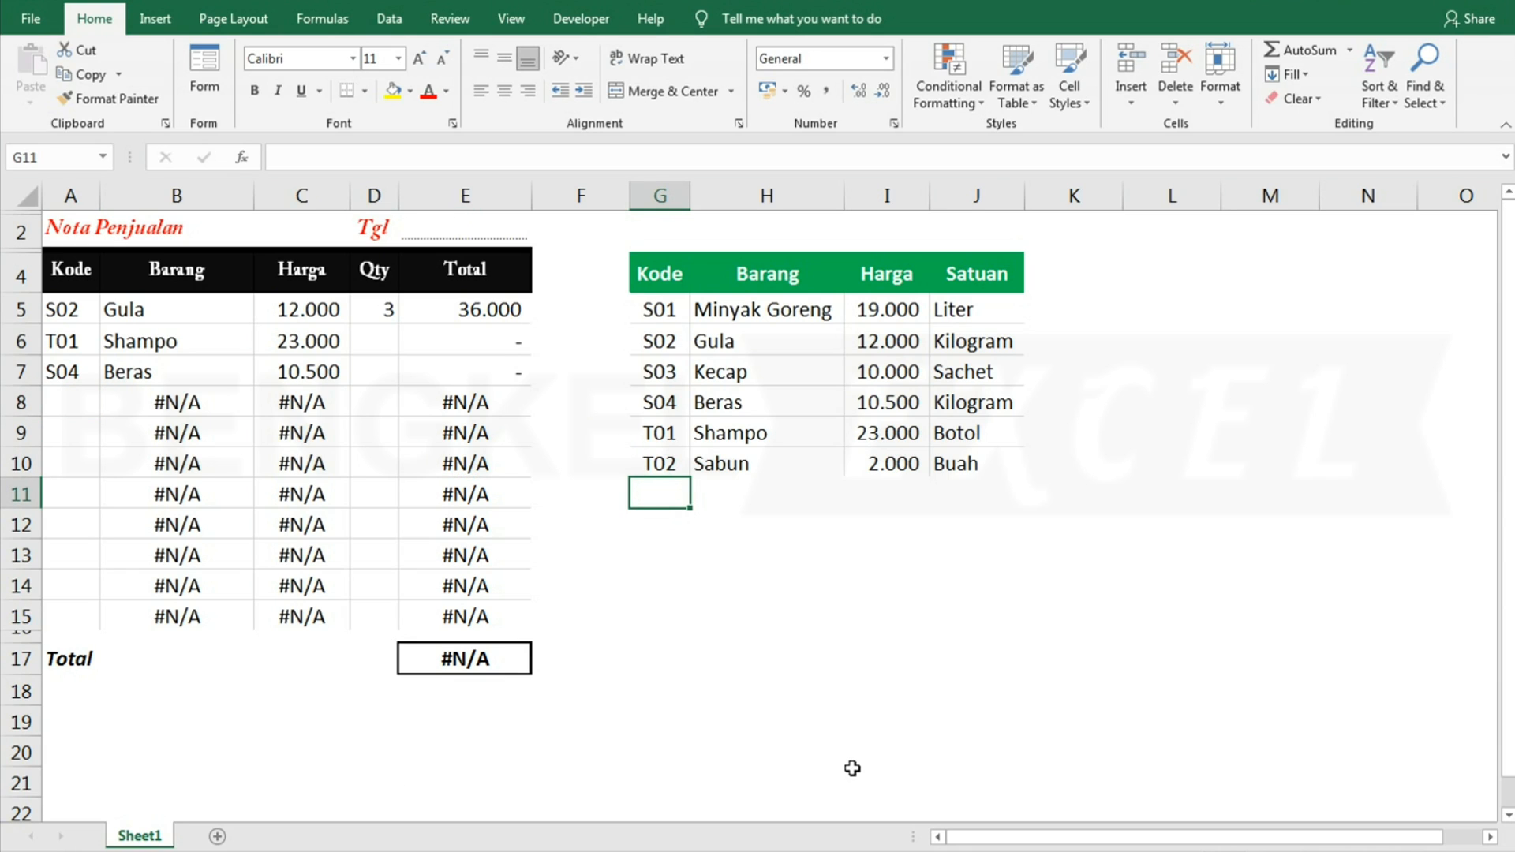
pyautogui.write('T03')
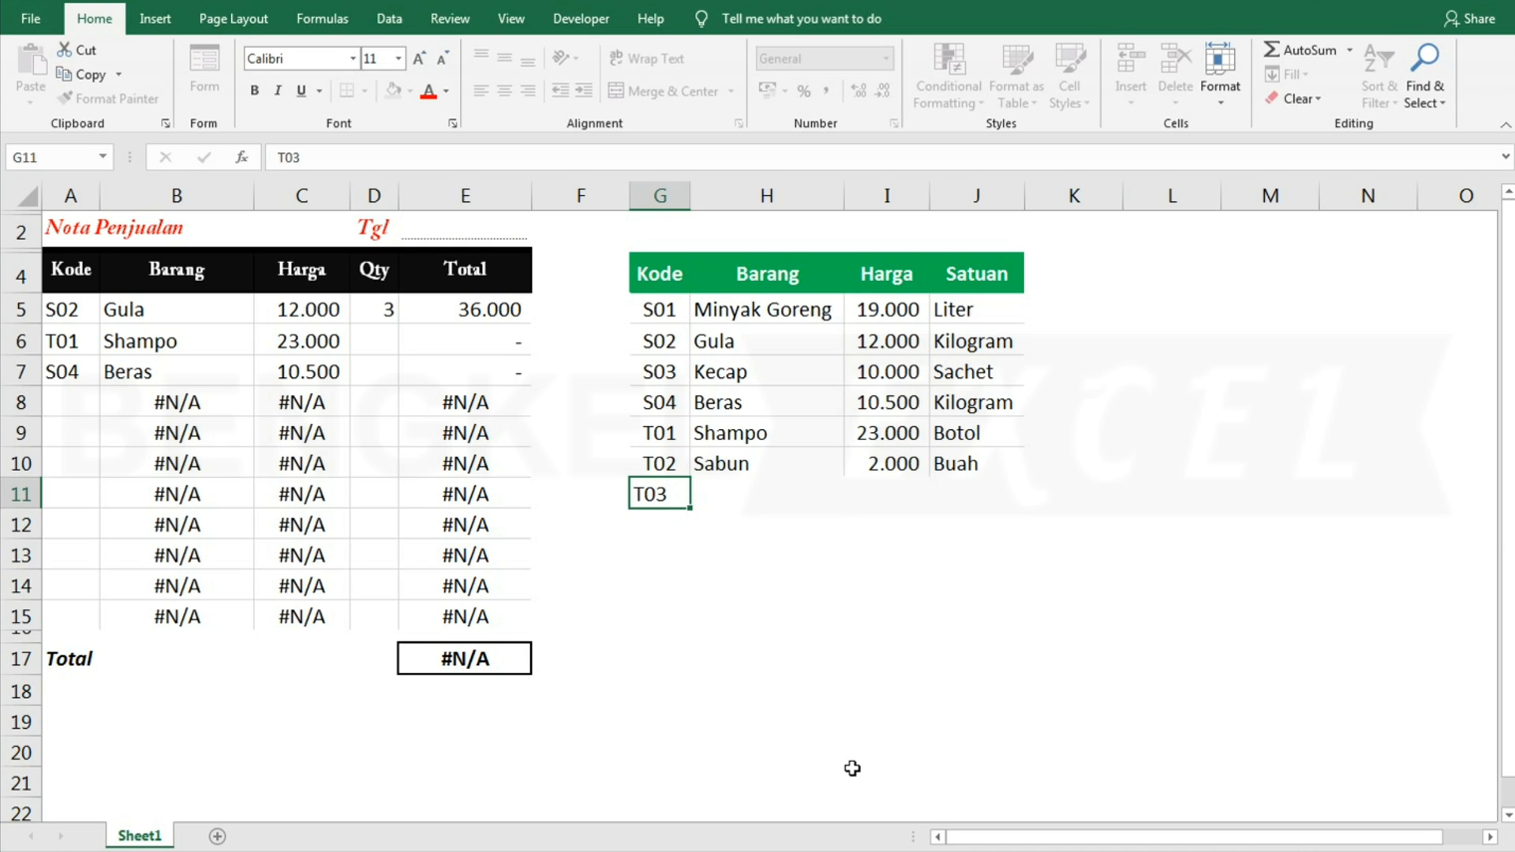
pyautogui.press('Tab')
pyautogui.write('Sikat Gigi')
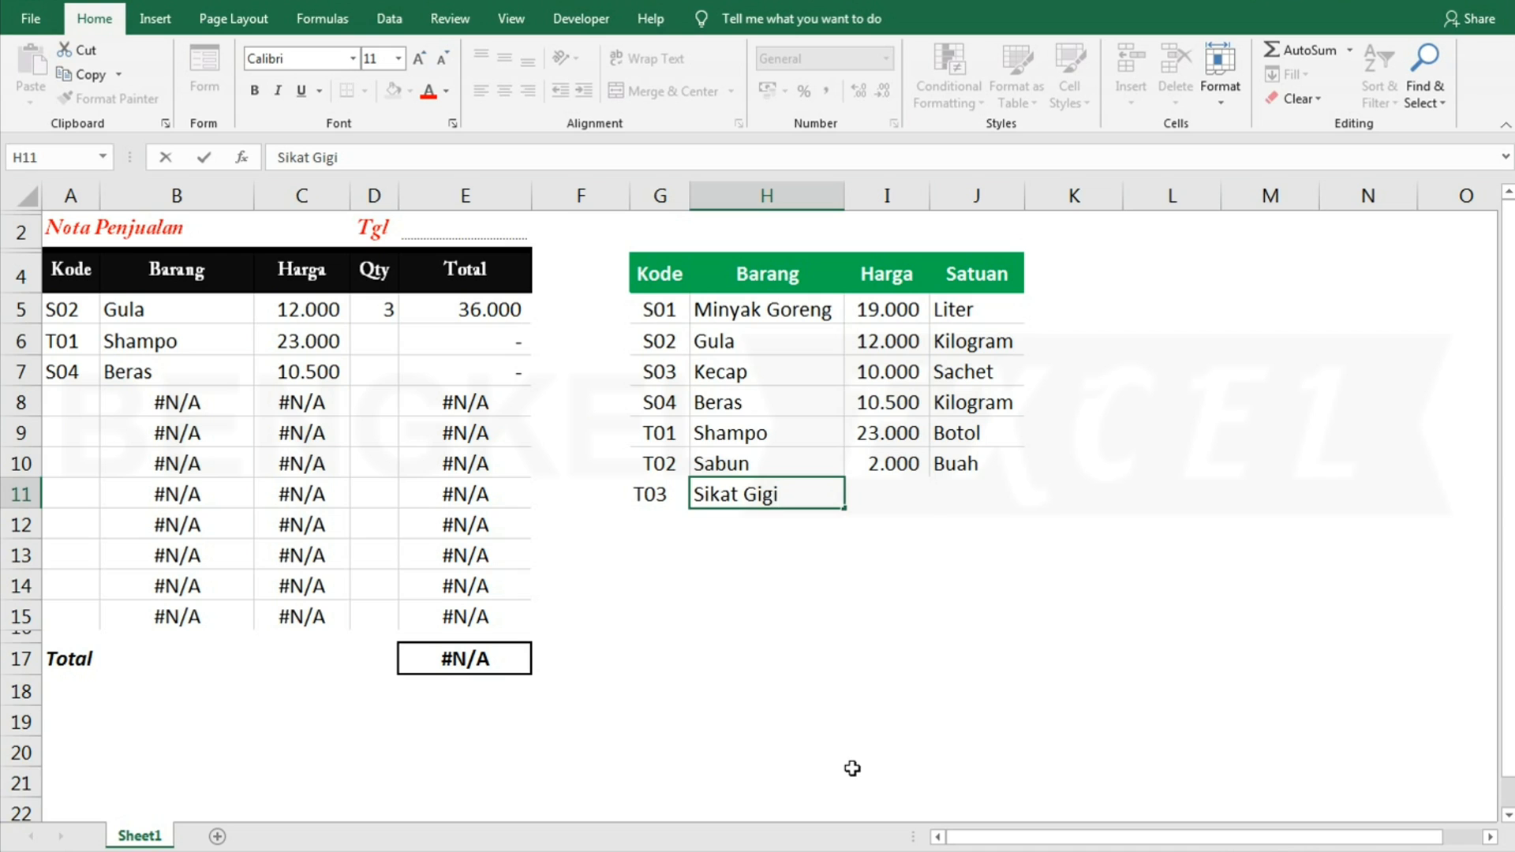
pyautogui.press('Tab')
pyautogui.write('6000')
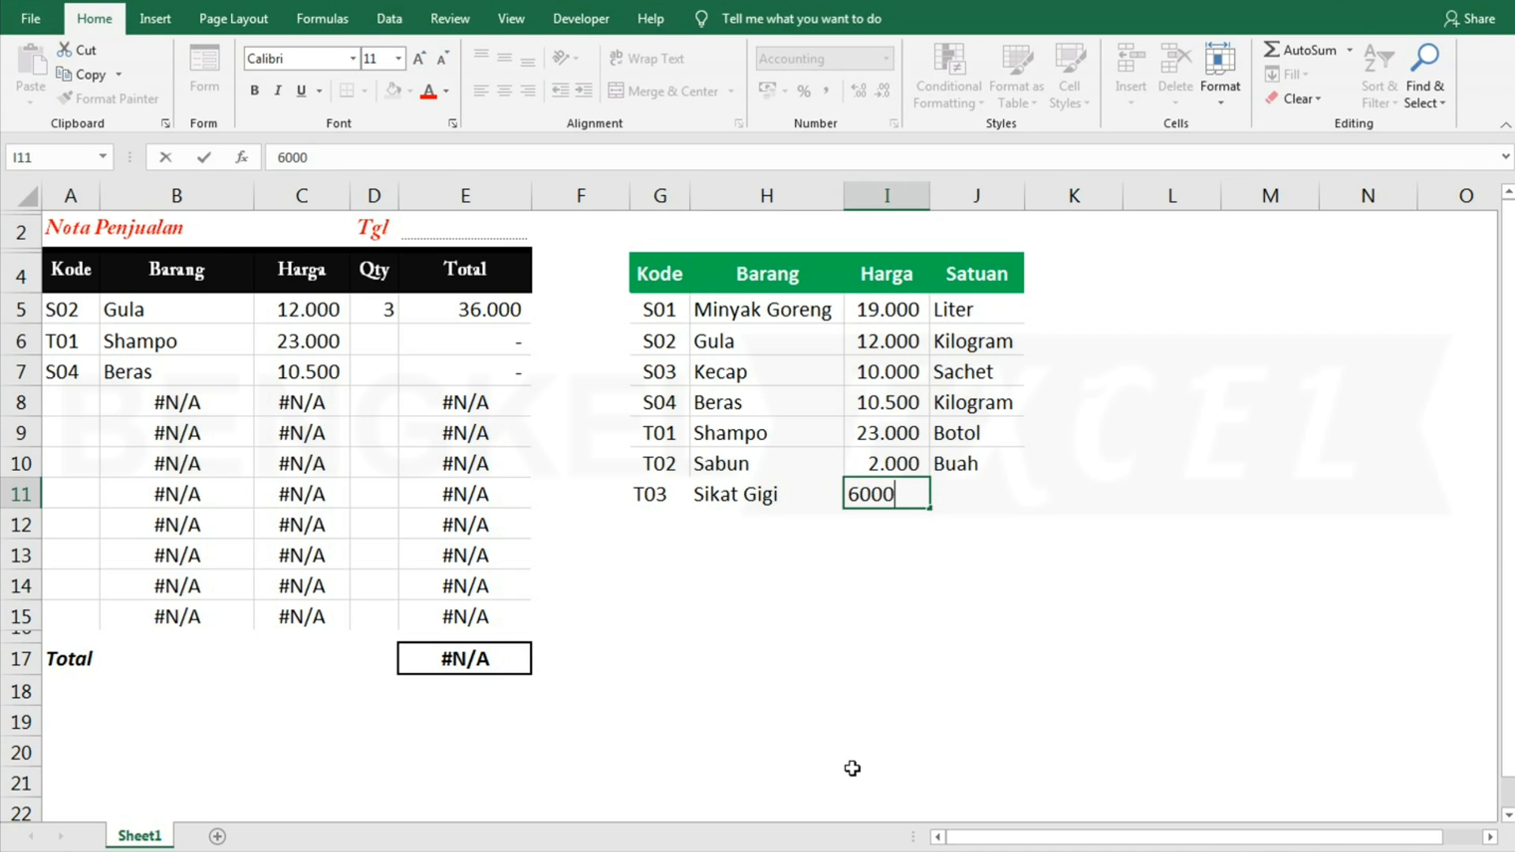
pyautogui.press('Tab')
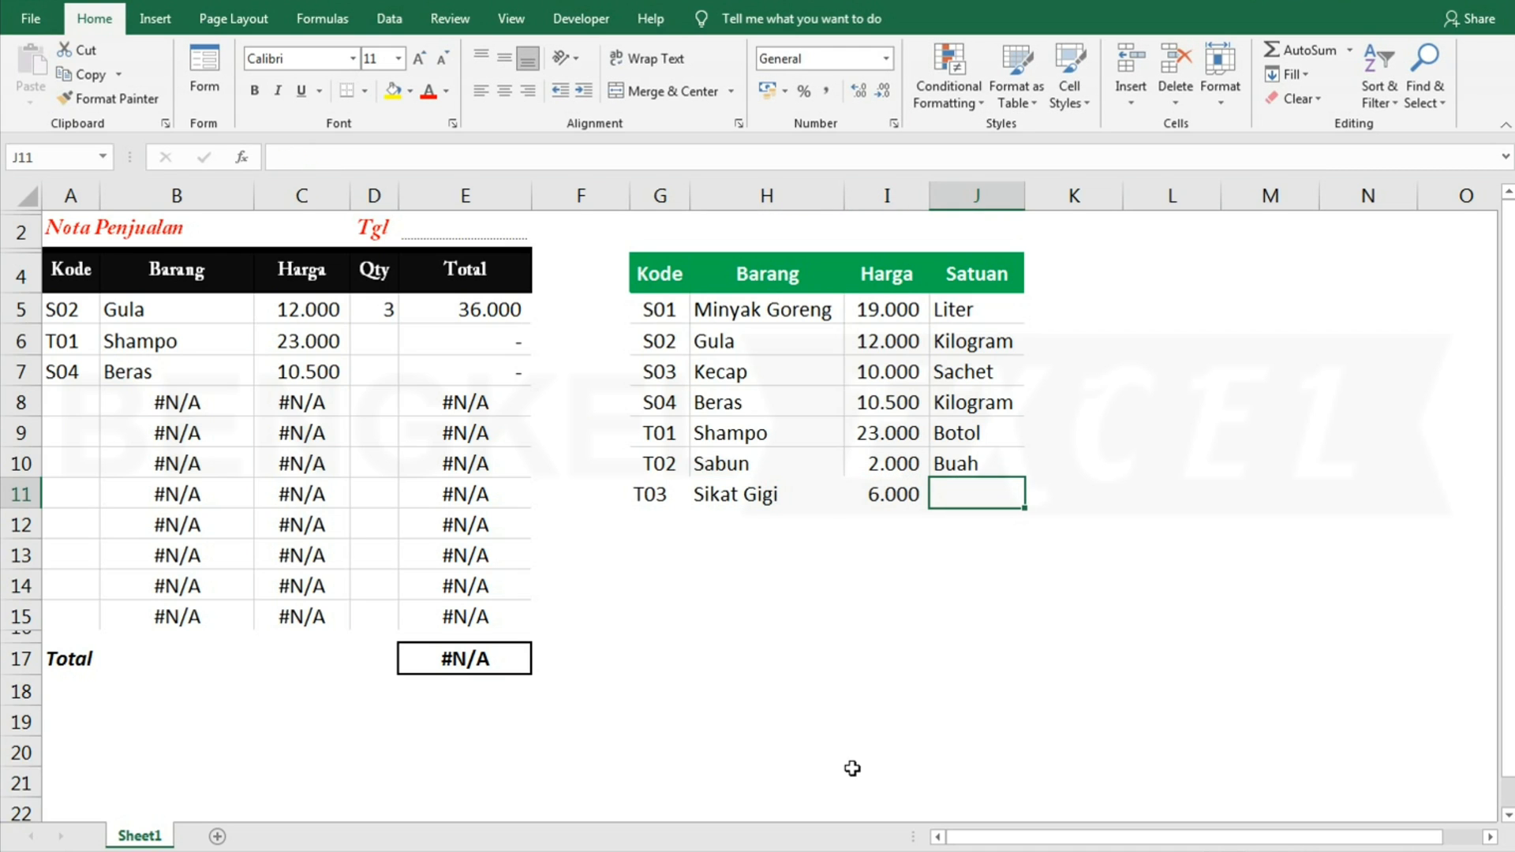
pyautogui.write('Buah')
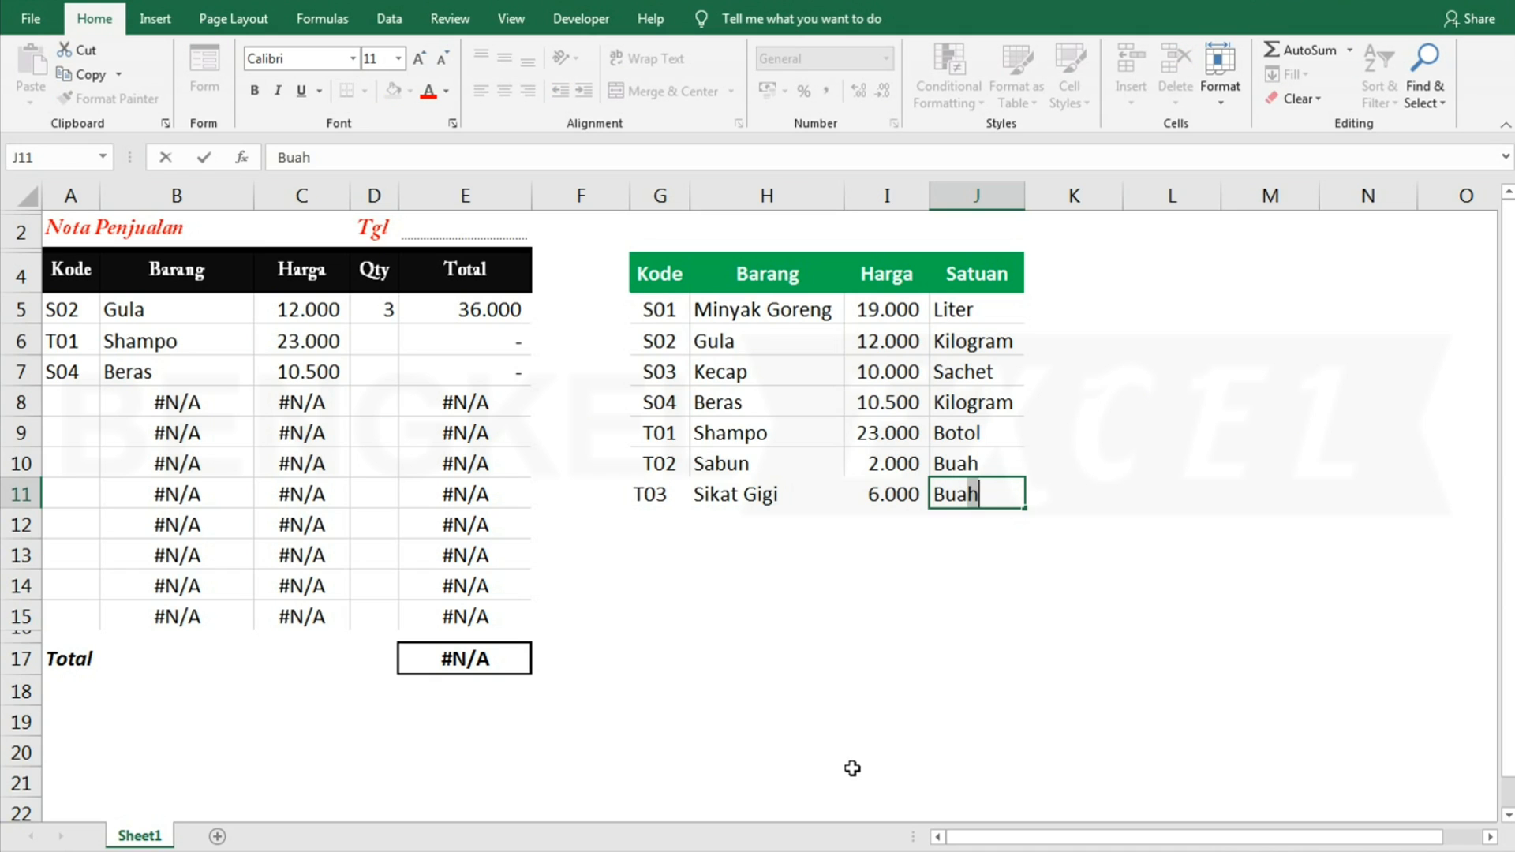
pyautogui.press('Return')
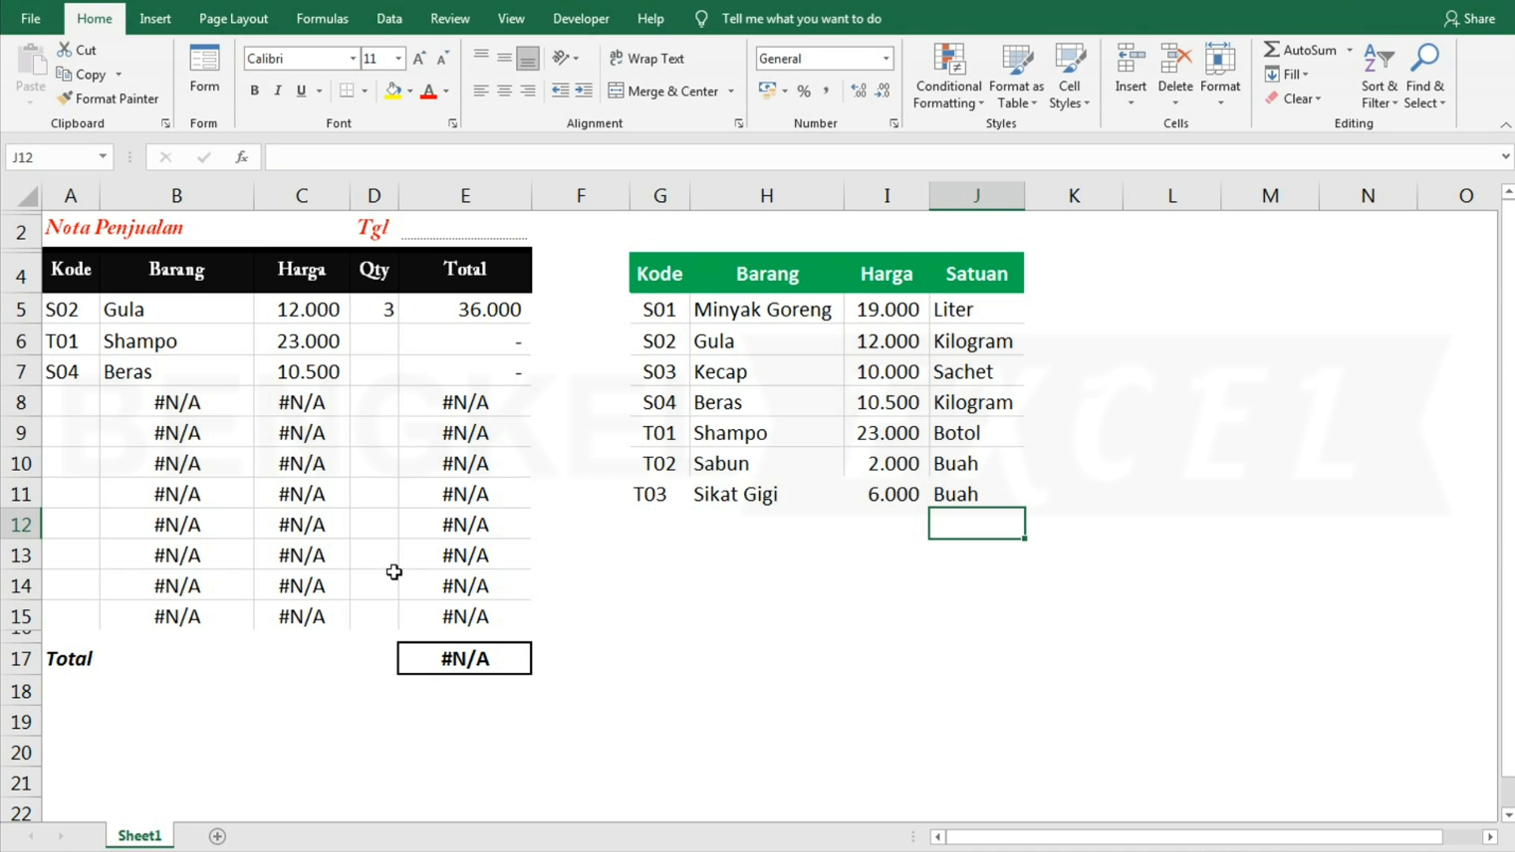
# - Enter the item code T03 in A8 of the sales note and compare its lookup cells with the new item table row
pyautogui.click(83, 404)
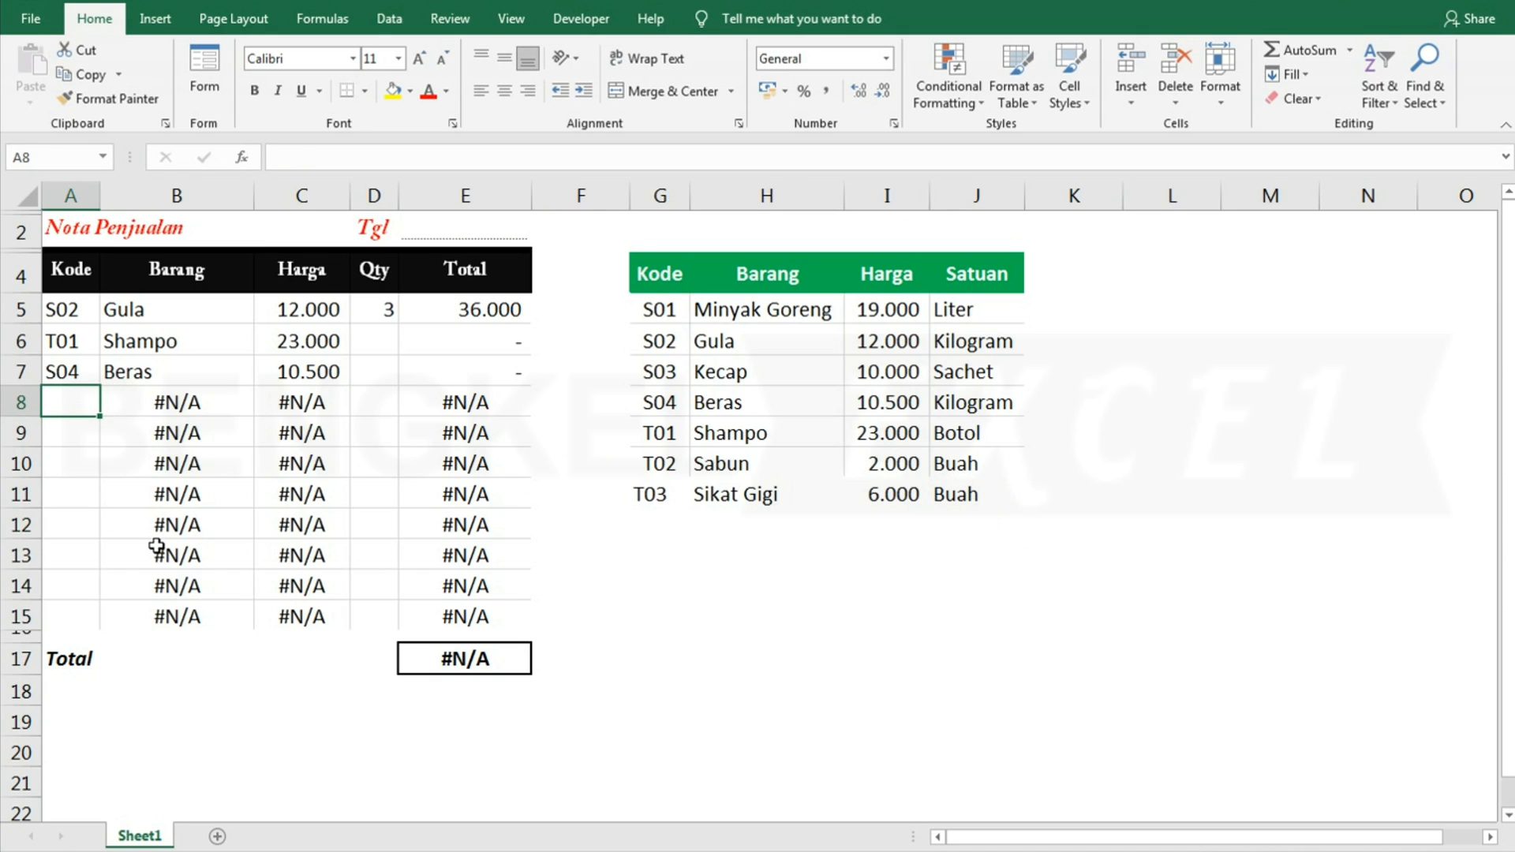
pyautogui.write('T01')
pyautogui.press('BackSpace')
pyautogui.write('3')
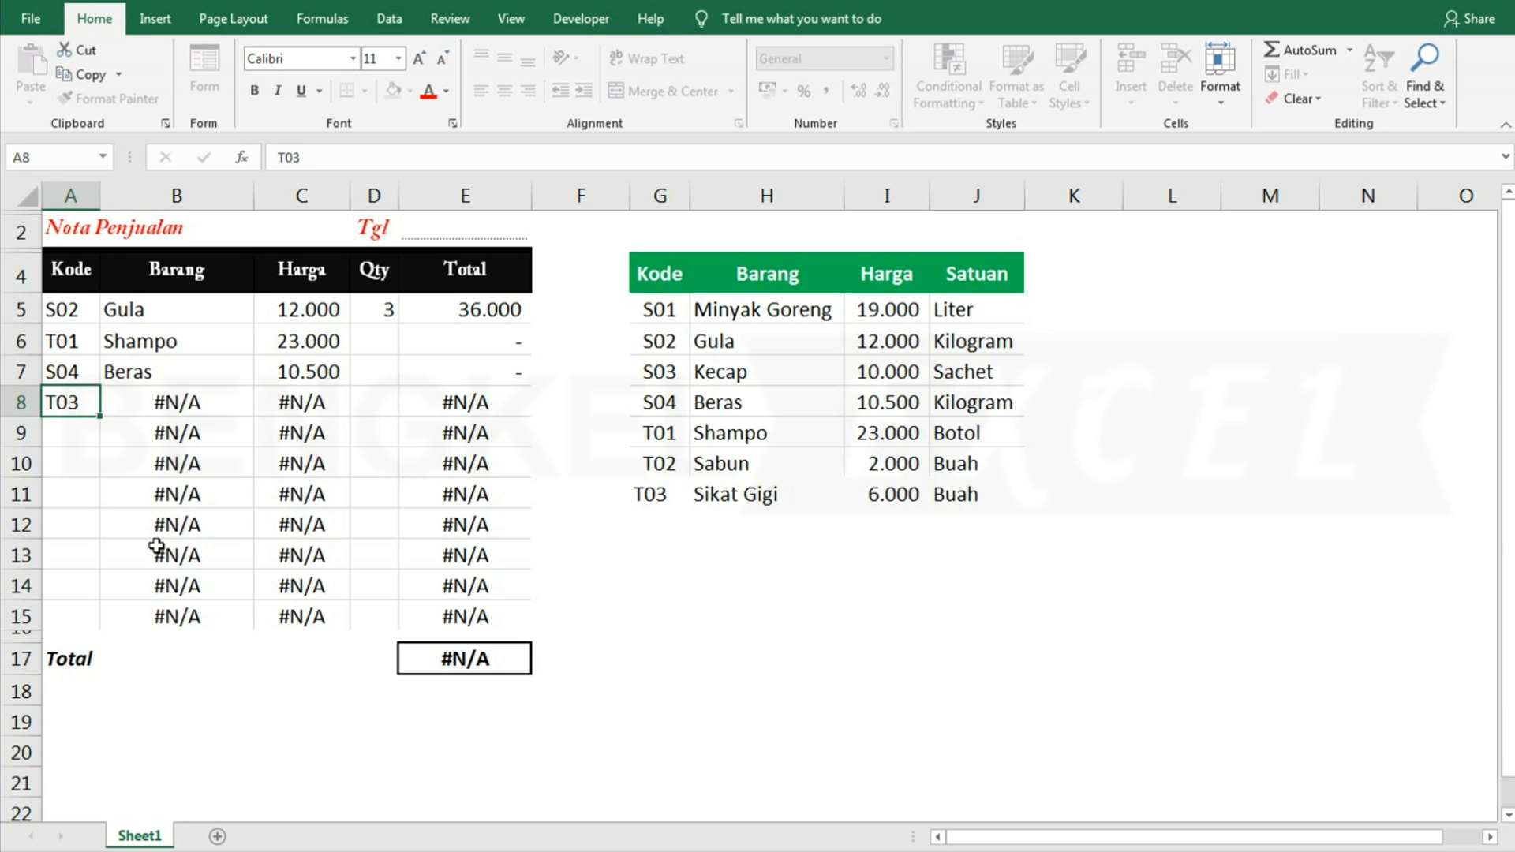
pyautogui.press('Return')
pyautogui.click(95, 404)
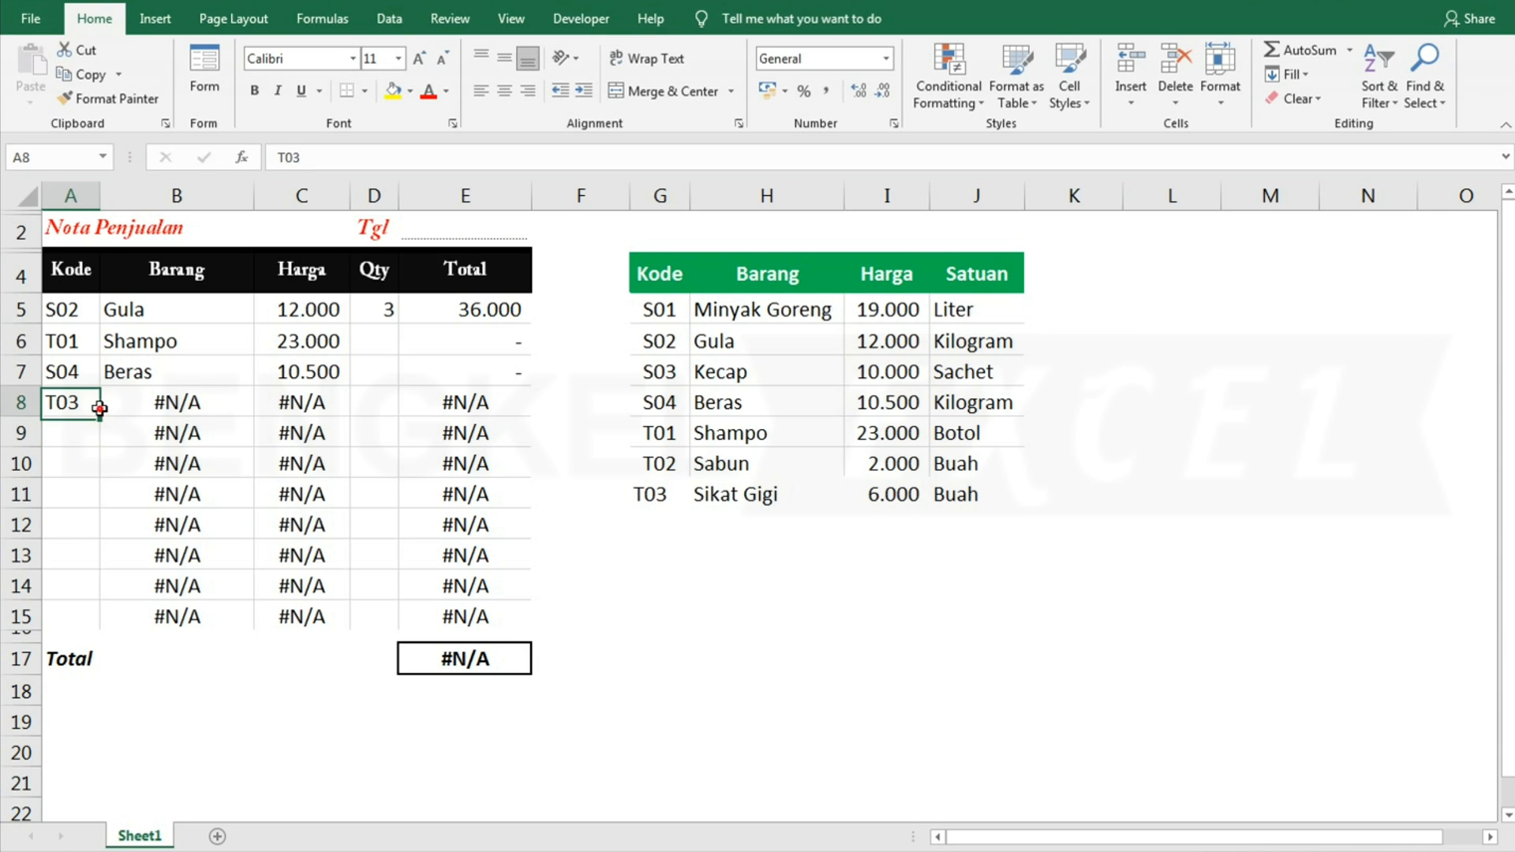
pyautogui.click(282, 404)
pyautogui.click(747, 490)
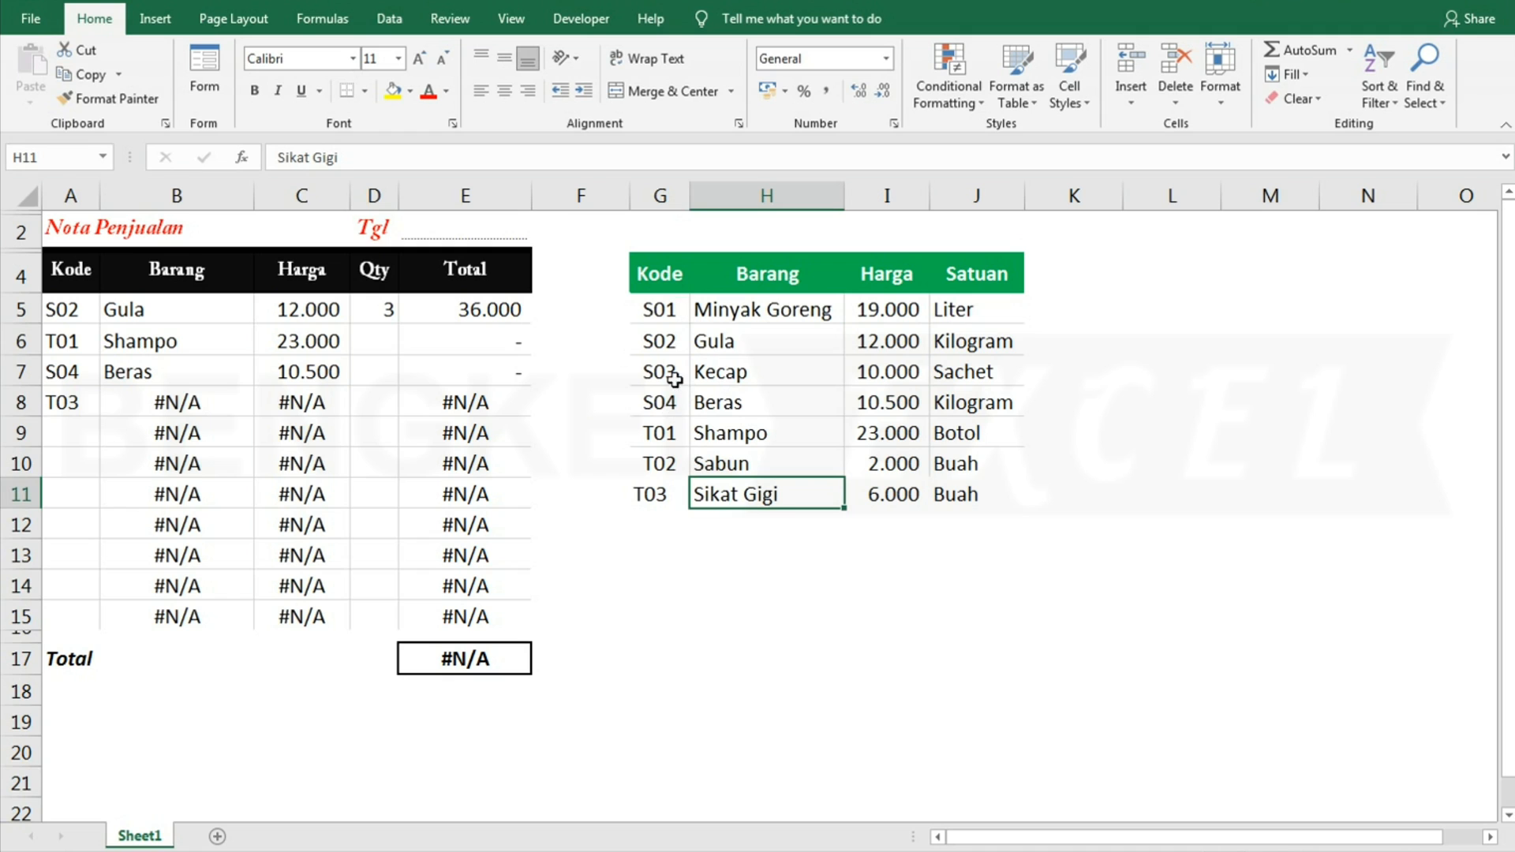
# - Clear the lookup formulas from the Barang and Harga columns, B5:C15
pyautogui.click(195, 411)
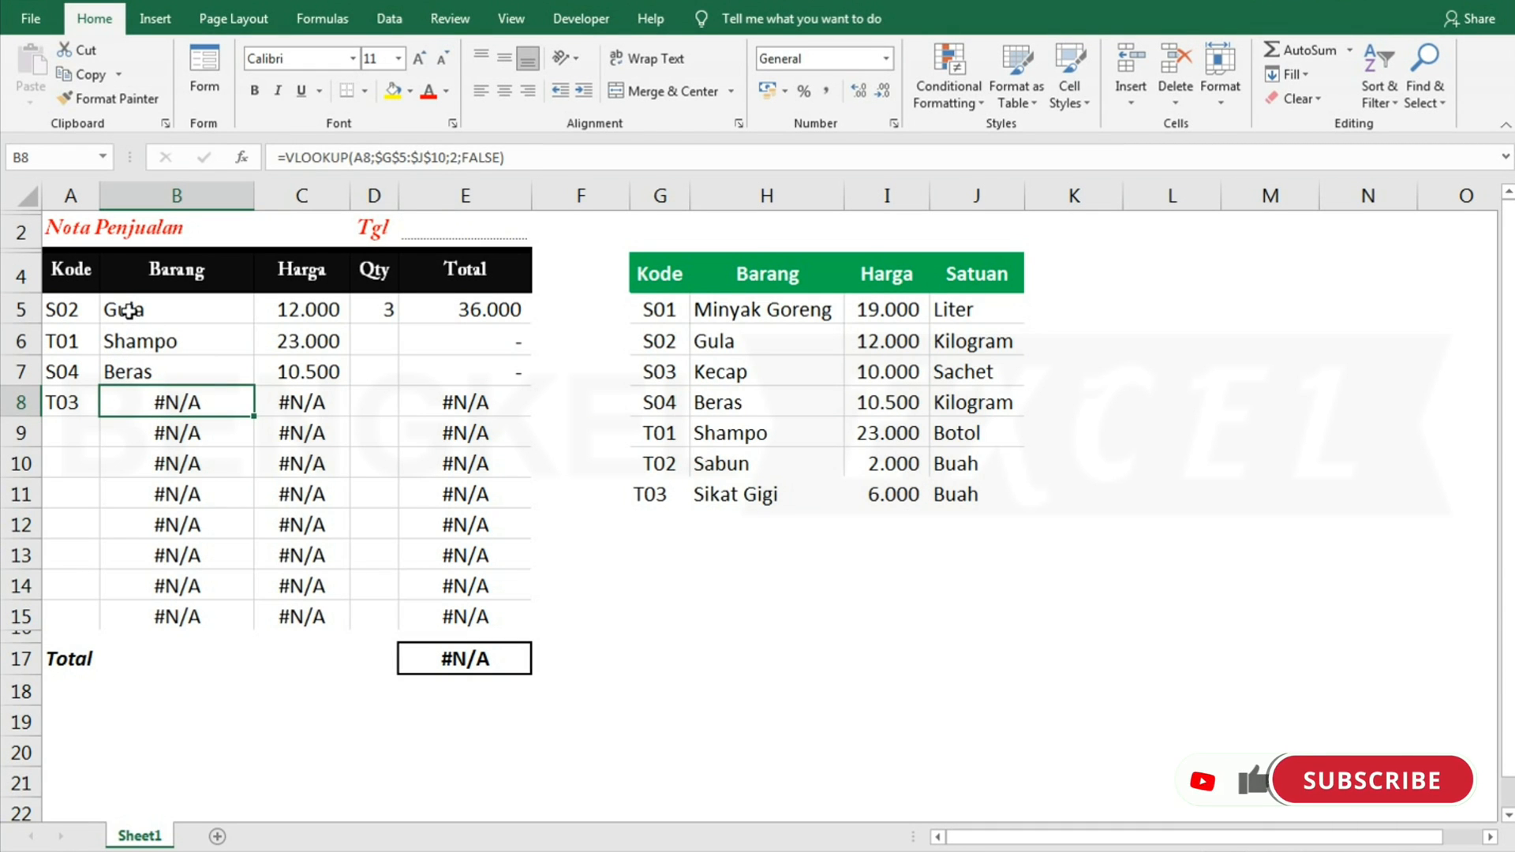
pyautogui.moveTo(132, 312); pyautogui.dragTo(304, 616)
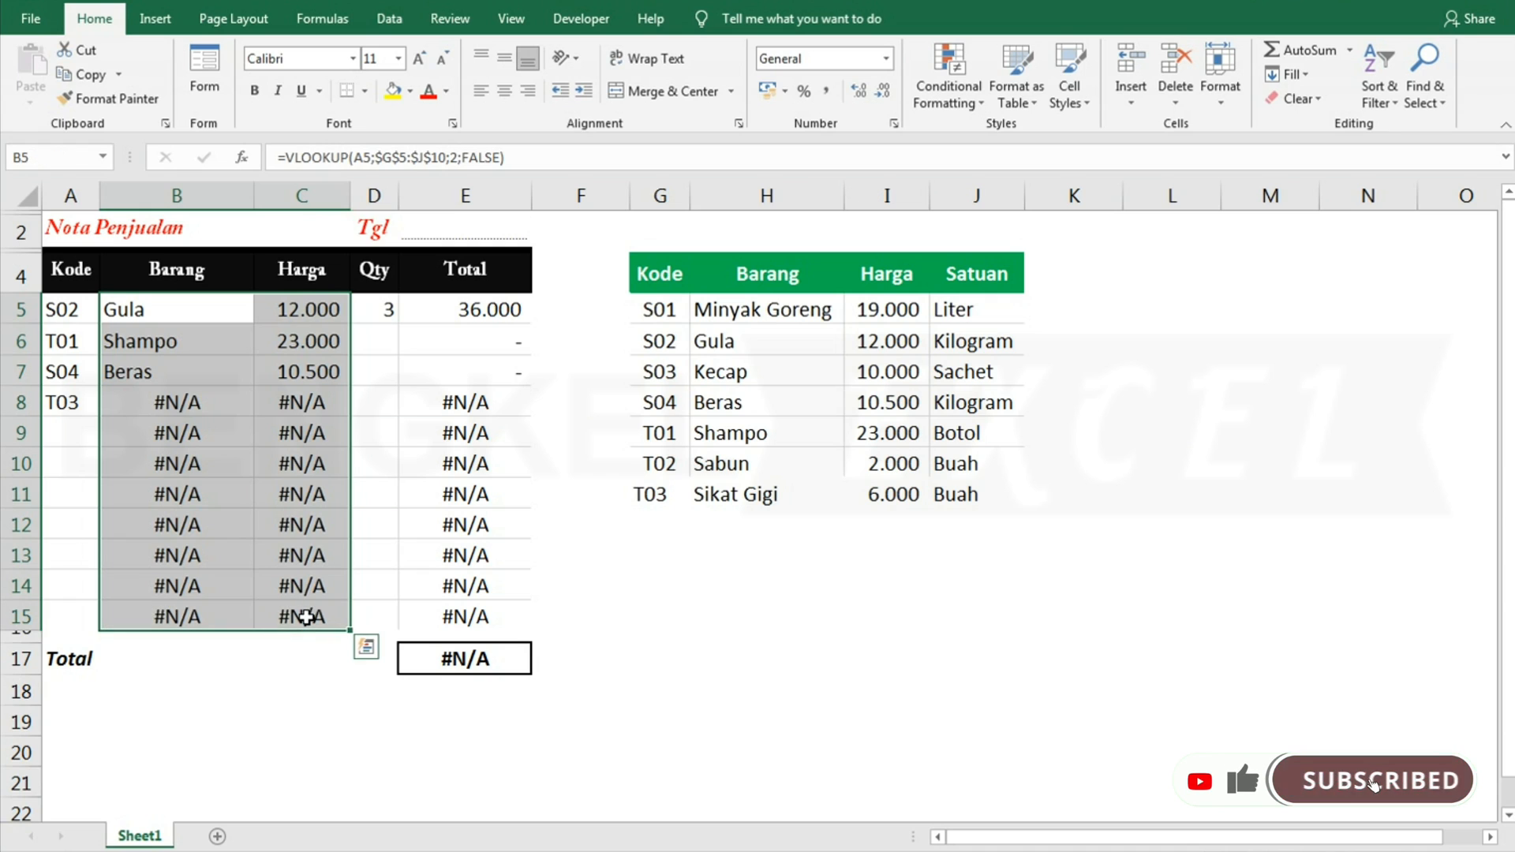
pyautogui.press('Delete')
# - Enter =VLOOKUP(A5;$G:$J;2;FALSE) in B5 to look up the item name in the whole columns G to J
pyautogui.click(142, 310)
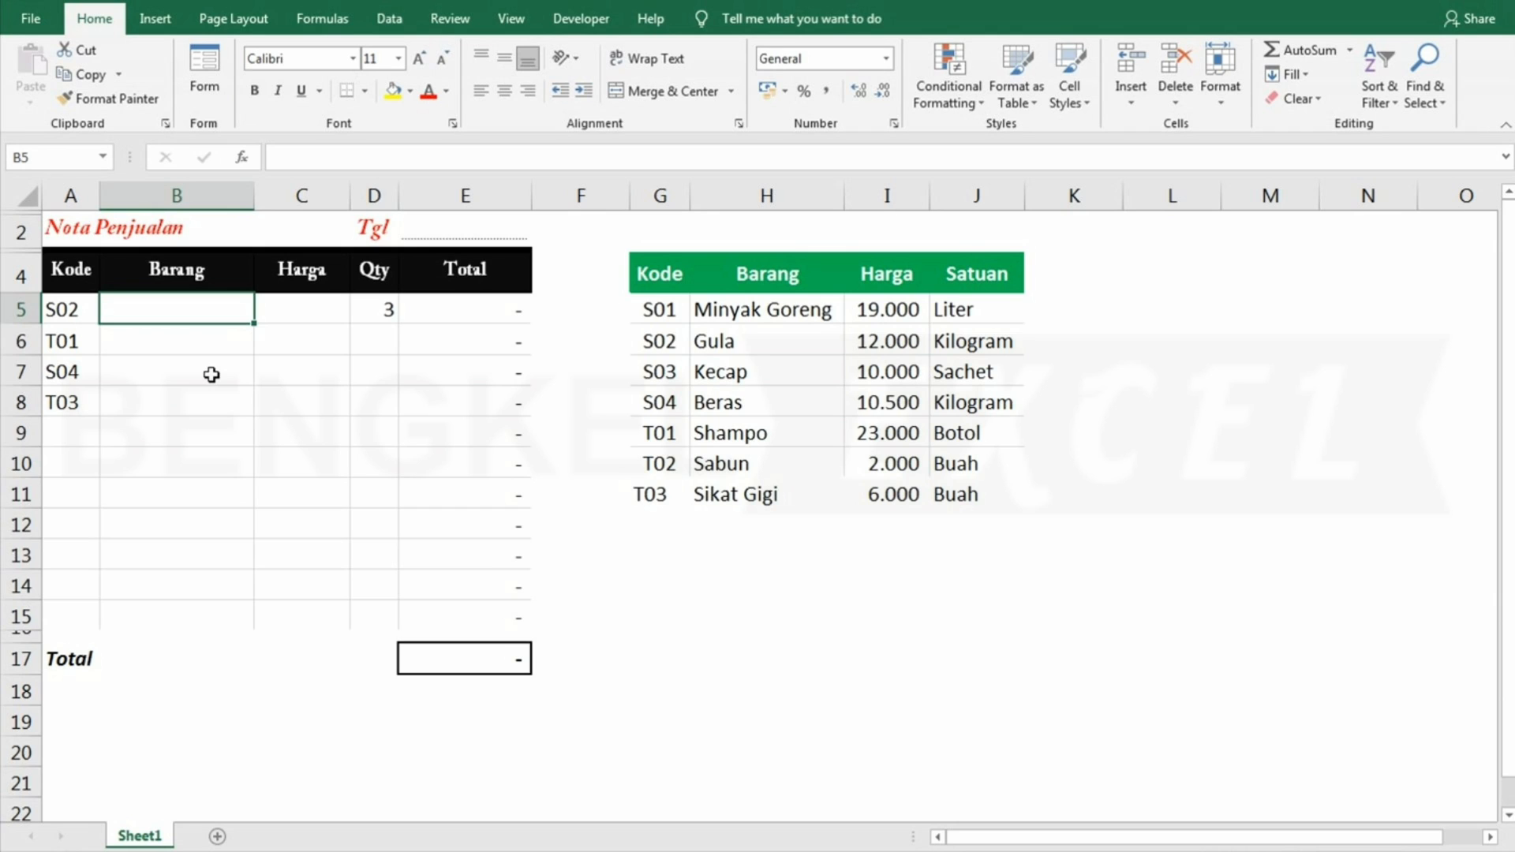
pyautogui.write('=V')
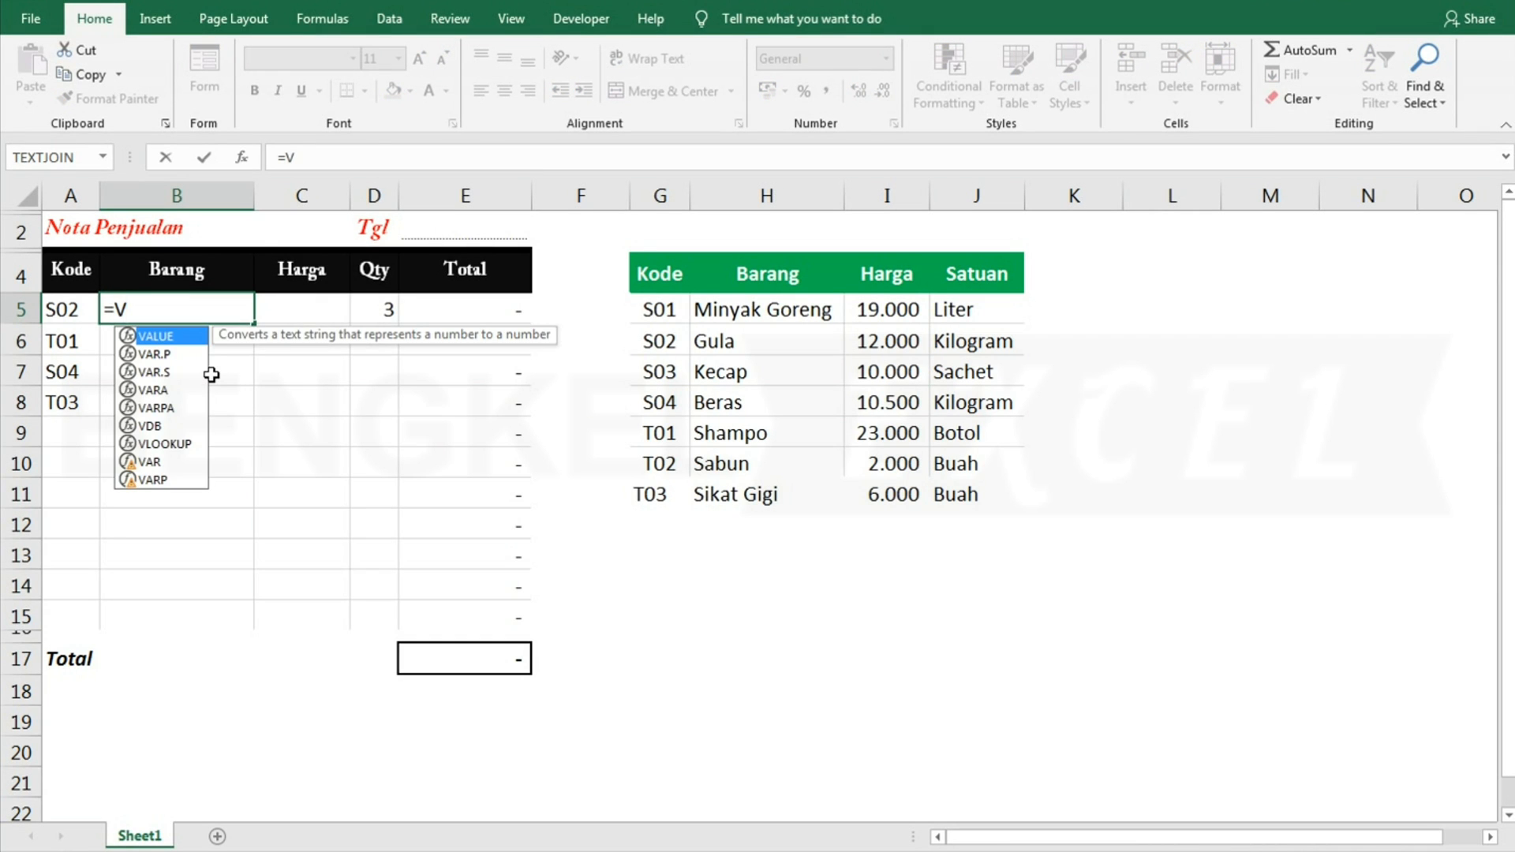
pyautogui.write('L')
pyautogui.press('Tab')
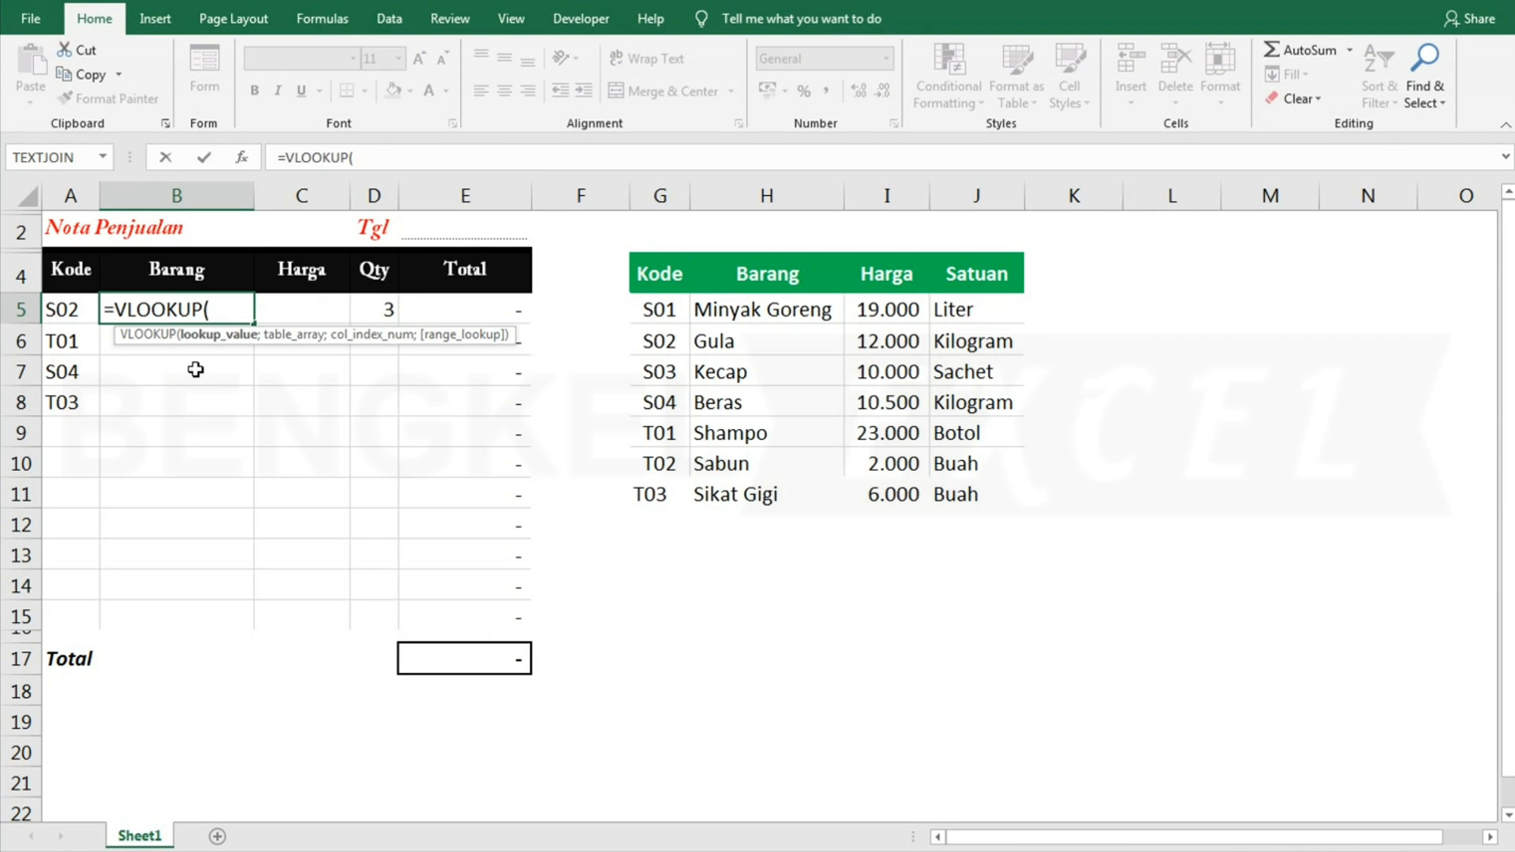
pyautogui.click(53, 310)
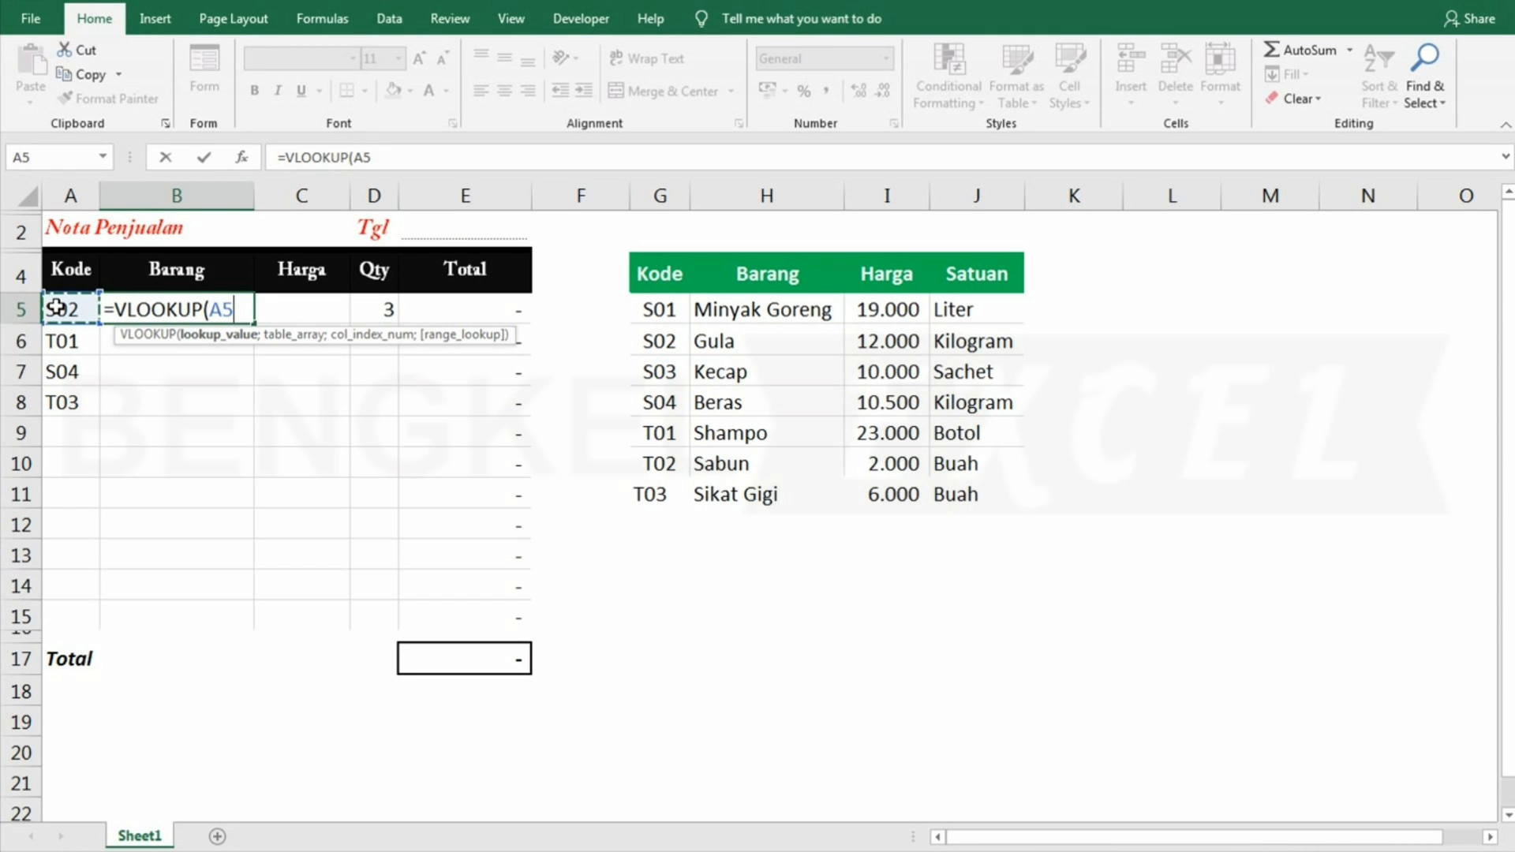
pyautogui.write(';')
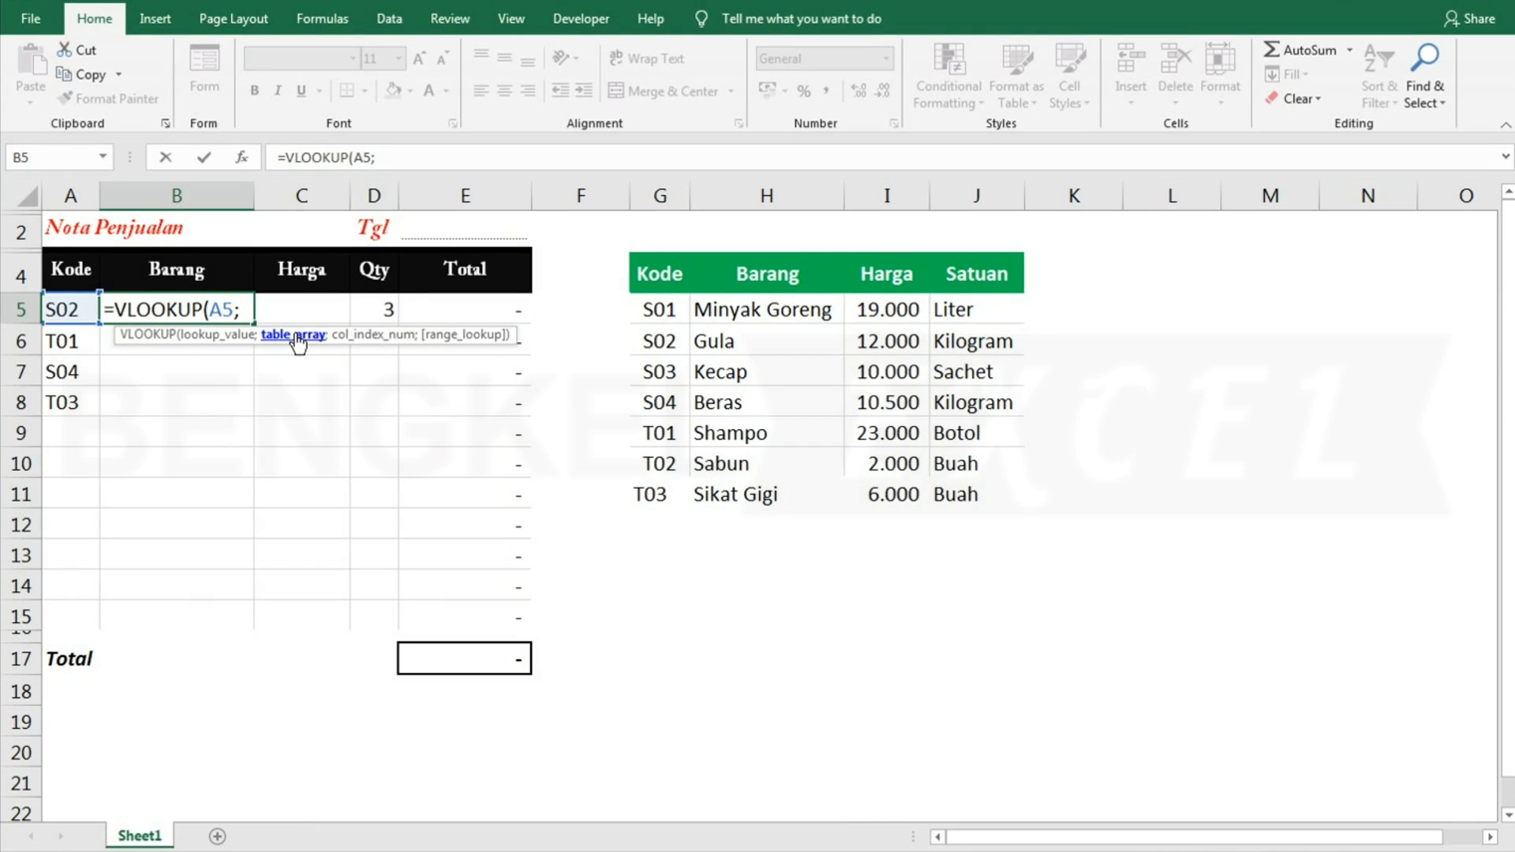
pyautogui.moveTo(661, 197); pyautogui.dragTo(990, 199)
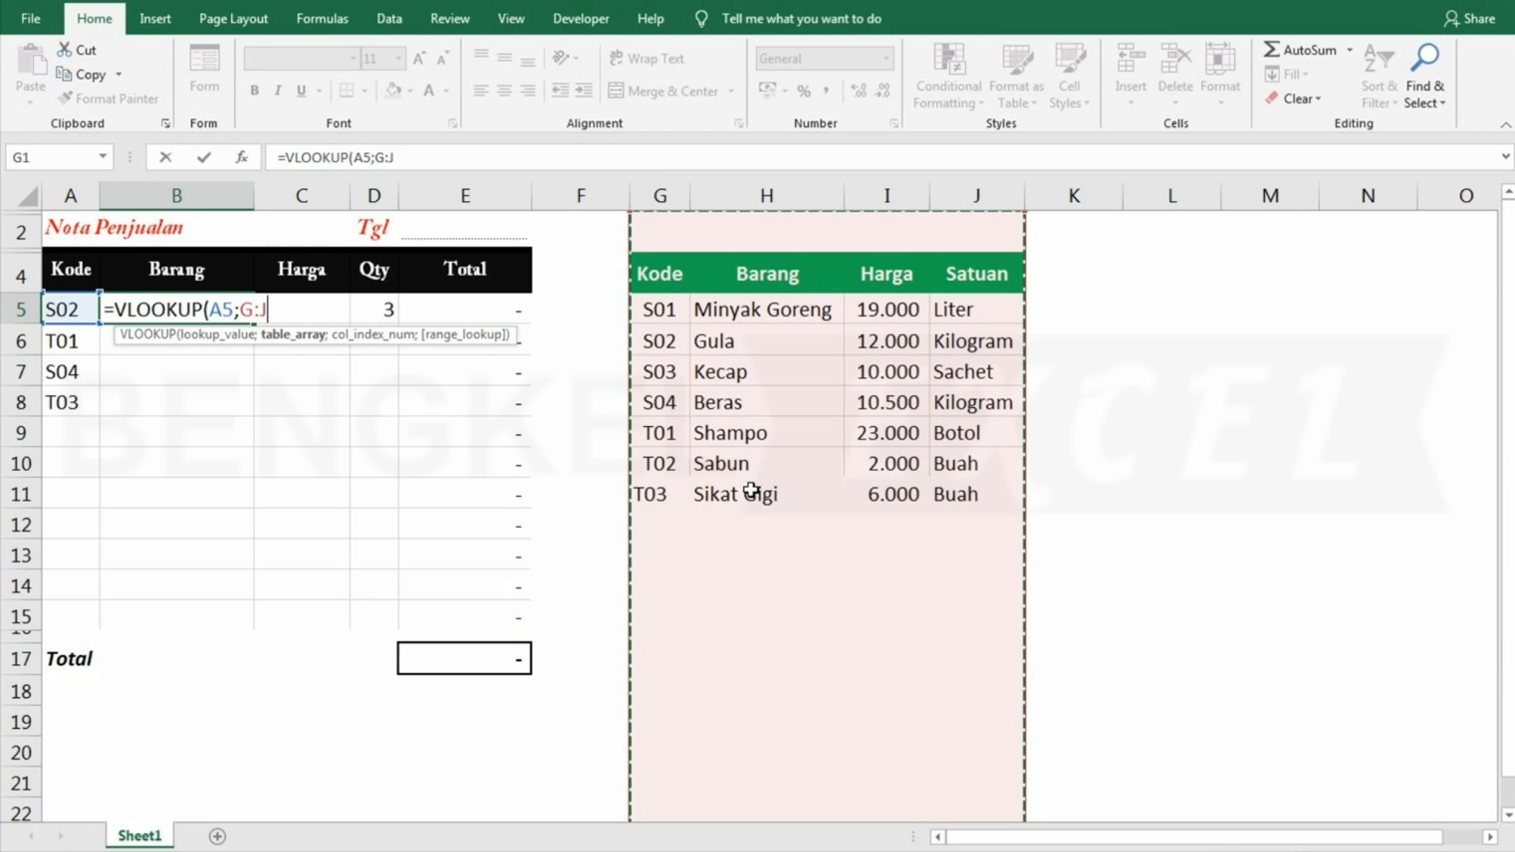
pyautogui.press('F4')
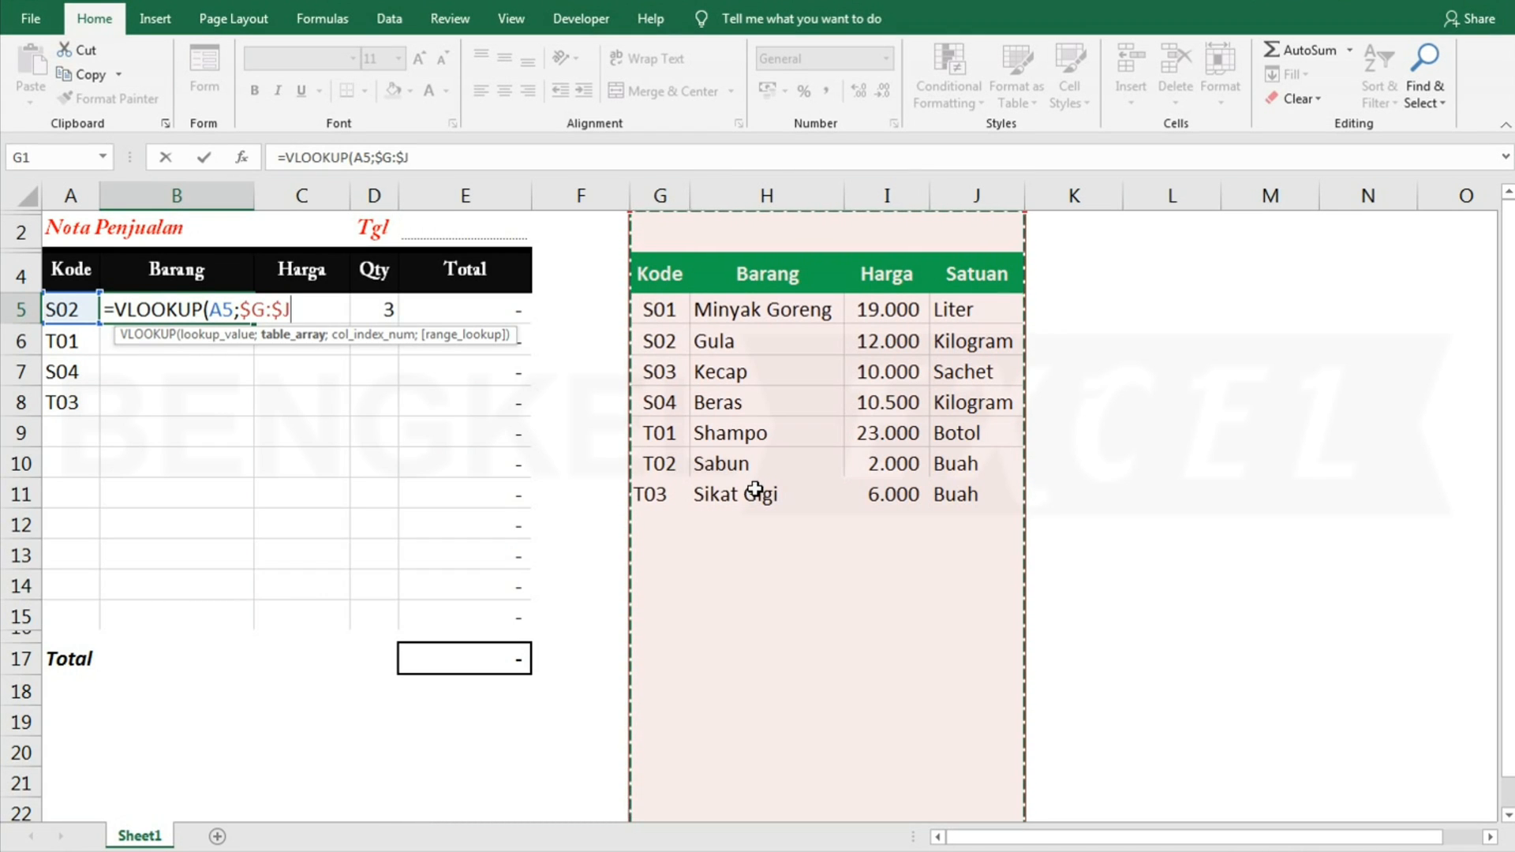
pyautogui.write(';')
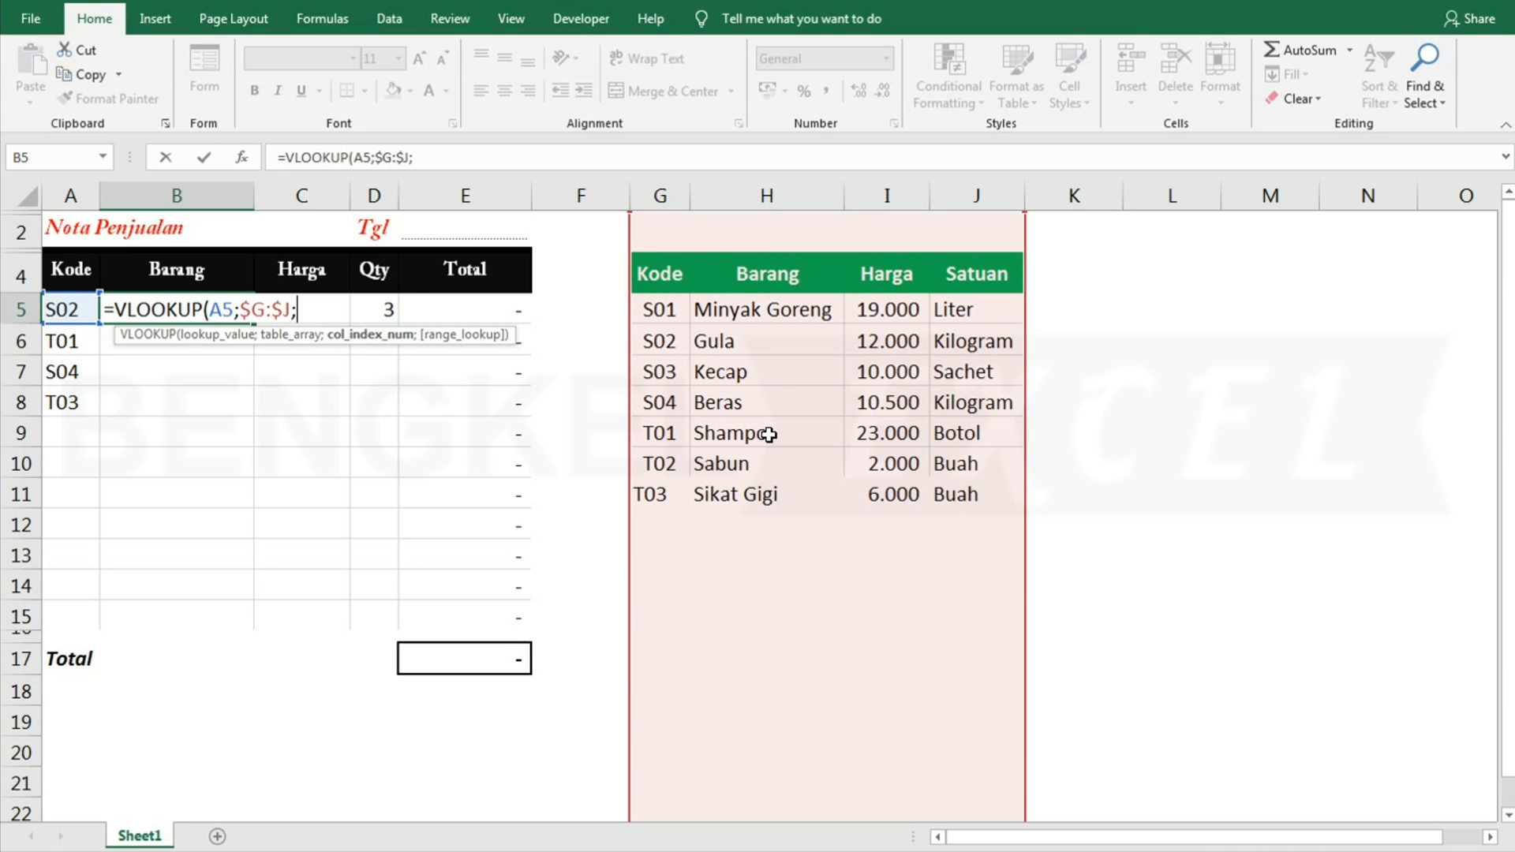
pyautogui.write('2;FA')
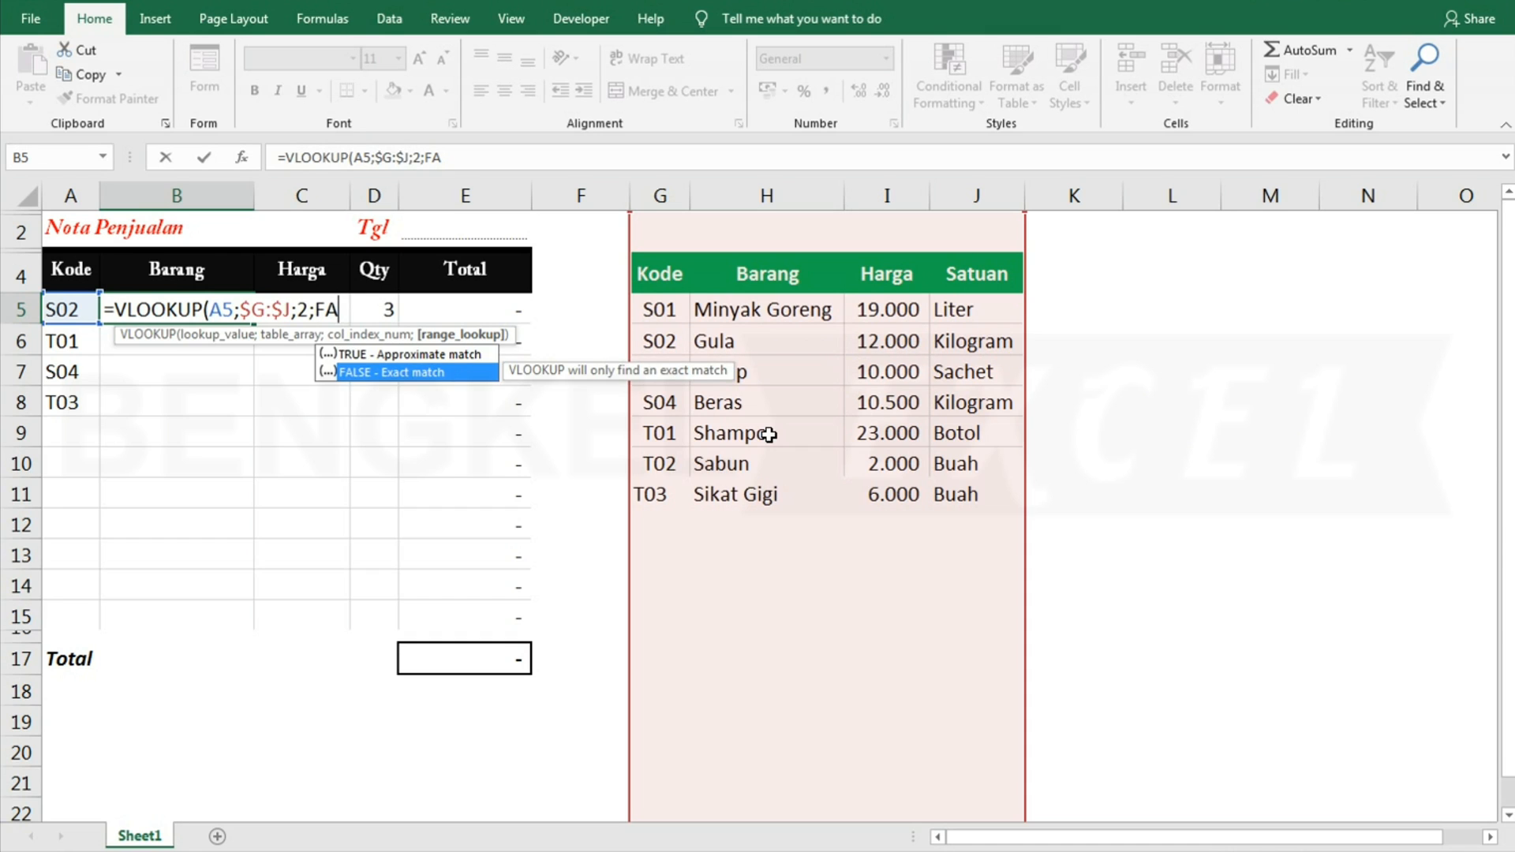
pyautogui.press('Tab')
pyautogui.write(')')
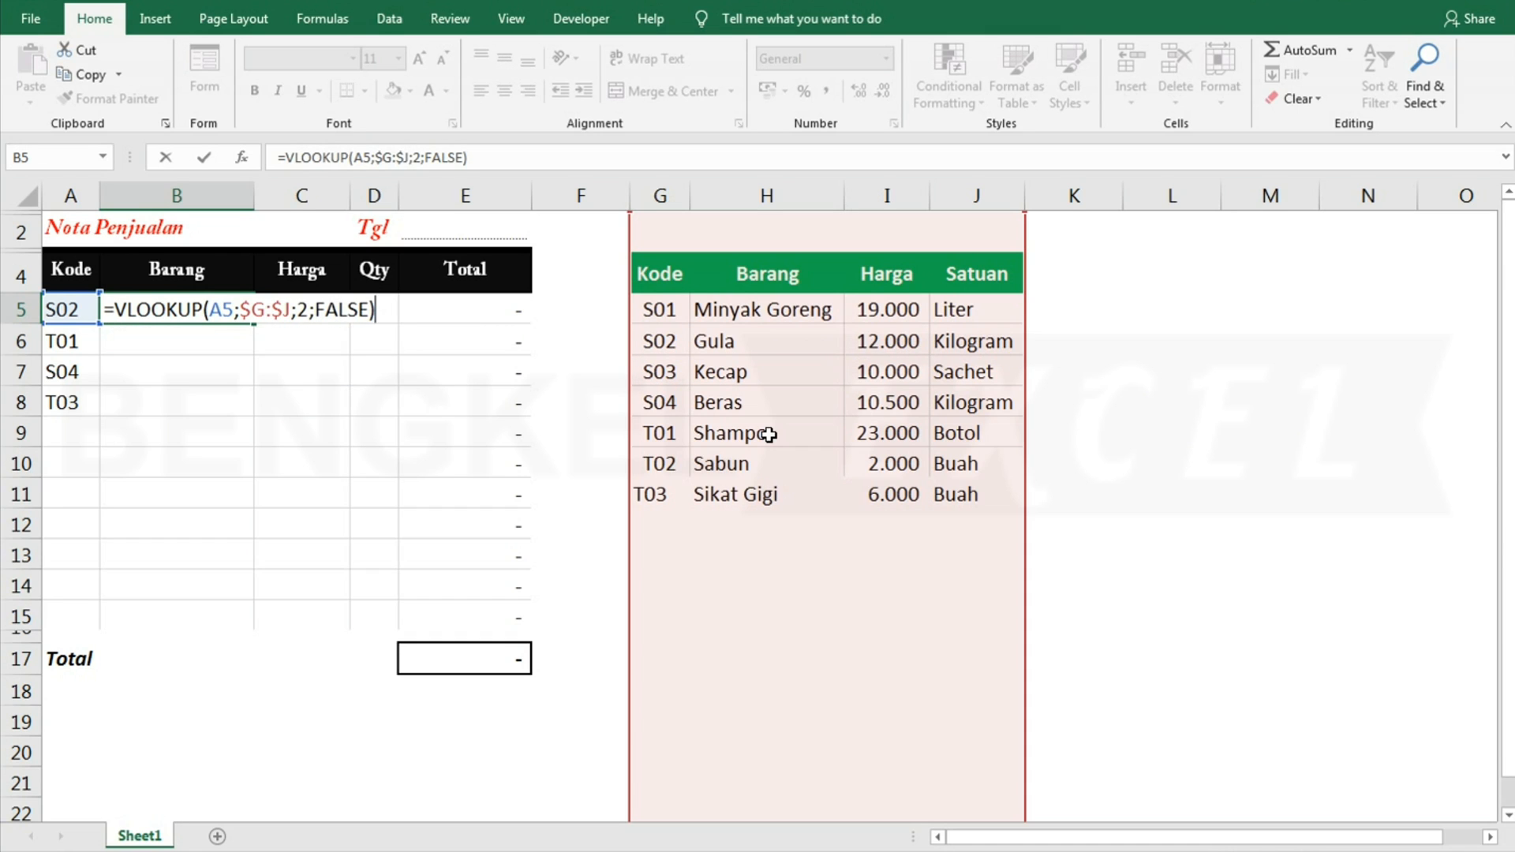
pyautogui.press('Return')
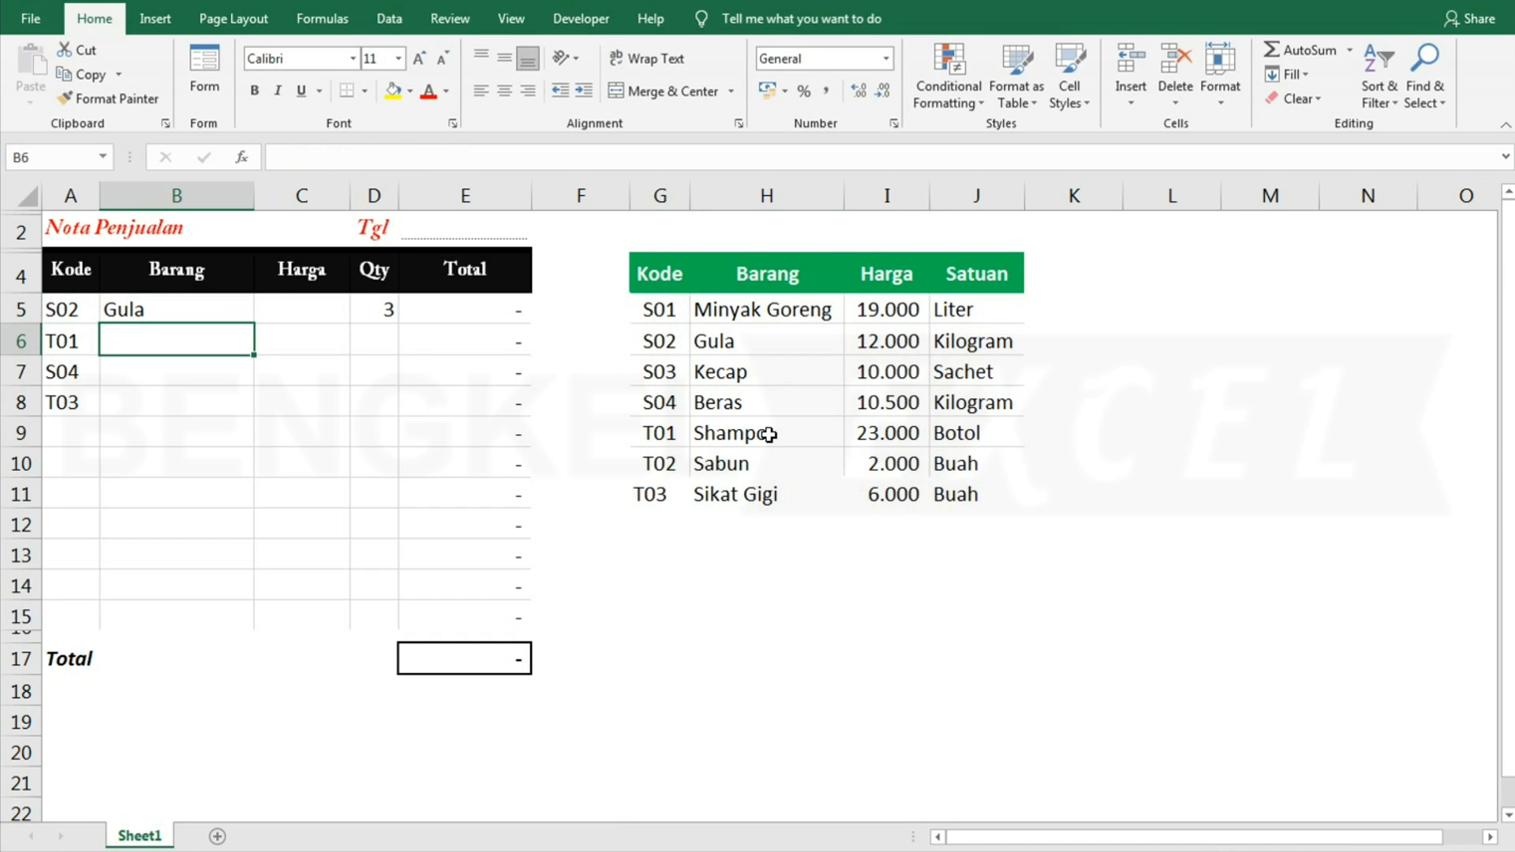
# - Fill the whole-column item name lookup from B5 down to B15
pyautogui.click(207, 306)
pyautogui.moveTo(253, 325); pyautogui.dragTo(253, 629)
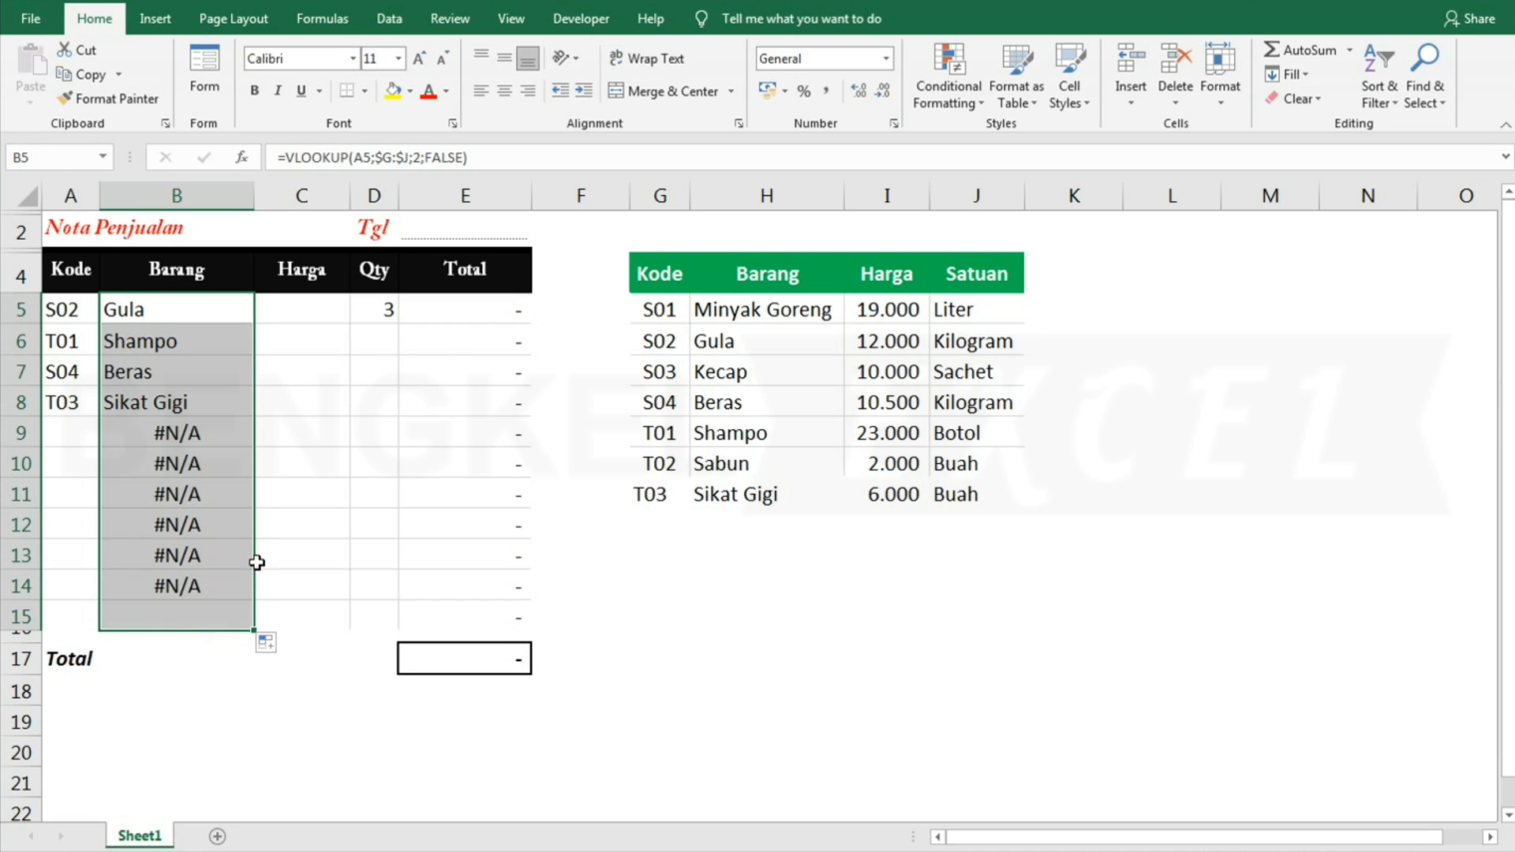
pyautogui.click(179, 434)
pyautogui.click(82, 427)
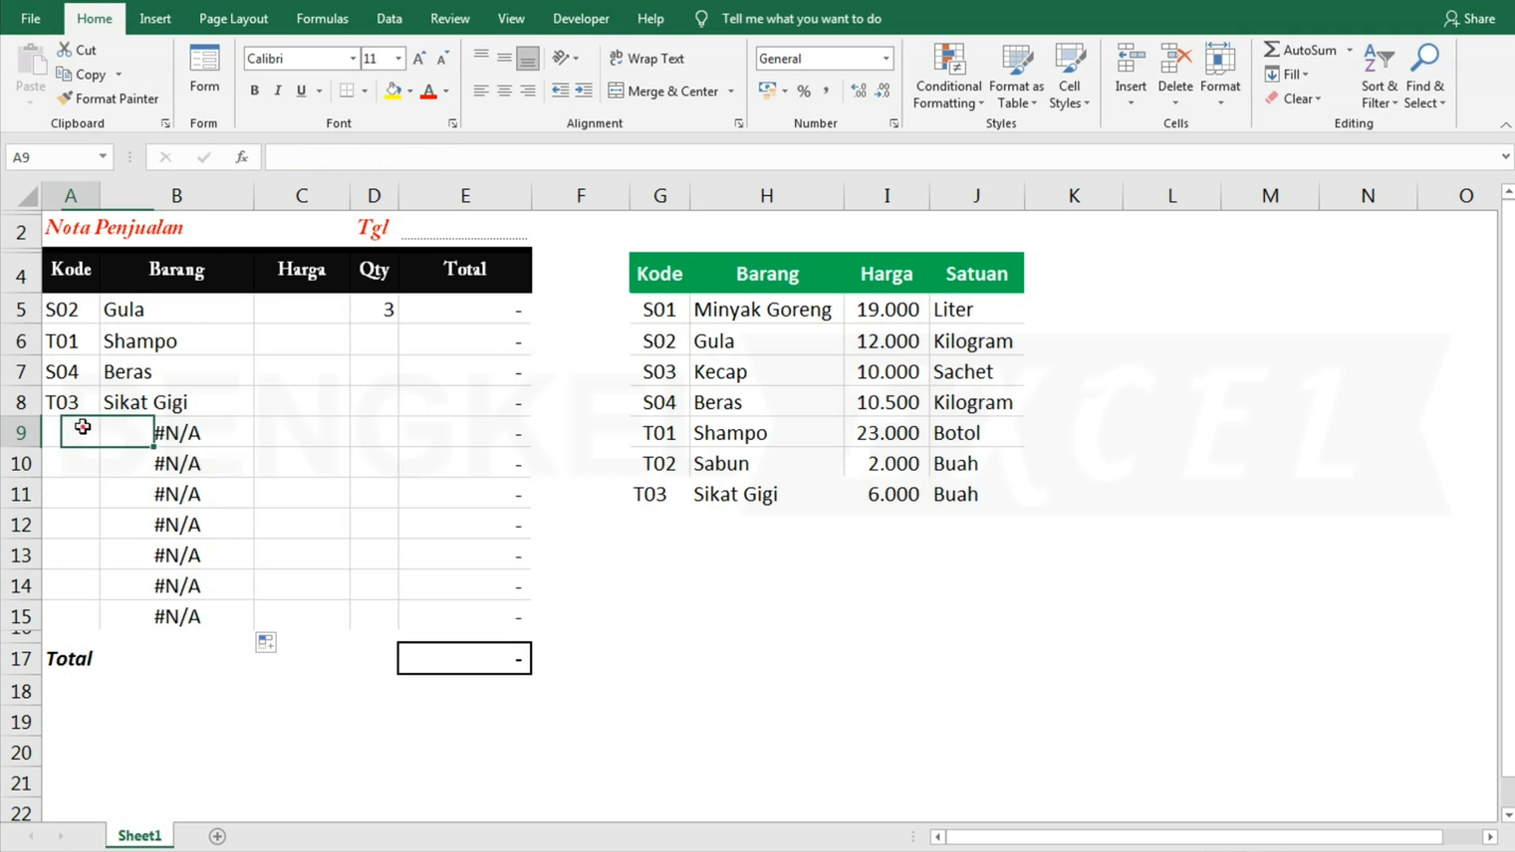
# - Add an item row in G12:J12 with code T04, name Pasta Gigi, price 10000 and unit Buah
pyautogui.click(666, 524)
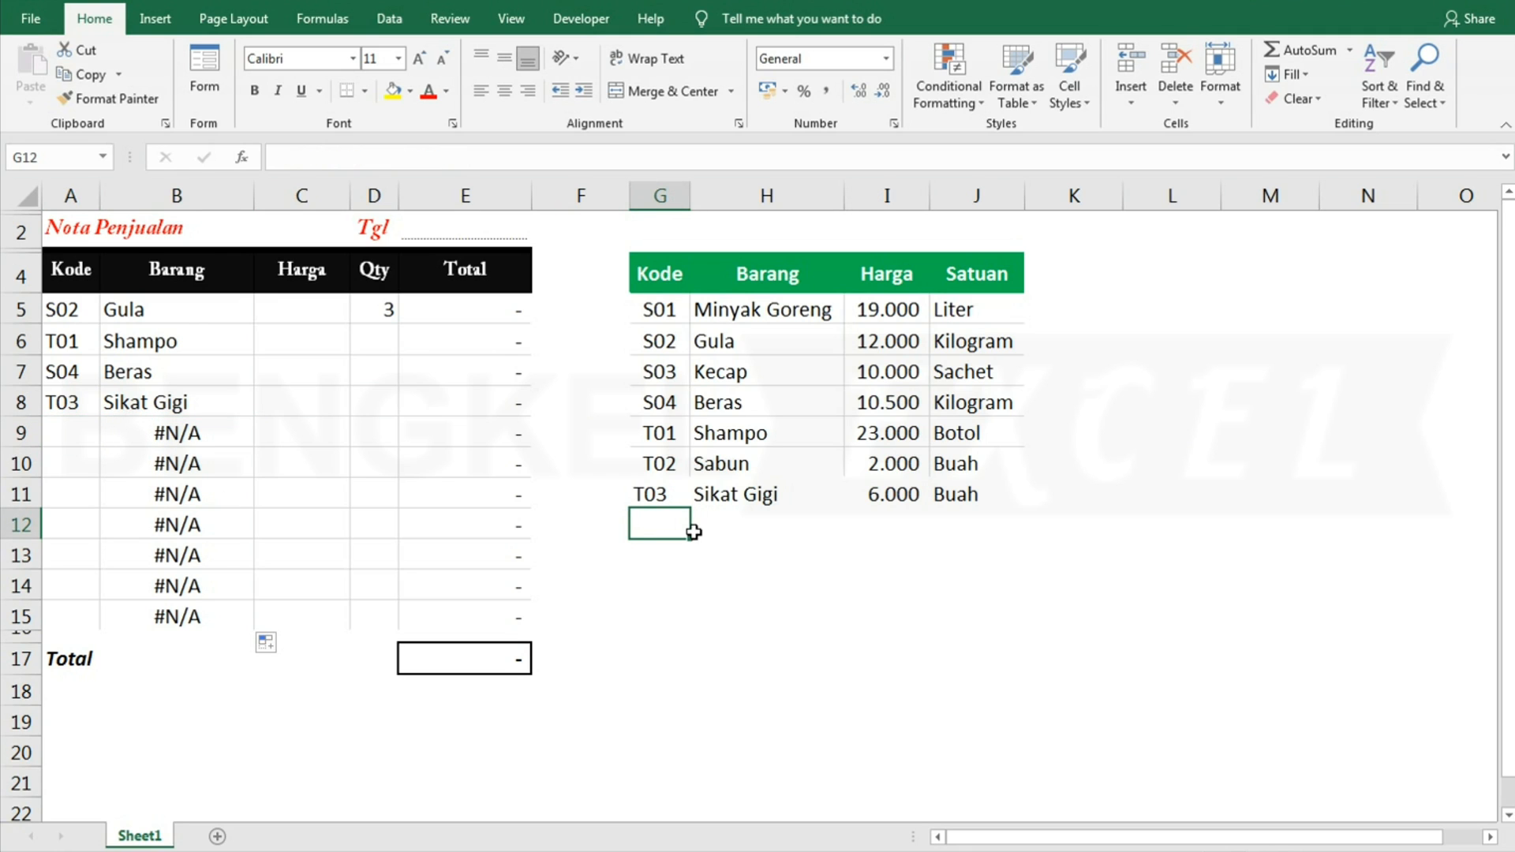
pyautogui.write('T04')
pyautogui.press('Tab')
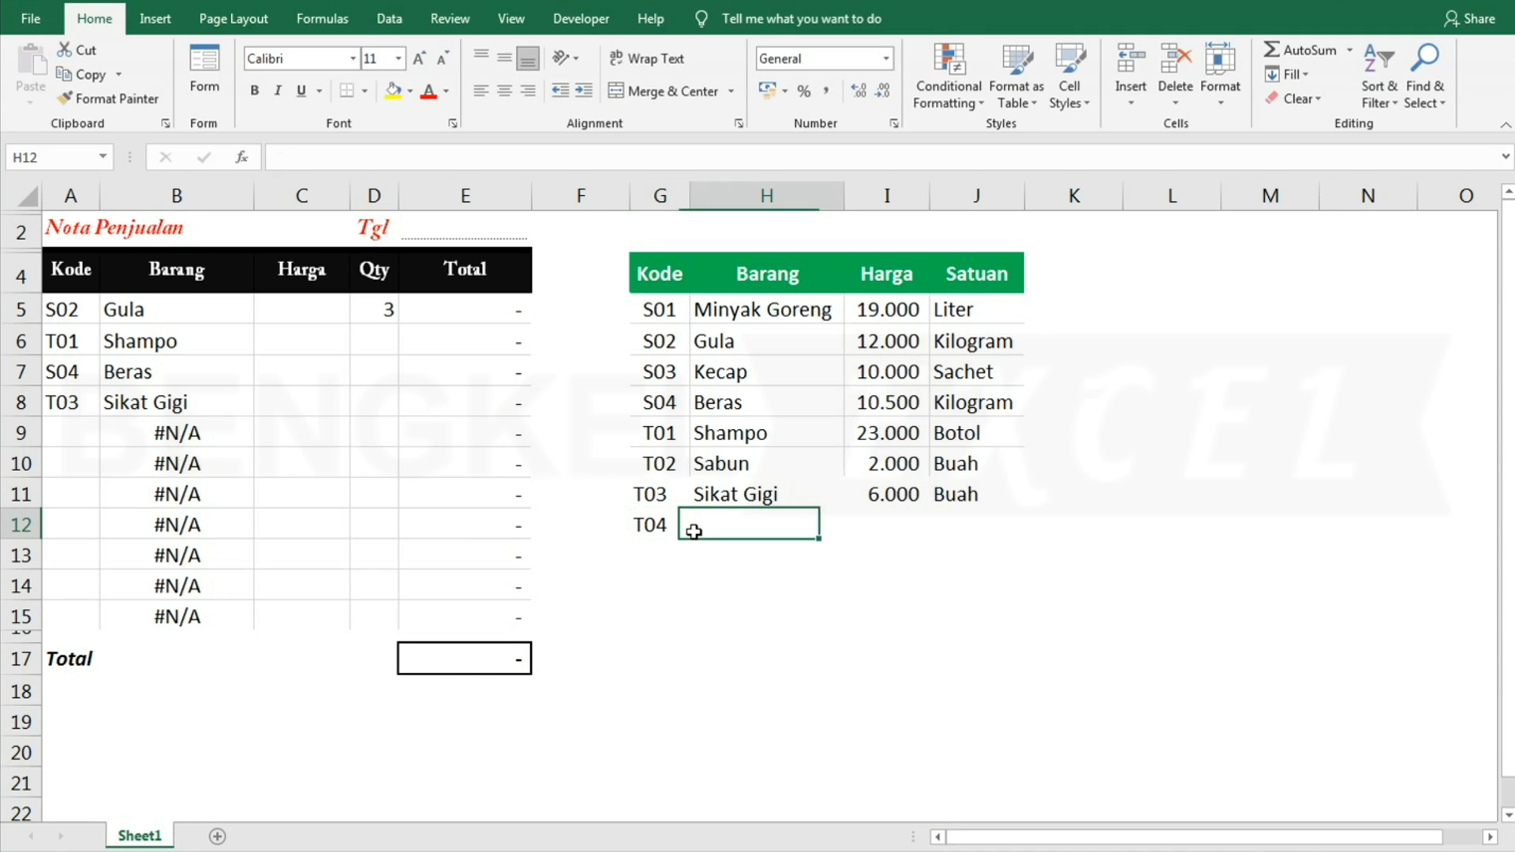
pyautogui.write('Pa')
pyautogui.press('BackSpace')
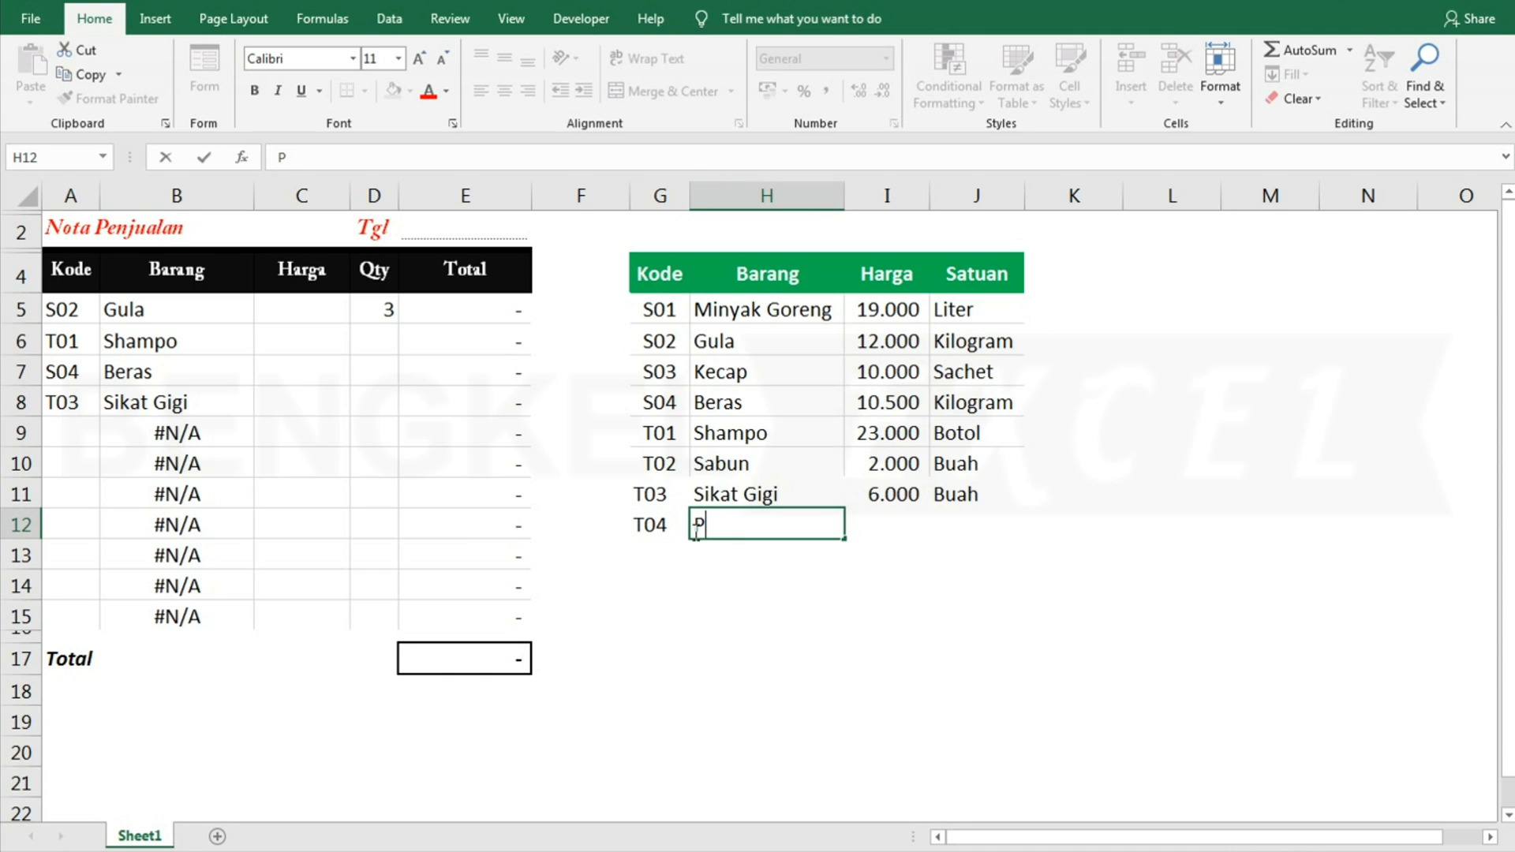
pyautogui.write('asta Gigi')
pyautogui.press('Tab')
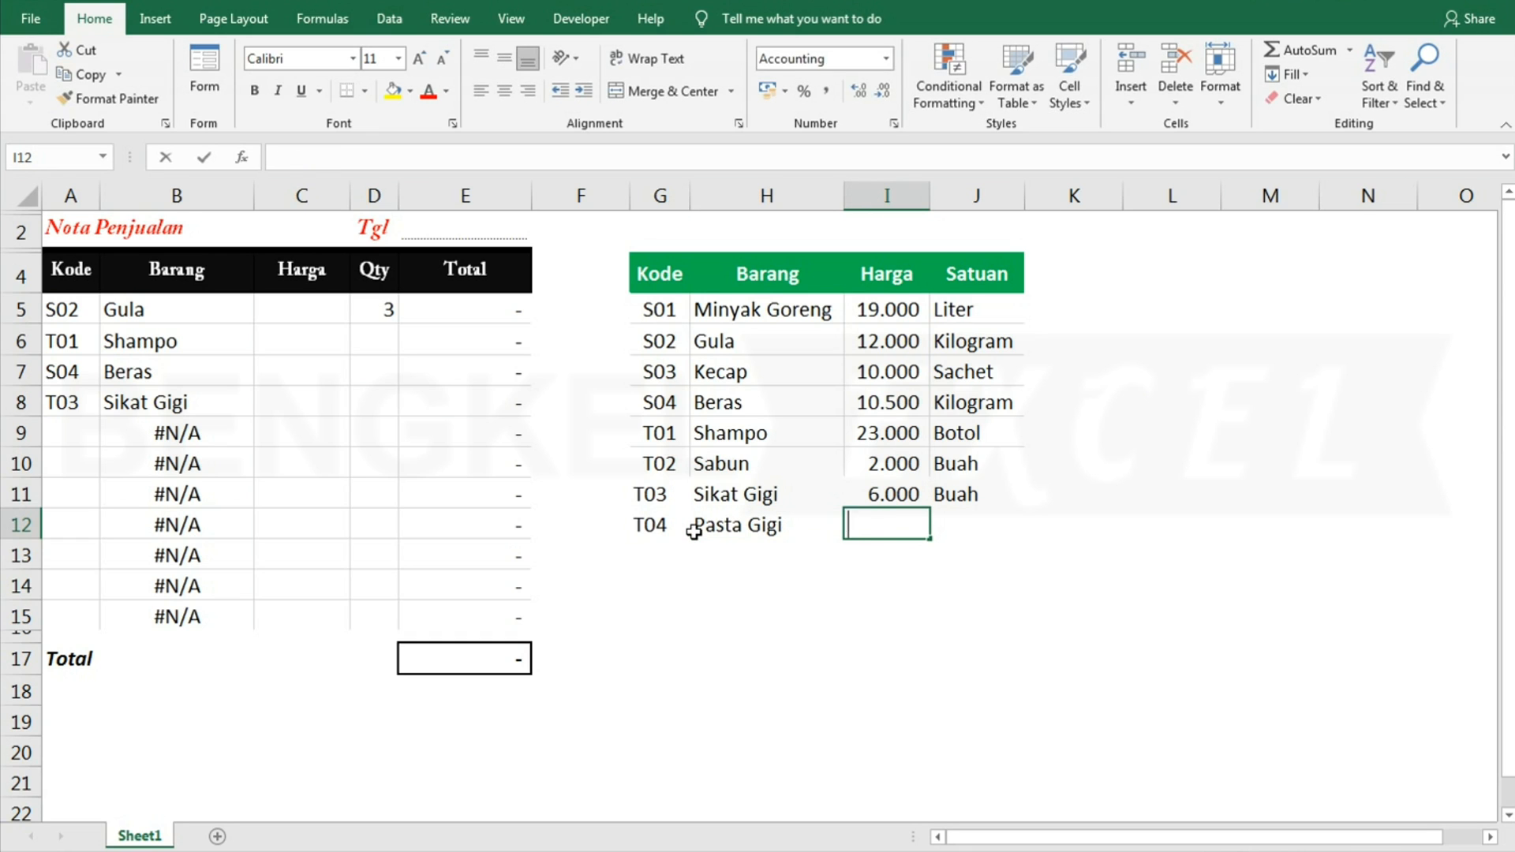
pyautogui.write('10000')
pyautogui.press('Tab')
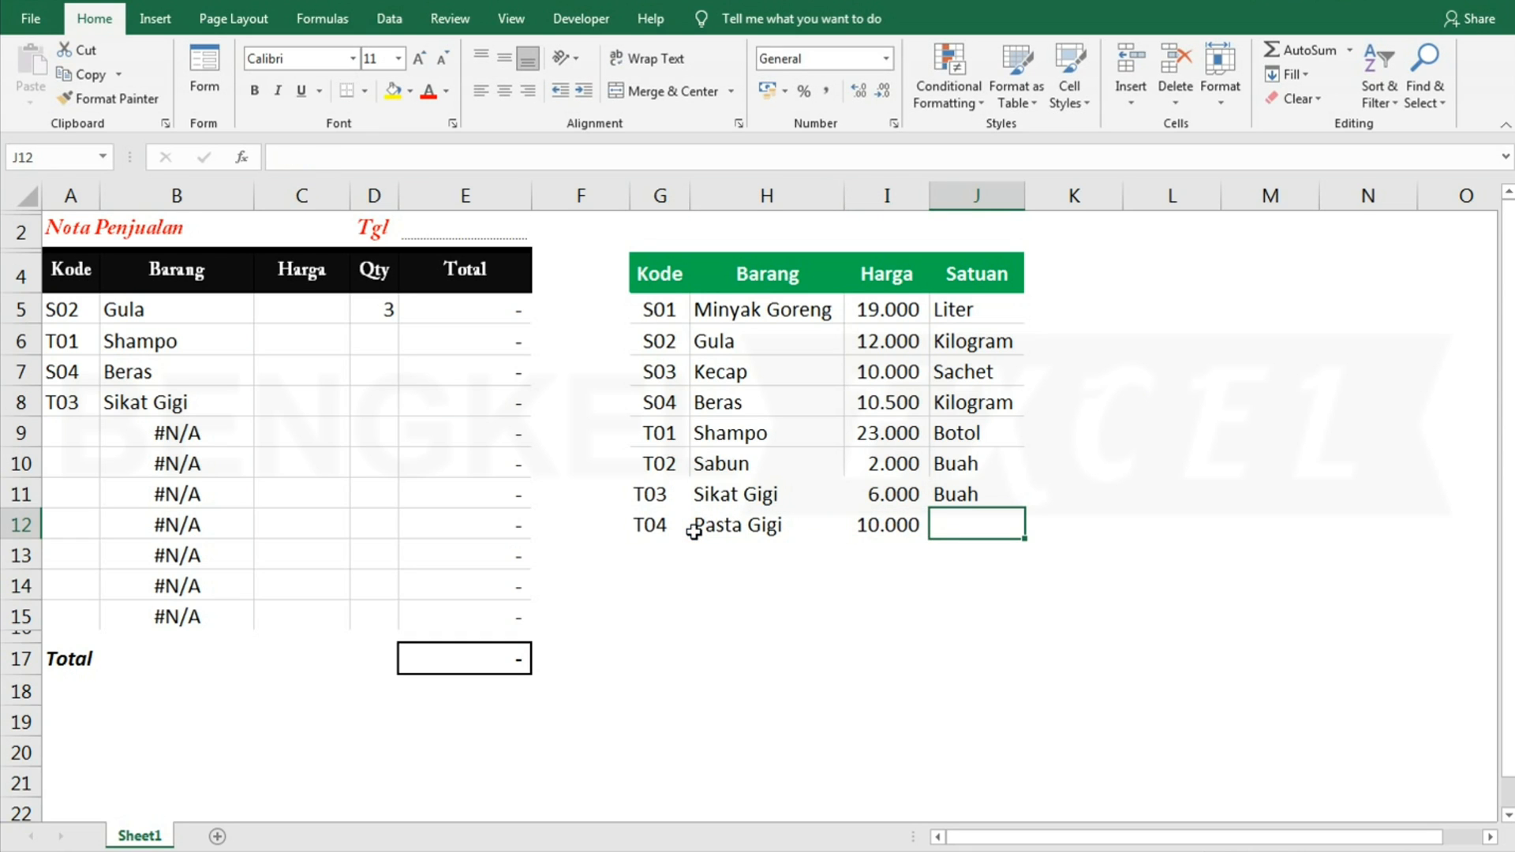
pyautogui.write('Buah')
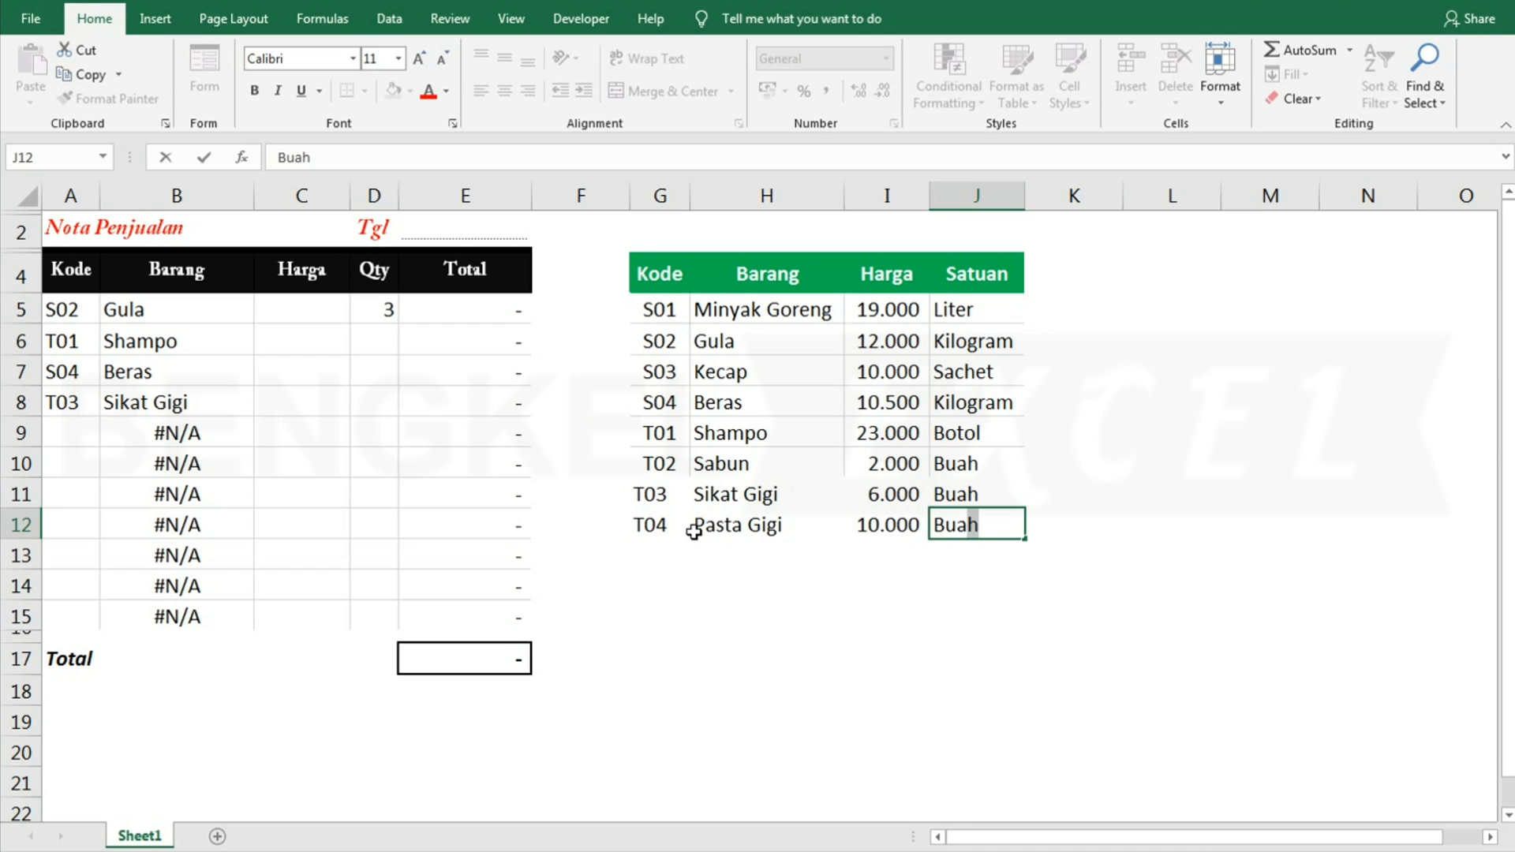
pyautogui.press('Return')
# - Enter the item code T04 in A9 of the sales note and check its name lookup in B9
pyautogui.click(69, 432)
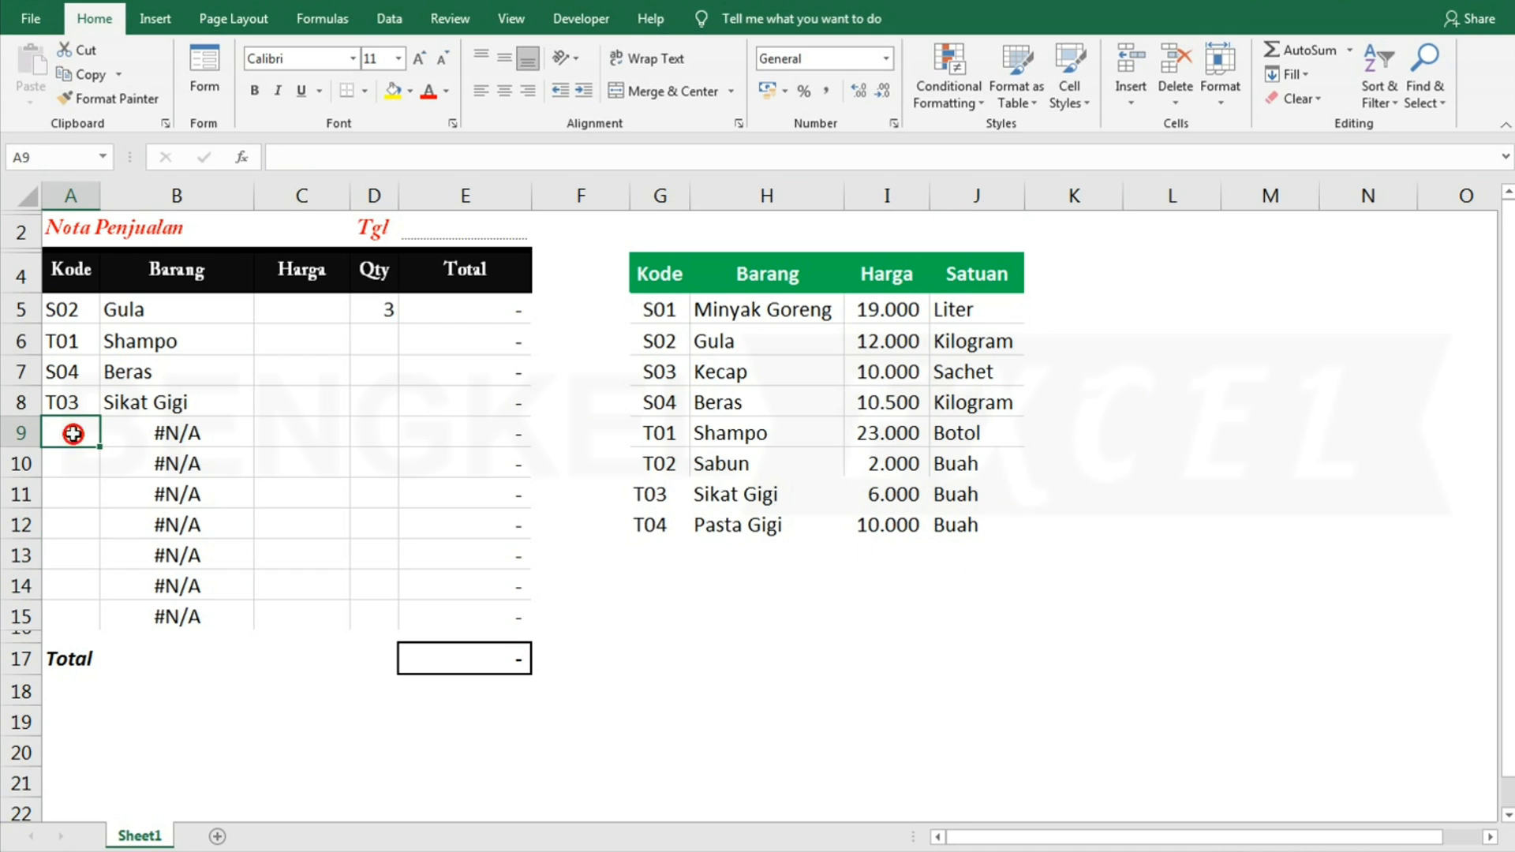
pyautogui.write('T04')
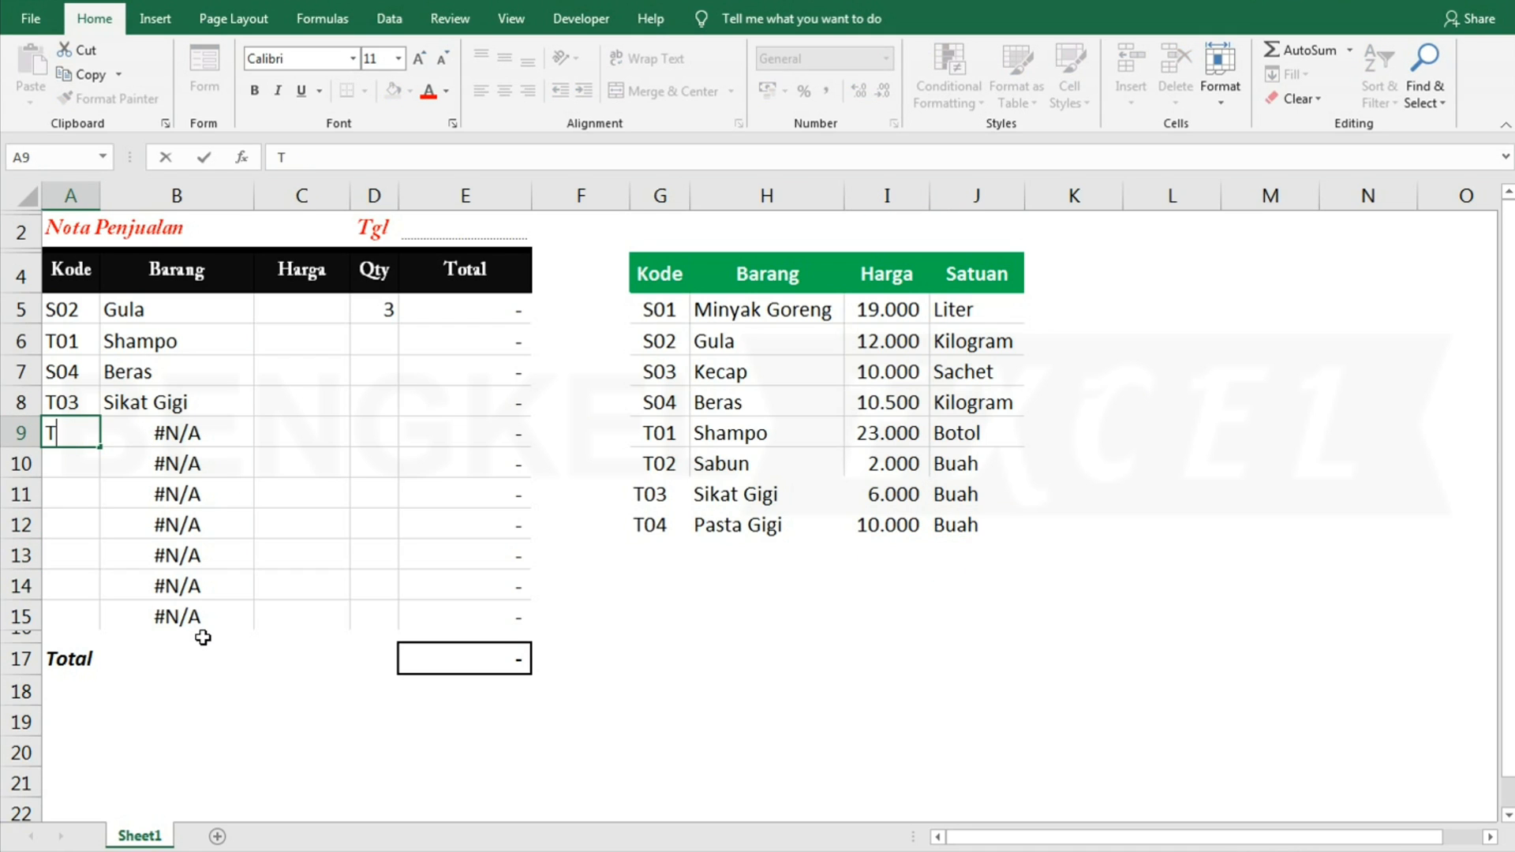
pyautogui.press('Return')
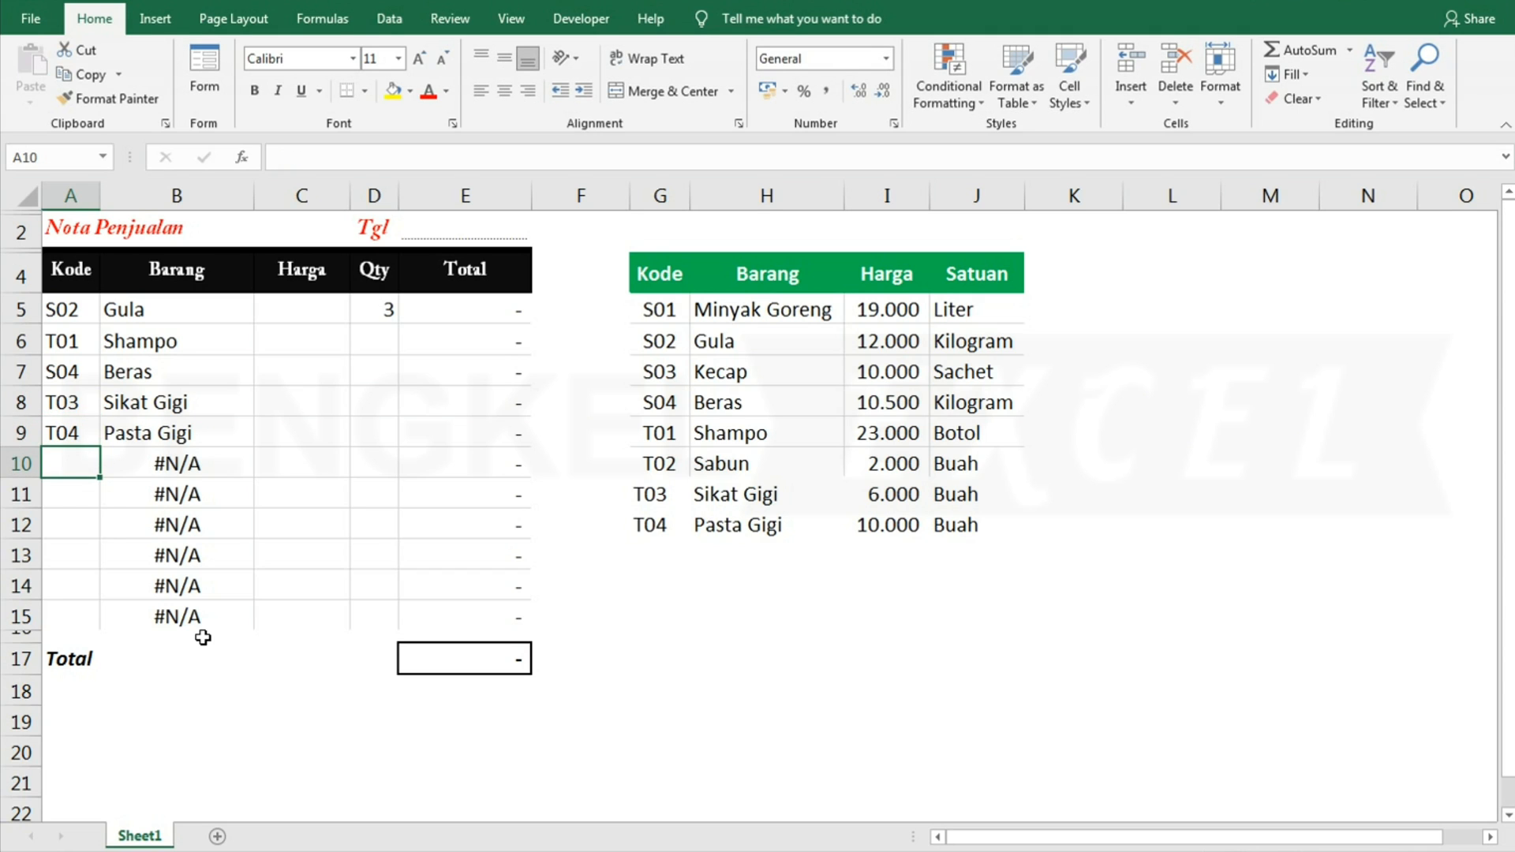
pyautogui.click(107, 433)
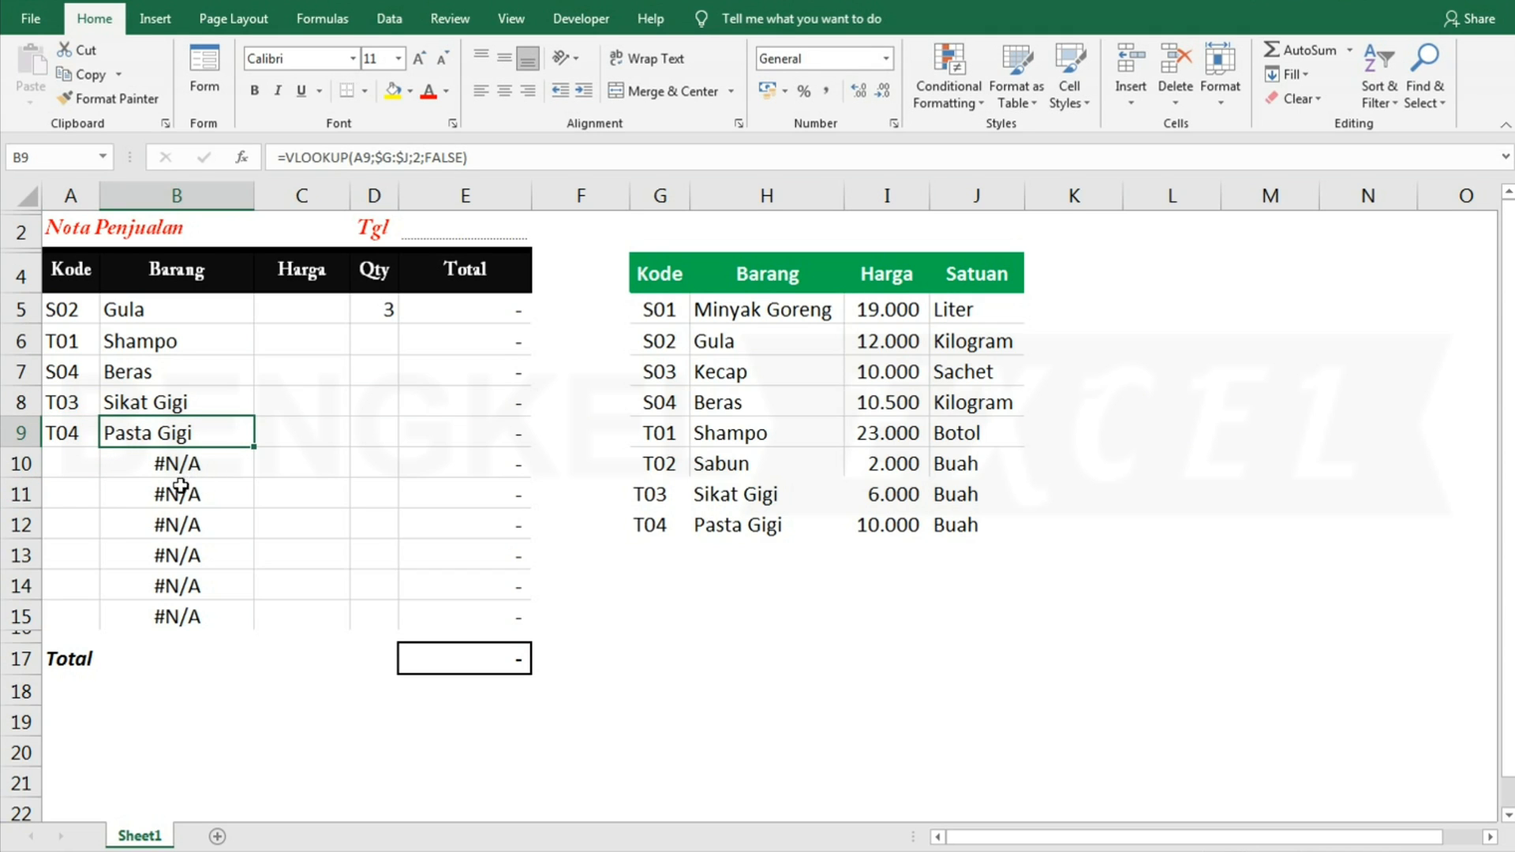
# - Enter =VLOOKUP(A5;$G:$J;3;FALSE) in C5 to look up the item price in the whole columns G to J
pyautogui.click(289, 308)
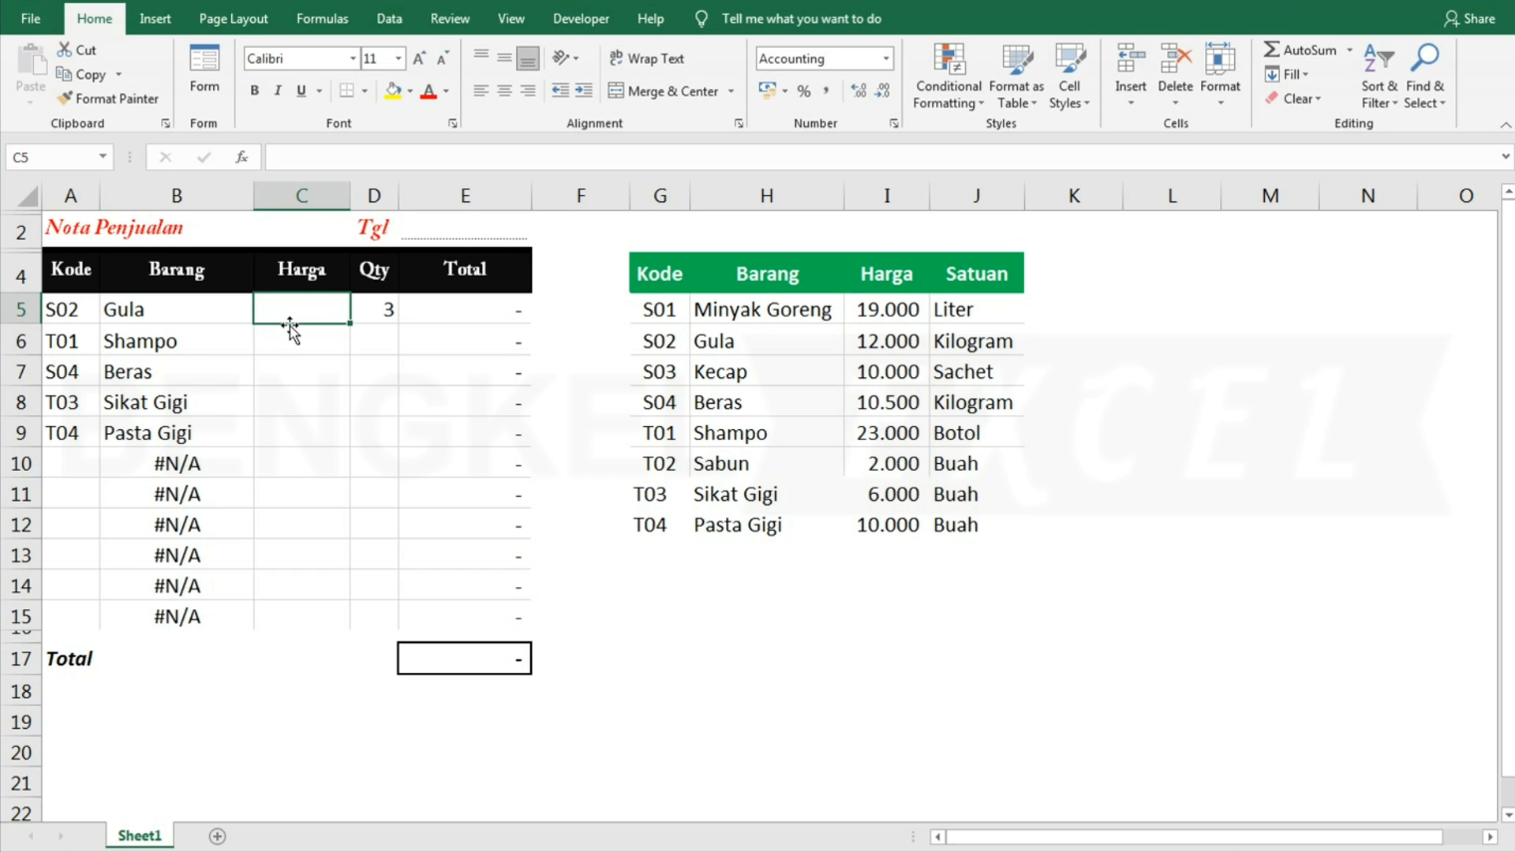
pyautogui.write('=VLO')
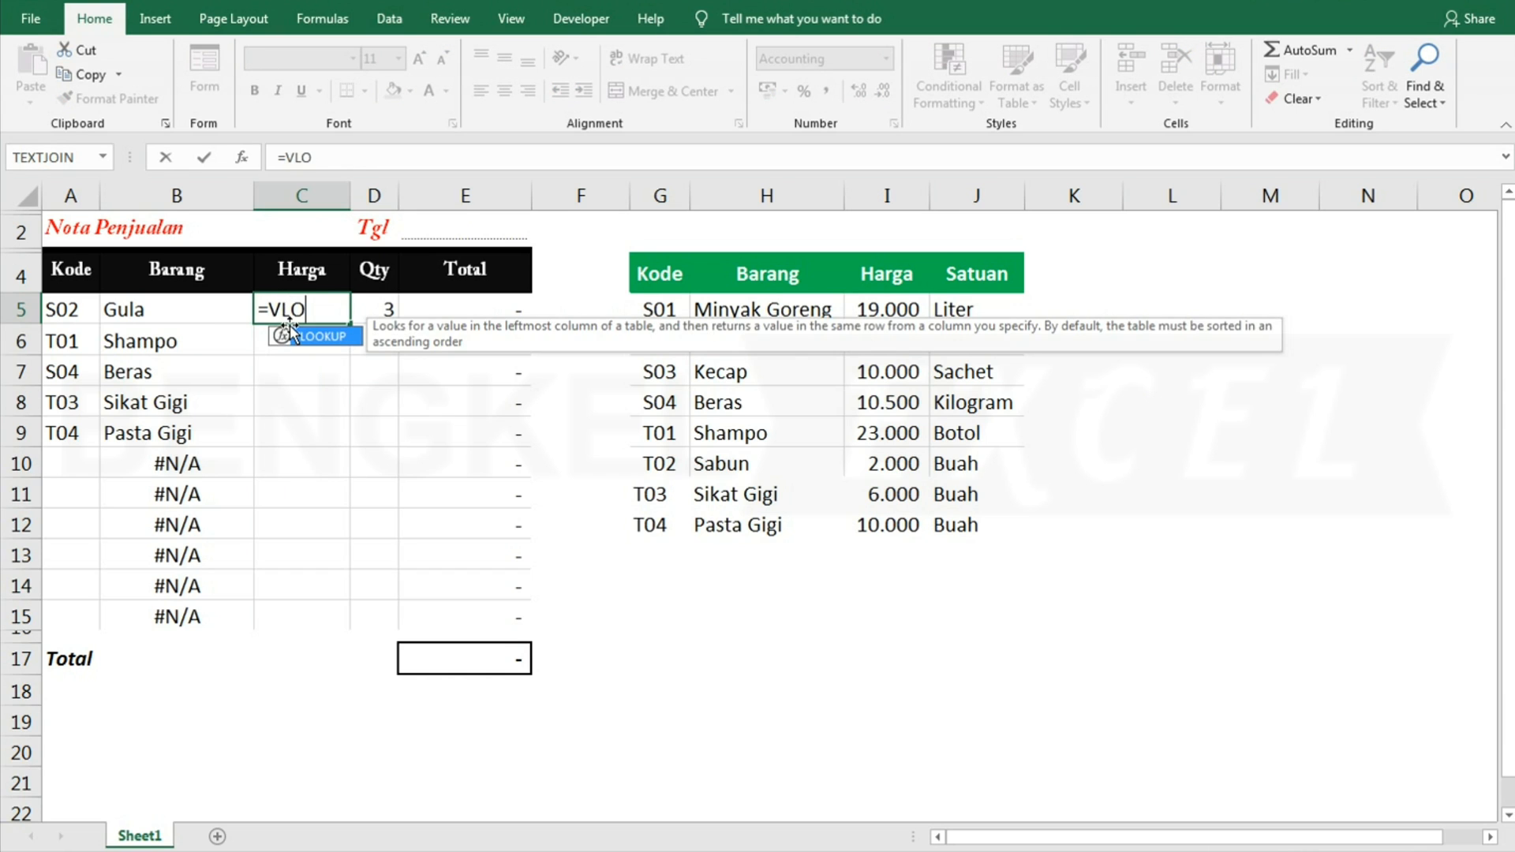
pyautogui.press('Tab')
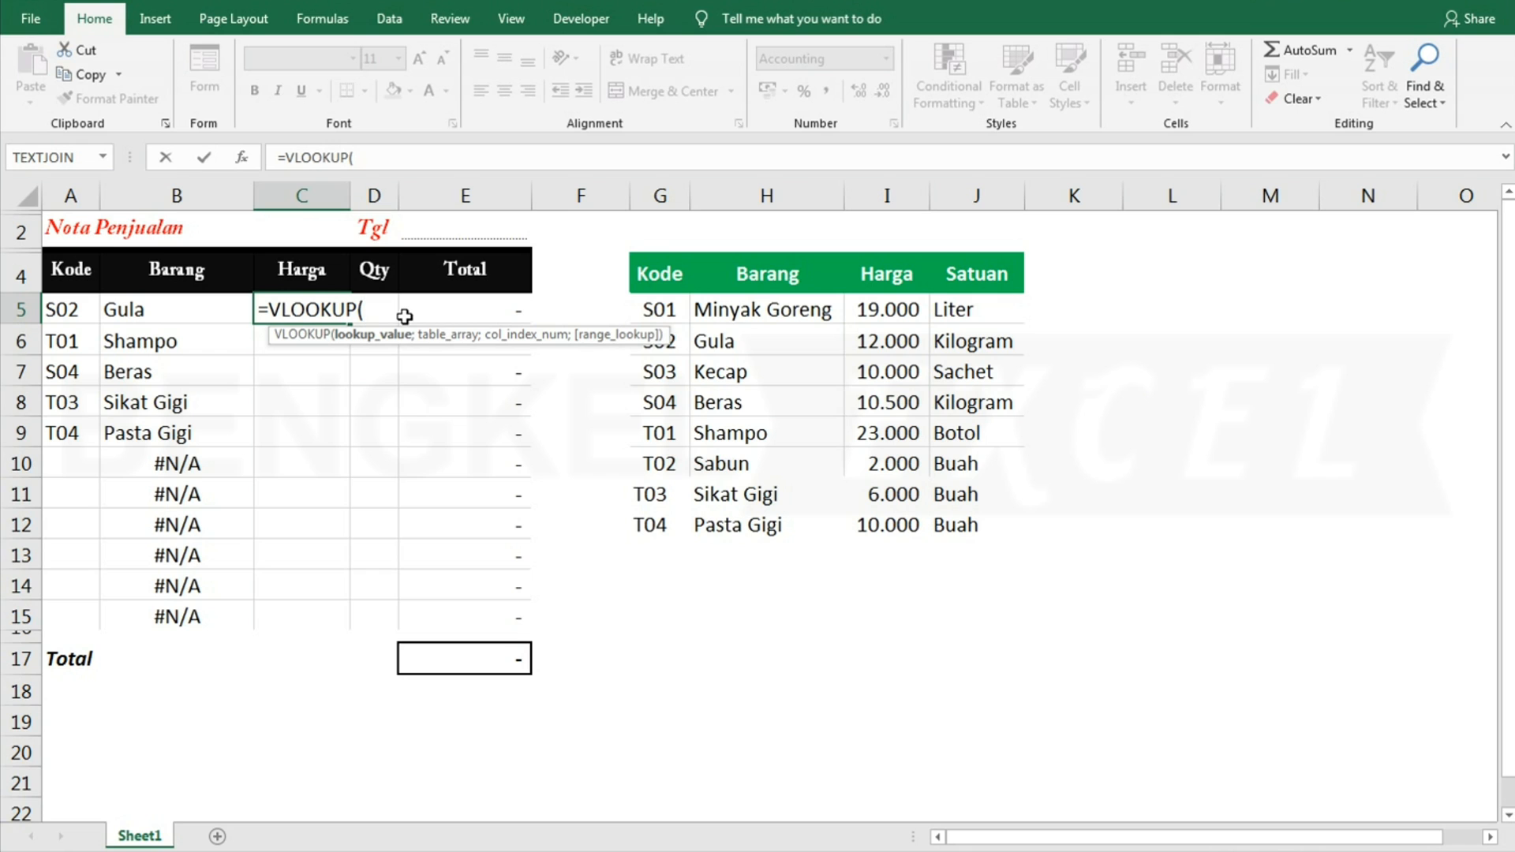
pyautogui.click(54, 314)
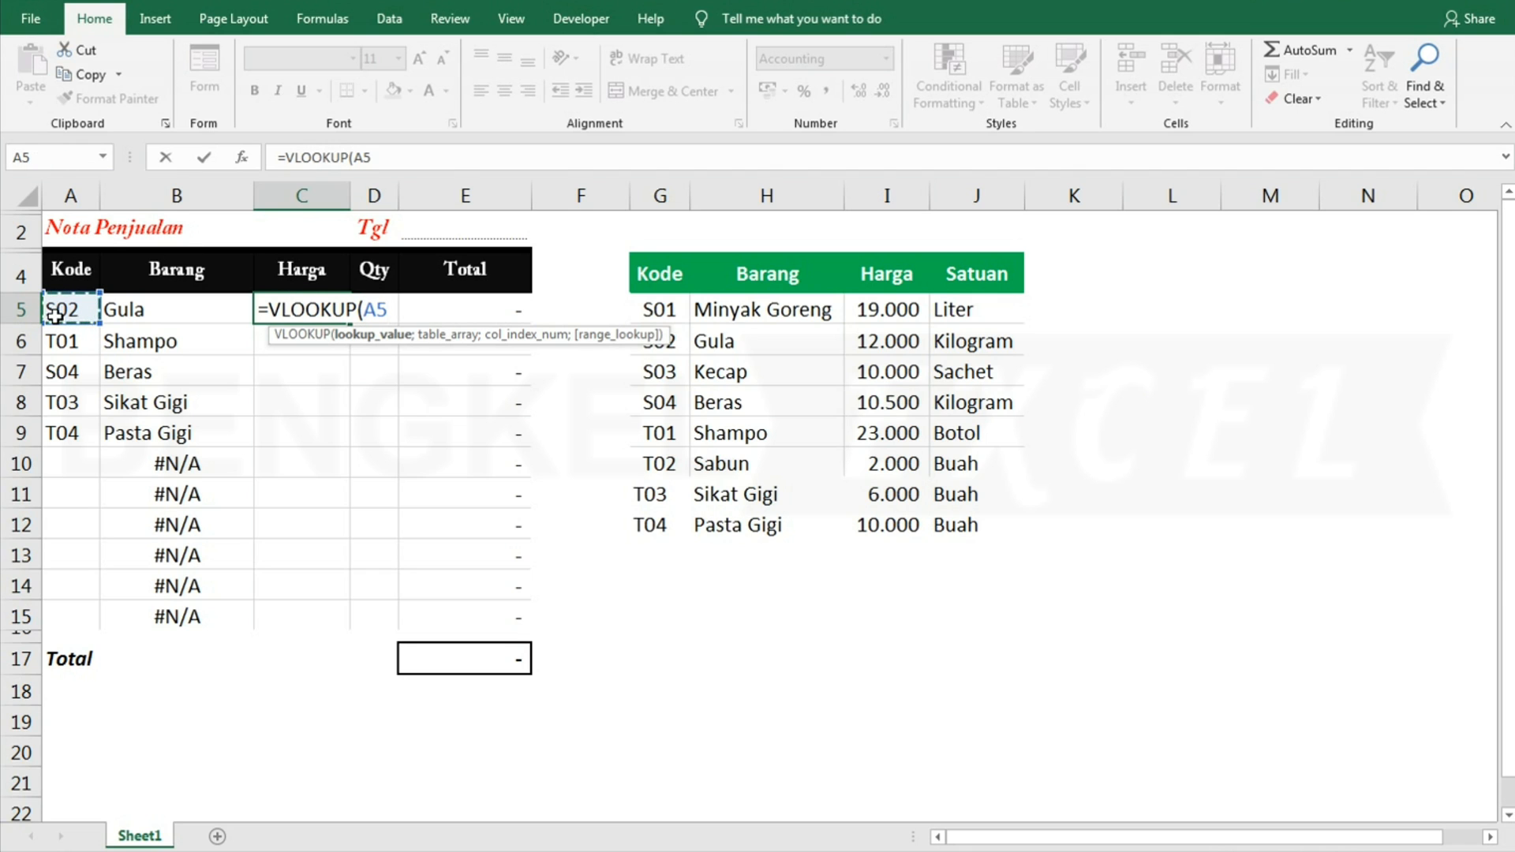
pyautogui.write(';')
pyautogui.click(685, 196)
pyautogui.moveTo(690, 197); pyautogui.dragTo(957, 190)
pyautogui.press('F4')
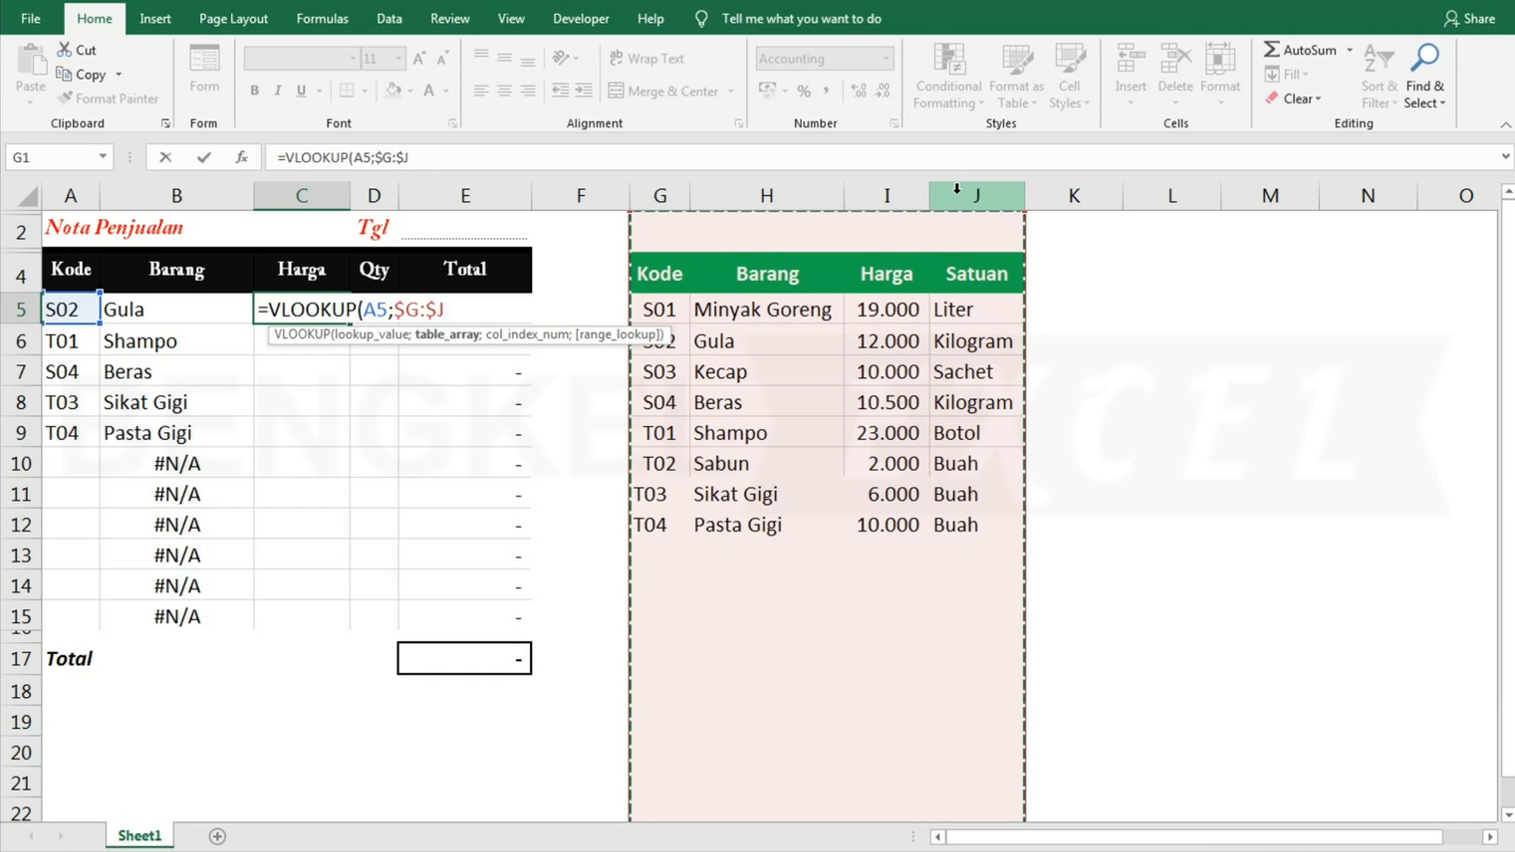
pyautogui.write(';3')
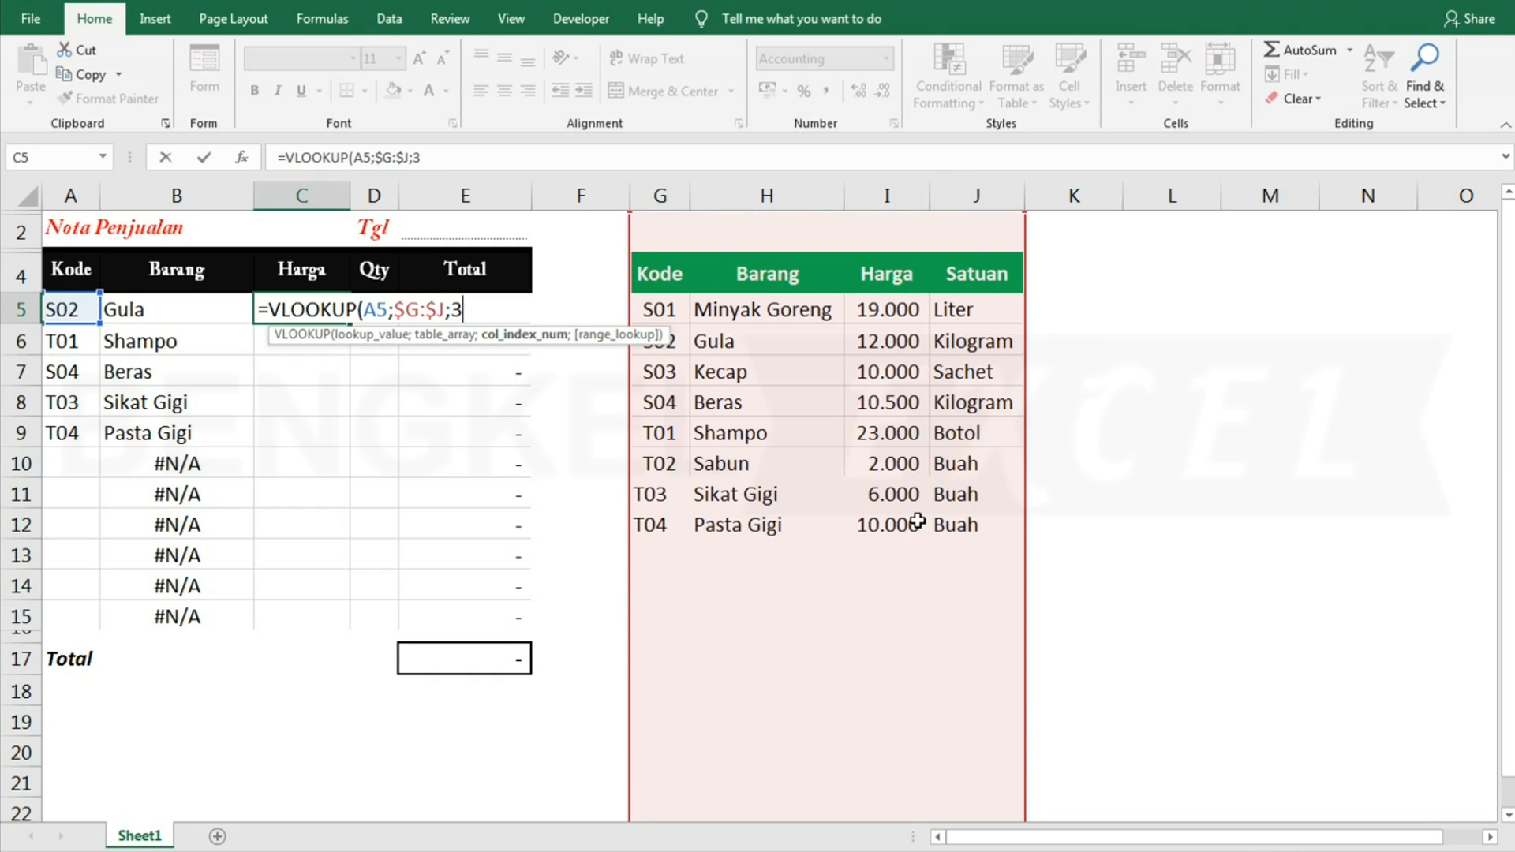
pyautogui.write(';FA')
pyautogui.press('Down')
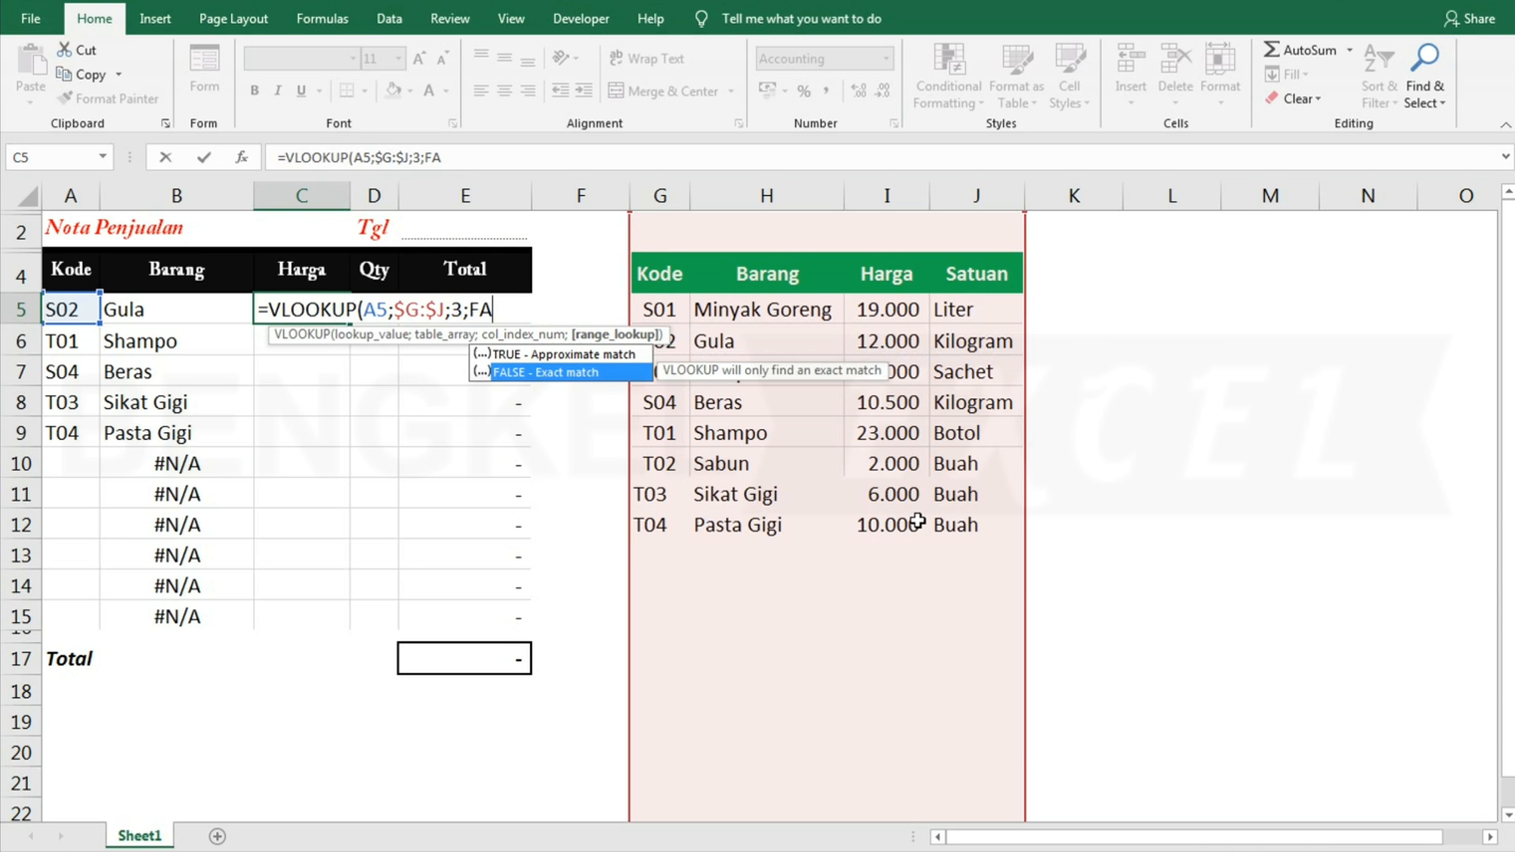
pyautogui.press('Tab')
pyautogui.write(')')
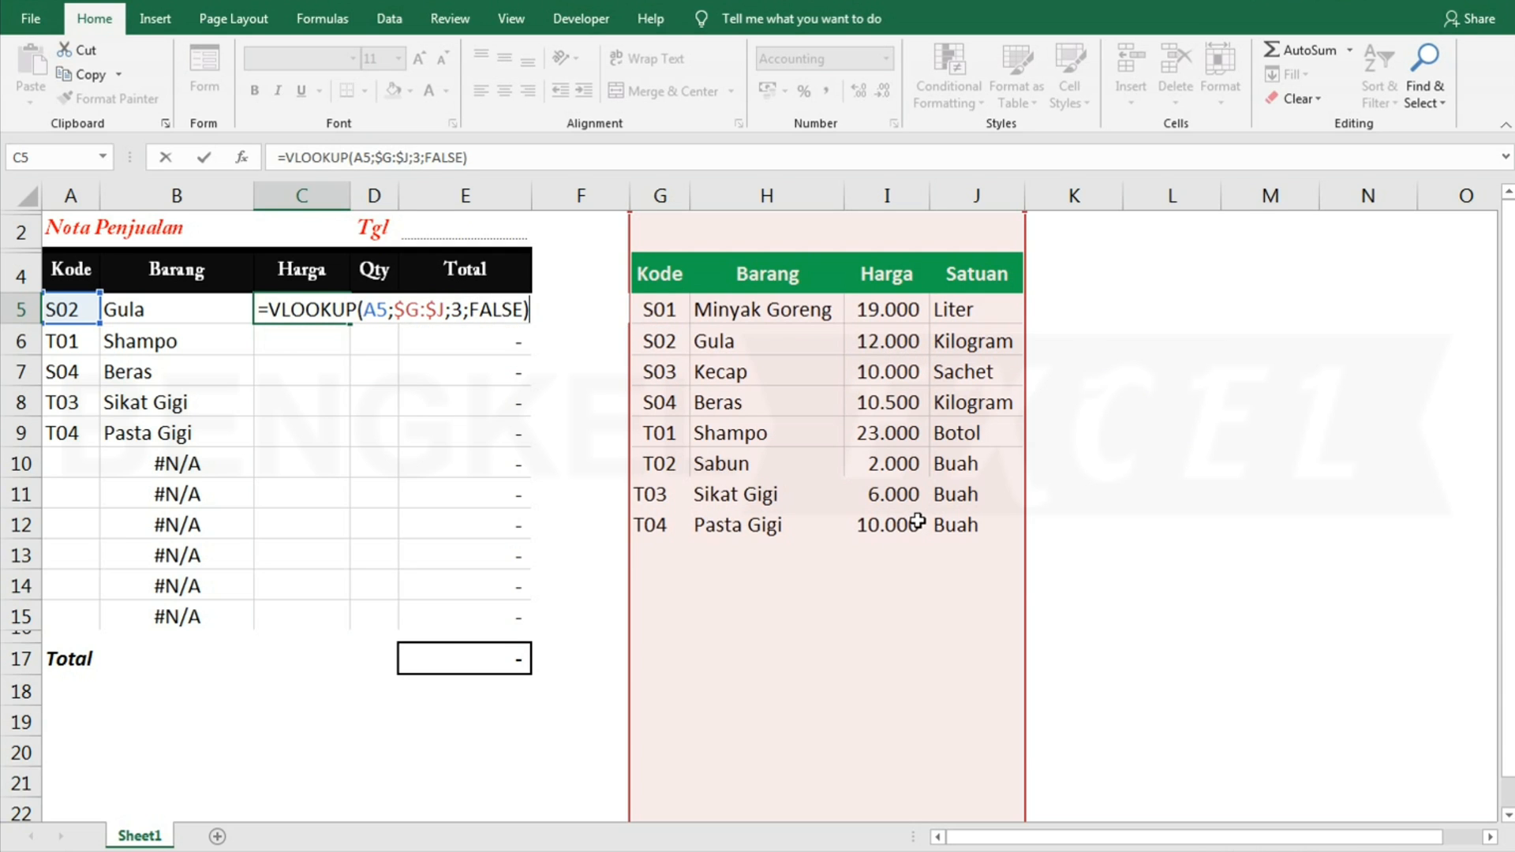
pyautogui.press('Return')
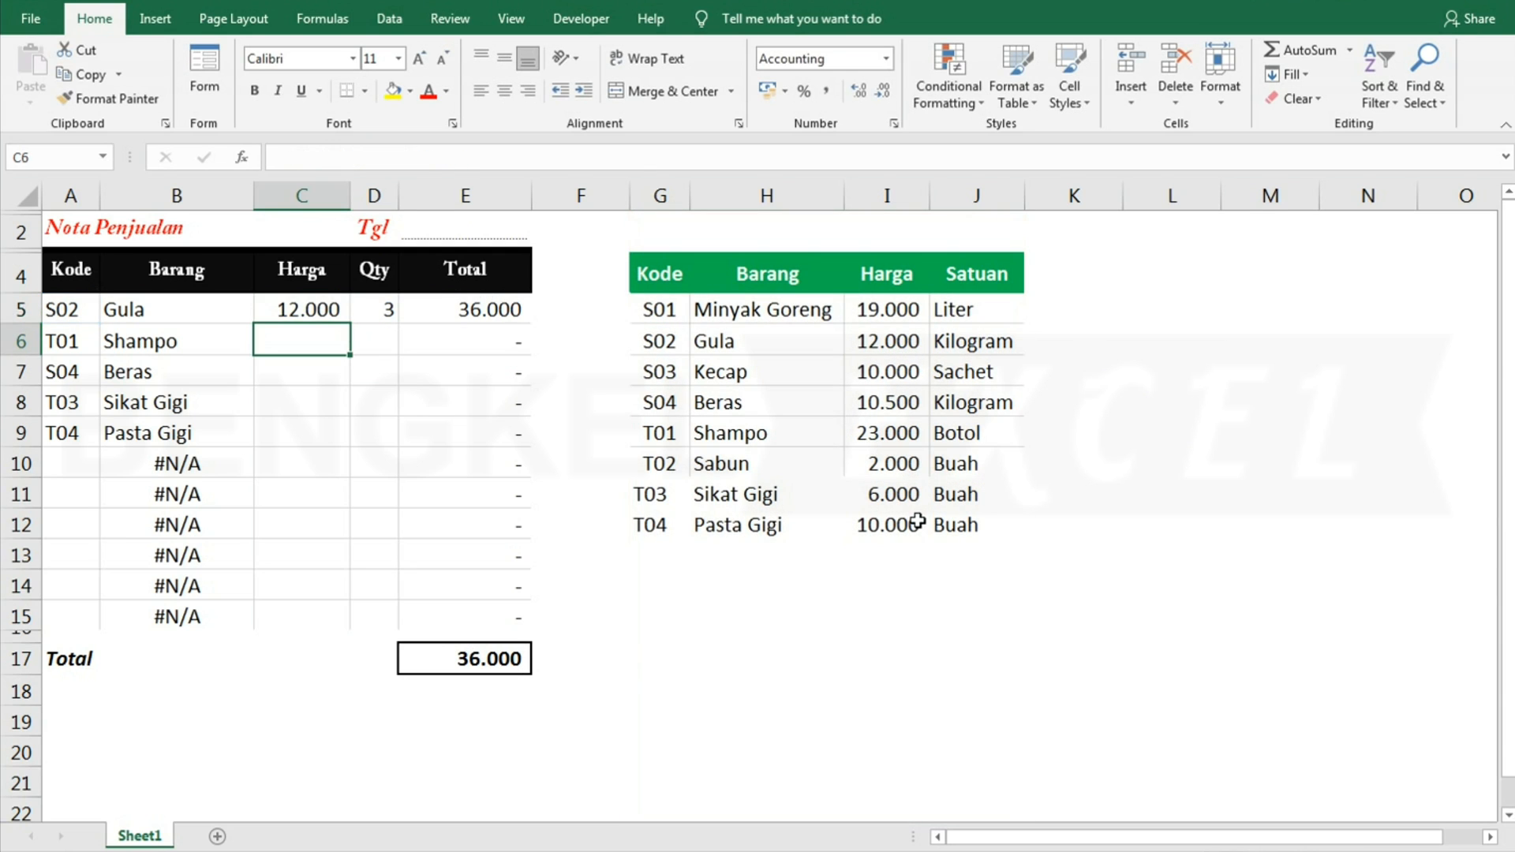
# - Fill the whole-column price lookup from C5 down to C15
pyautogui.click(338, 308)
pyautogui.doubleClick(351, 324)
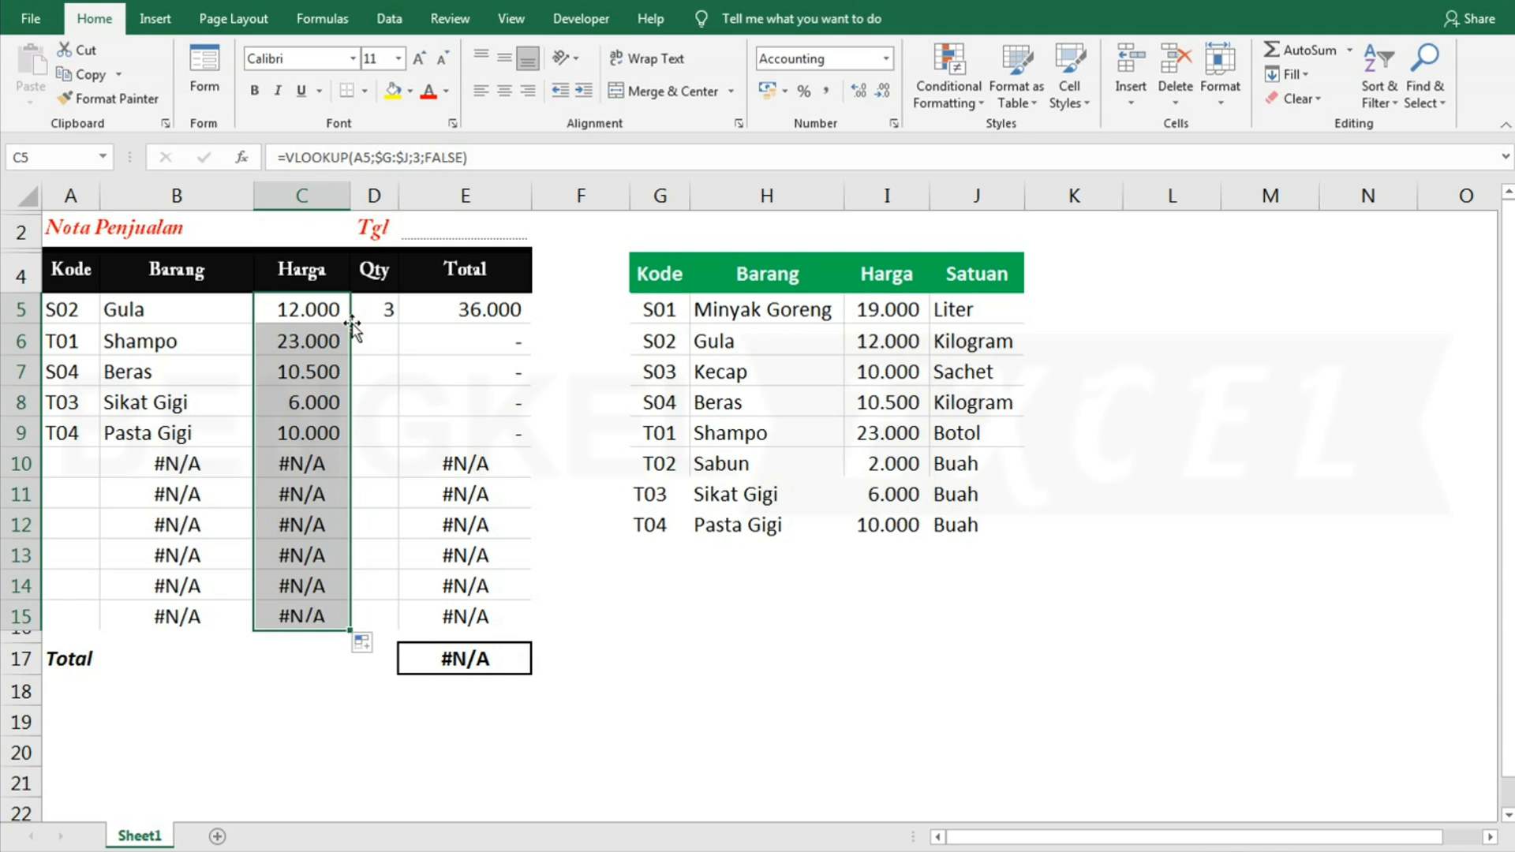
pyautogui.click(300, 517)
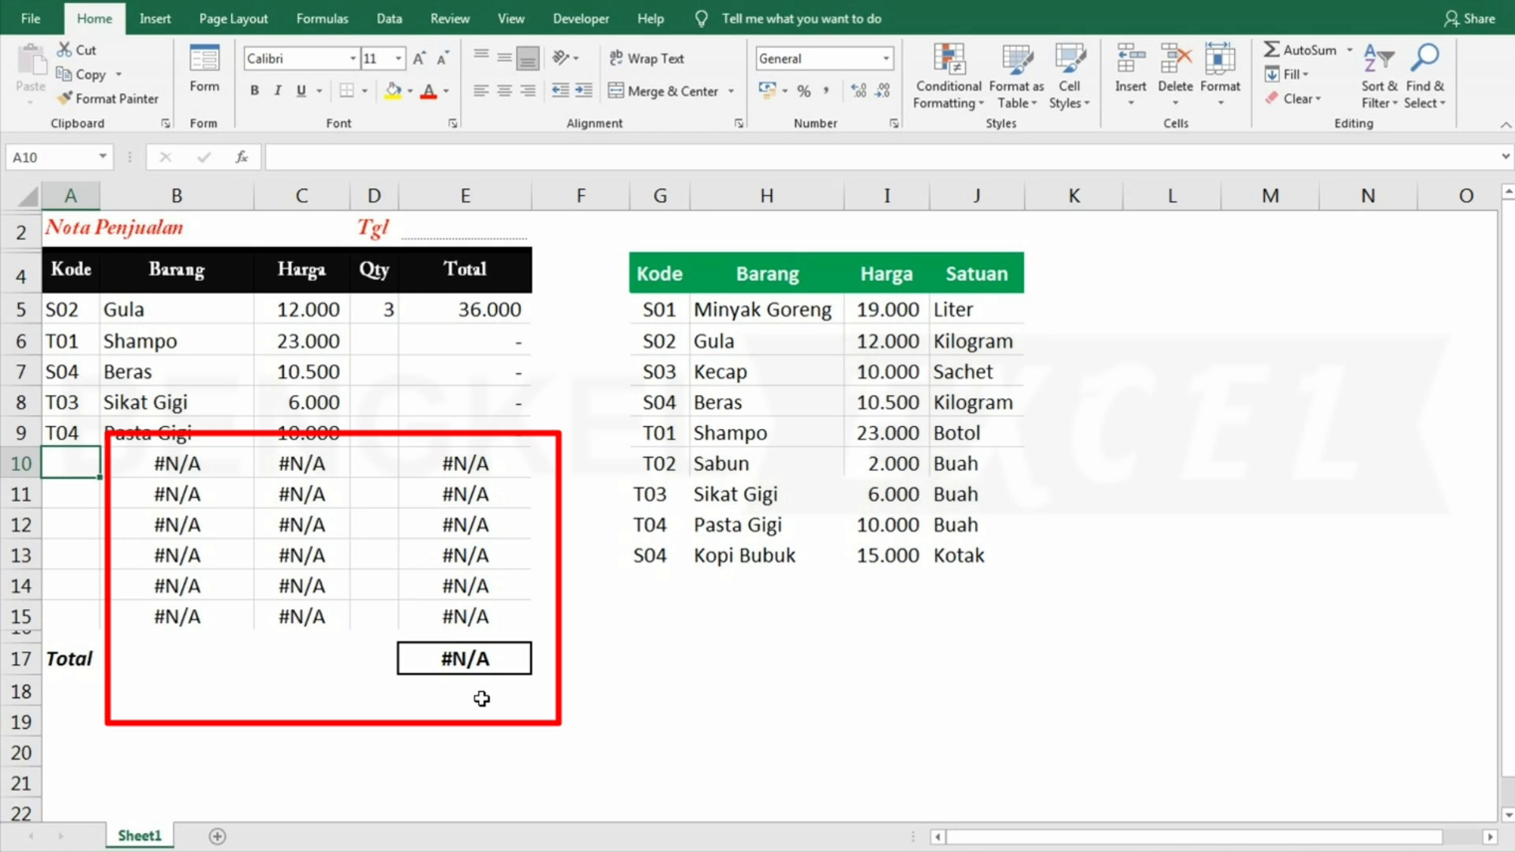
# - Enter the item code S04 in A10 of the sales note
pyautogui.write('S')
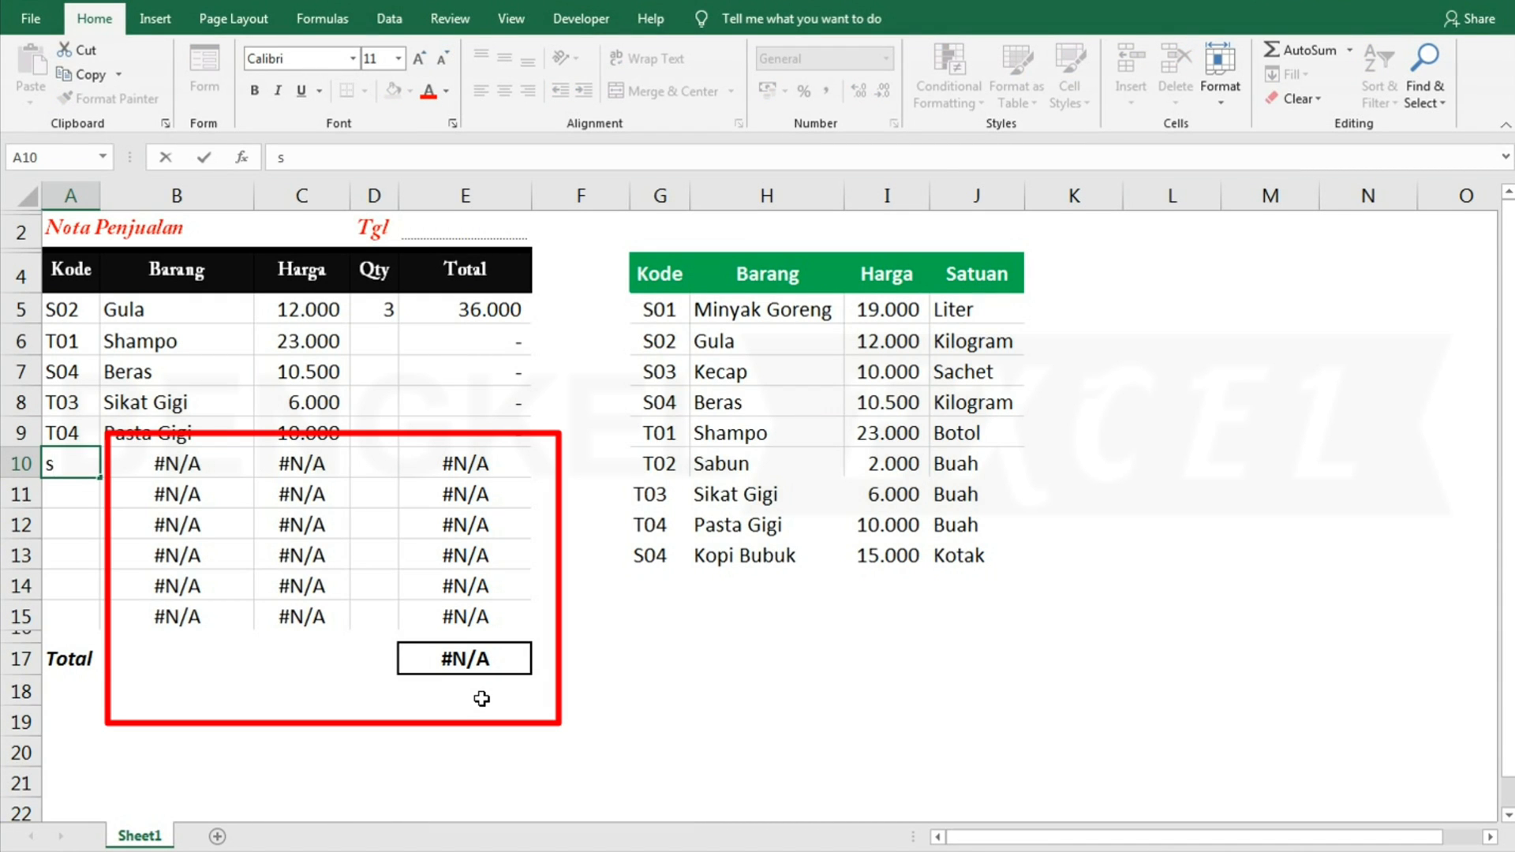
pyautogui.write('04')
pyautogui.press('Return')
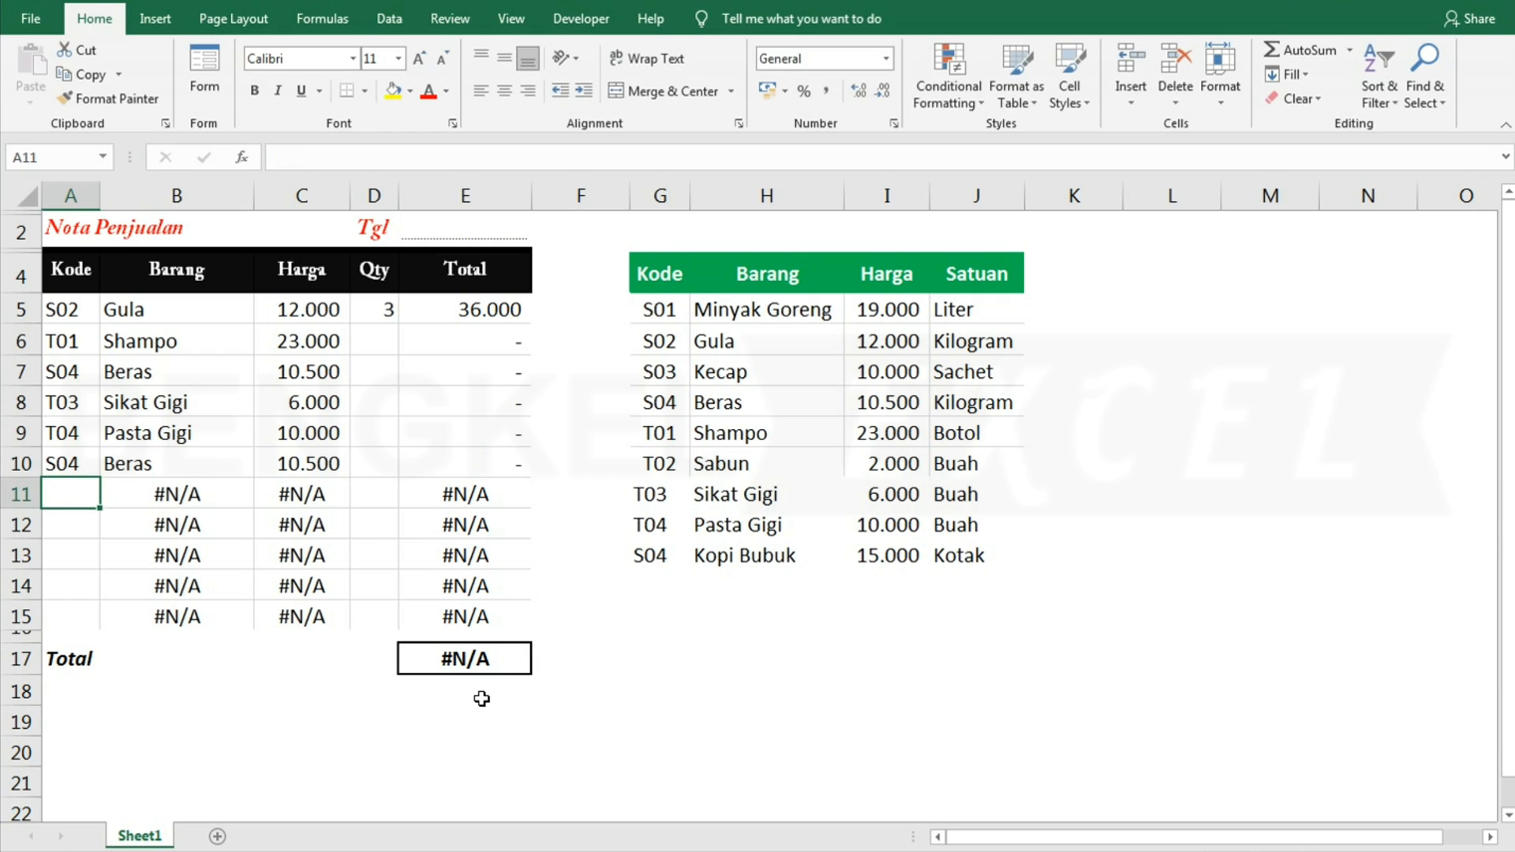
pyautogui.click(355, 480)
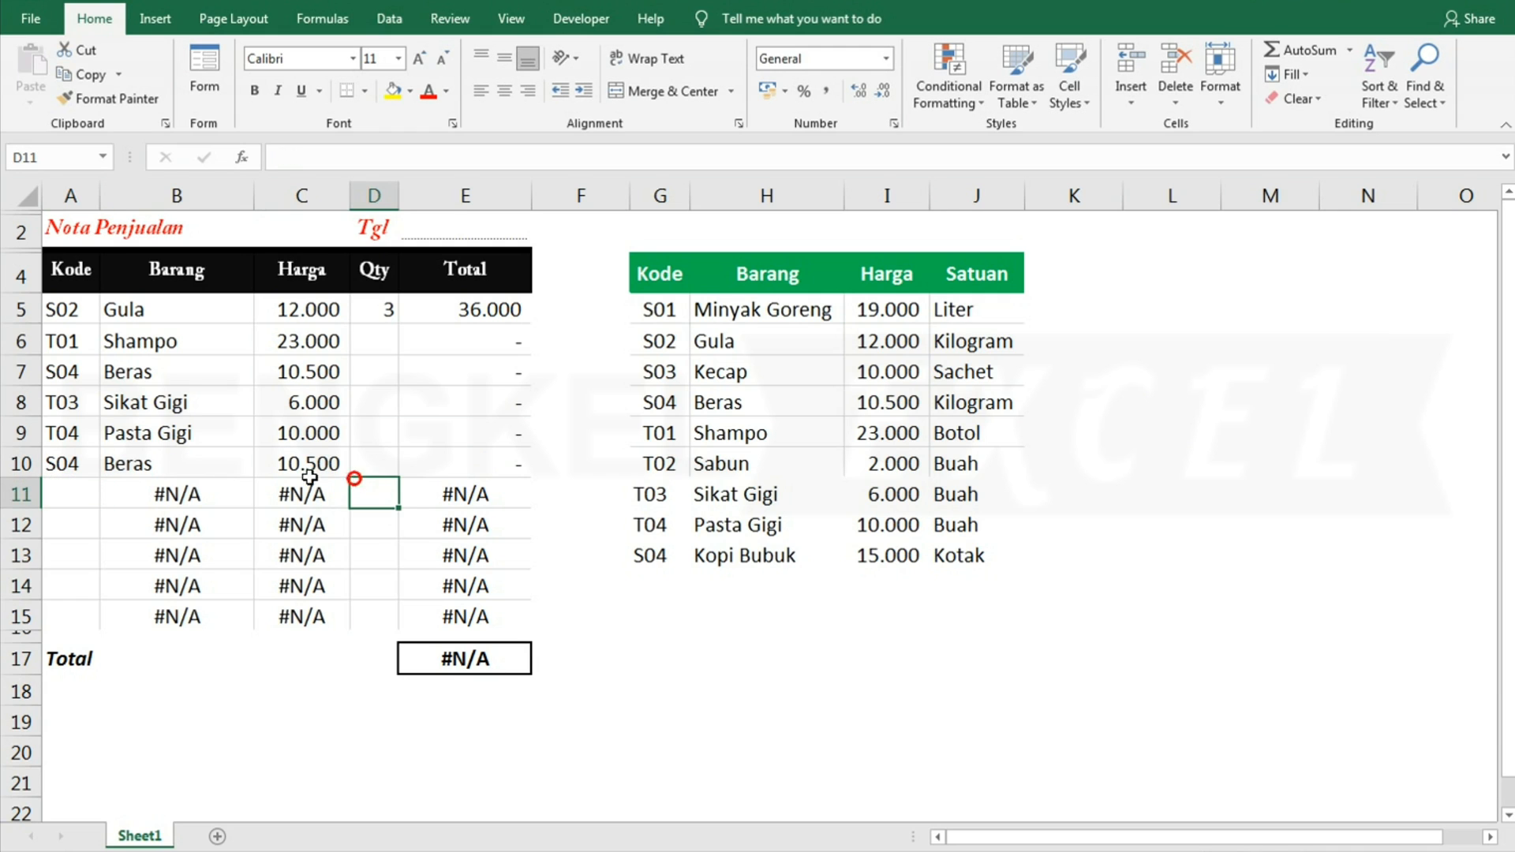
# - Enter a quantity of 1 for each item in D6 through D10 of the sales note
pyautogui.doubleClick(377, 340)
pyautogui.write('1')
pyautogui.press('Return')
pyautogui.write('1')
pyautogui.press('Return')
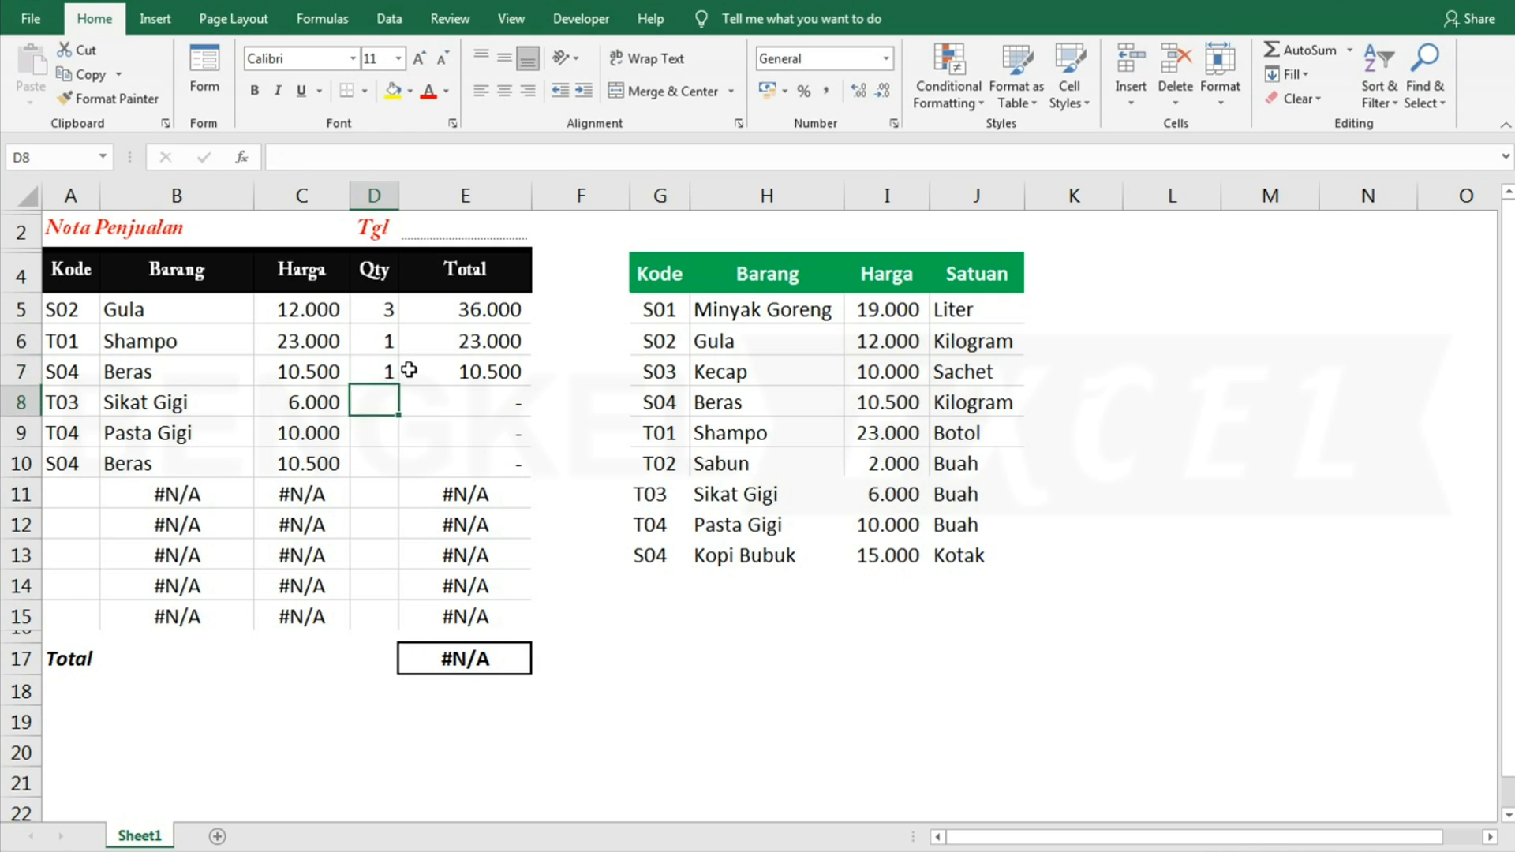
pyautogui.write('1')
pyautogui.press('Return')
pyautogui.write('1')
pyautogui.press('Return')
pyautogui.write('1')
pyautogui.press('Return')
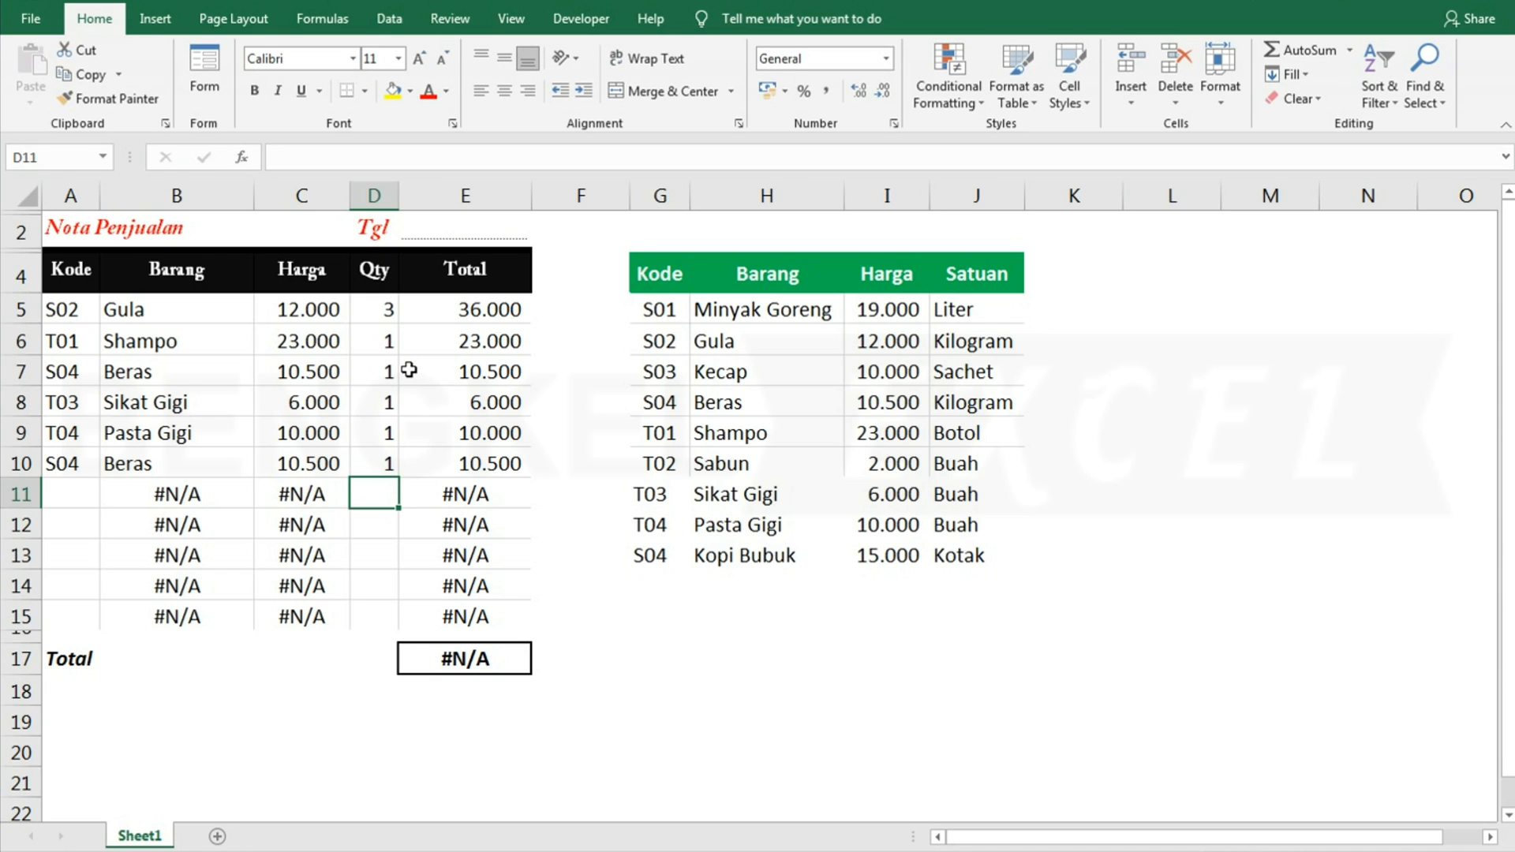
# - Enter =IFERROR(VLOOKUP(A5;$G:$J;2;FALSE);"") in B5 and fill the item name formula down to B15
pyautogui.click(486, 657)
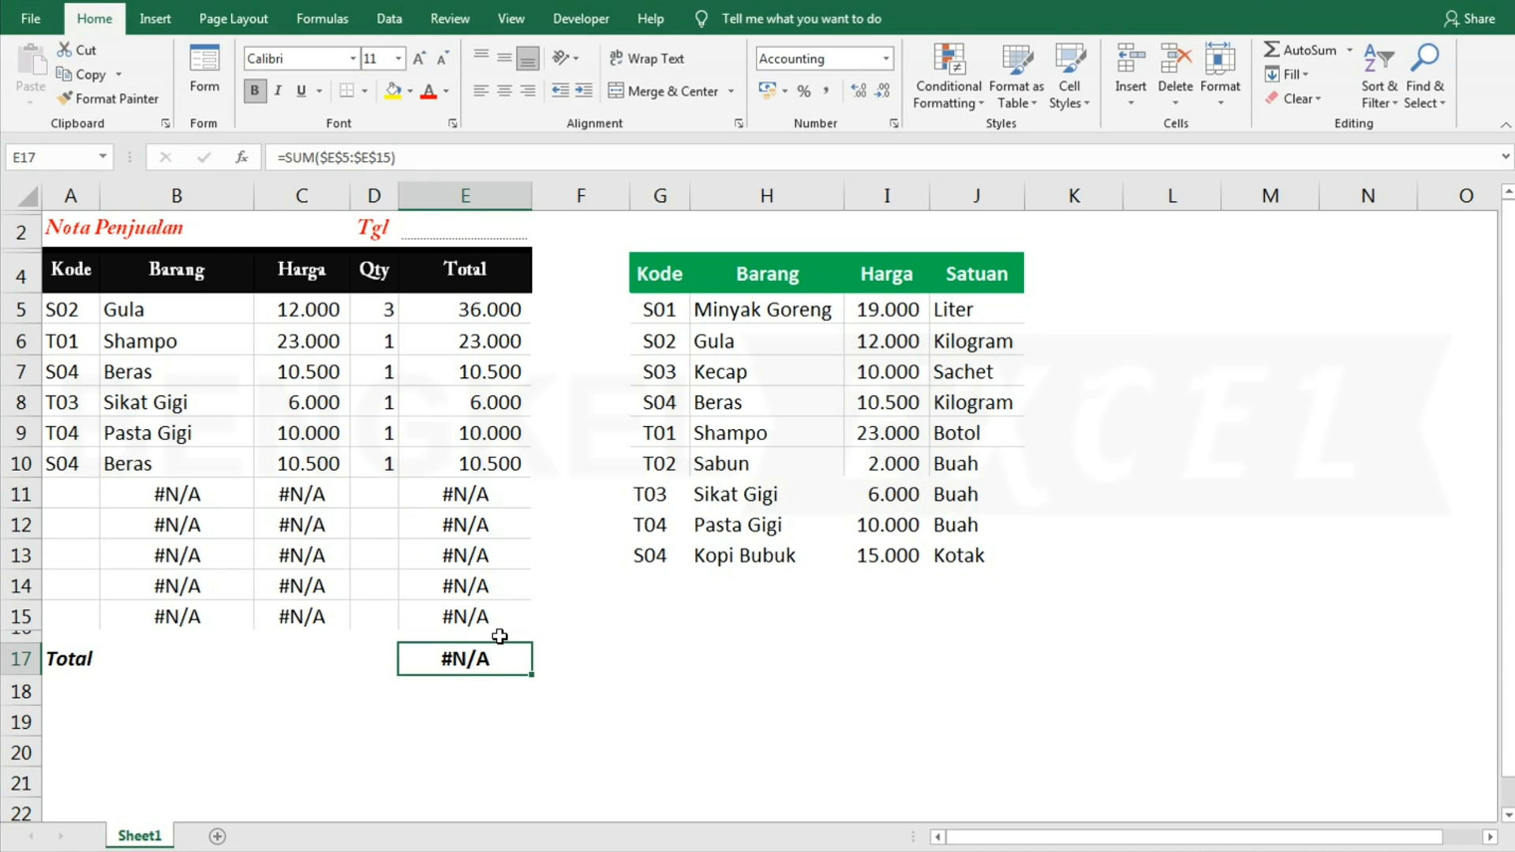
pyautogui.click(169, 494)
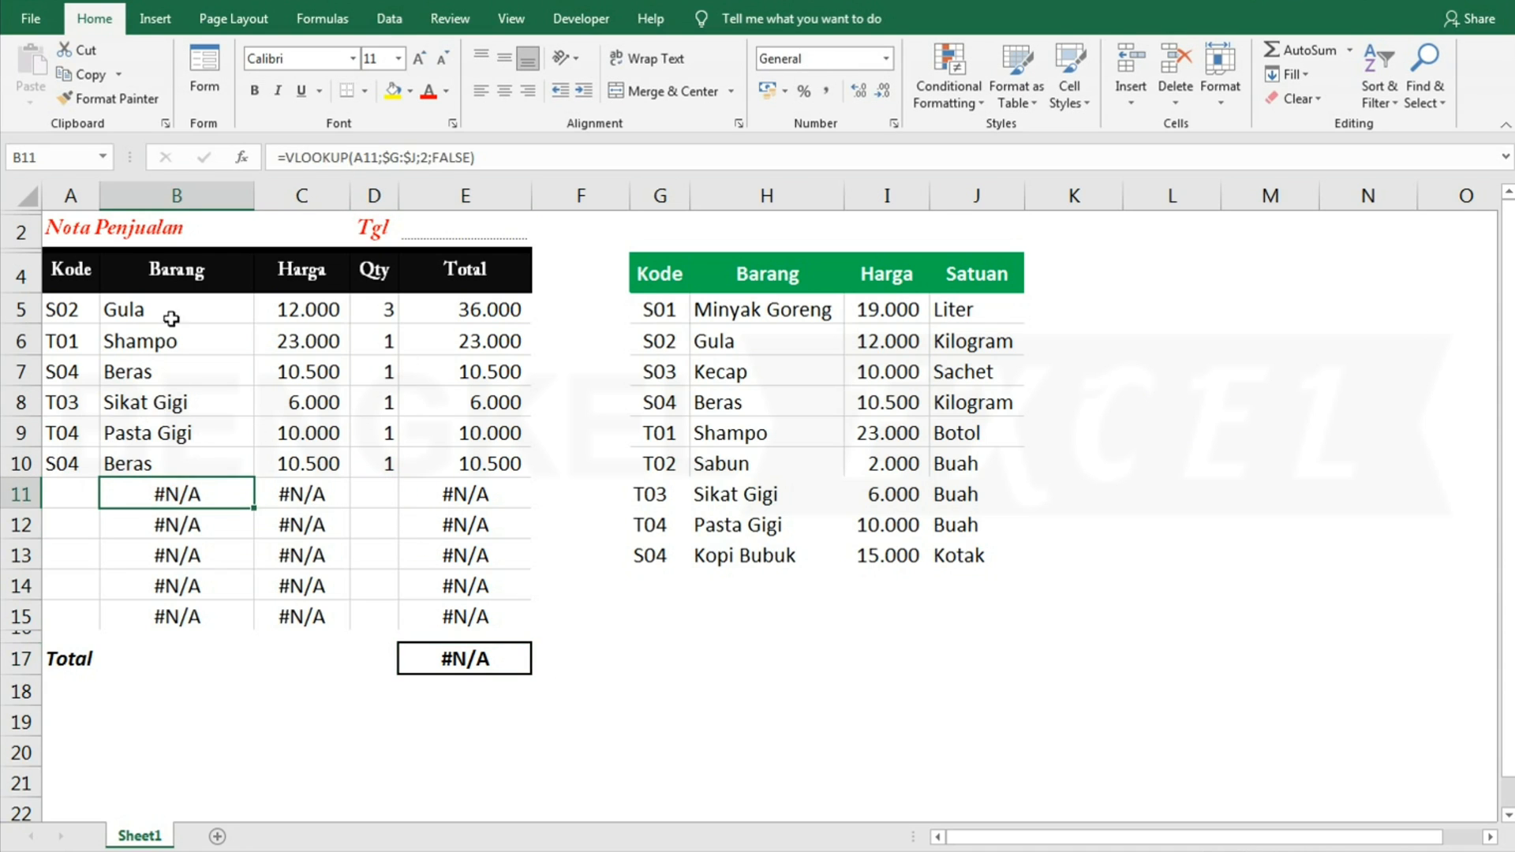
pyautogui.click(131, 309)
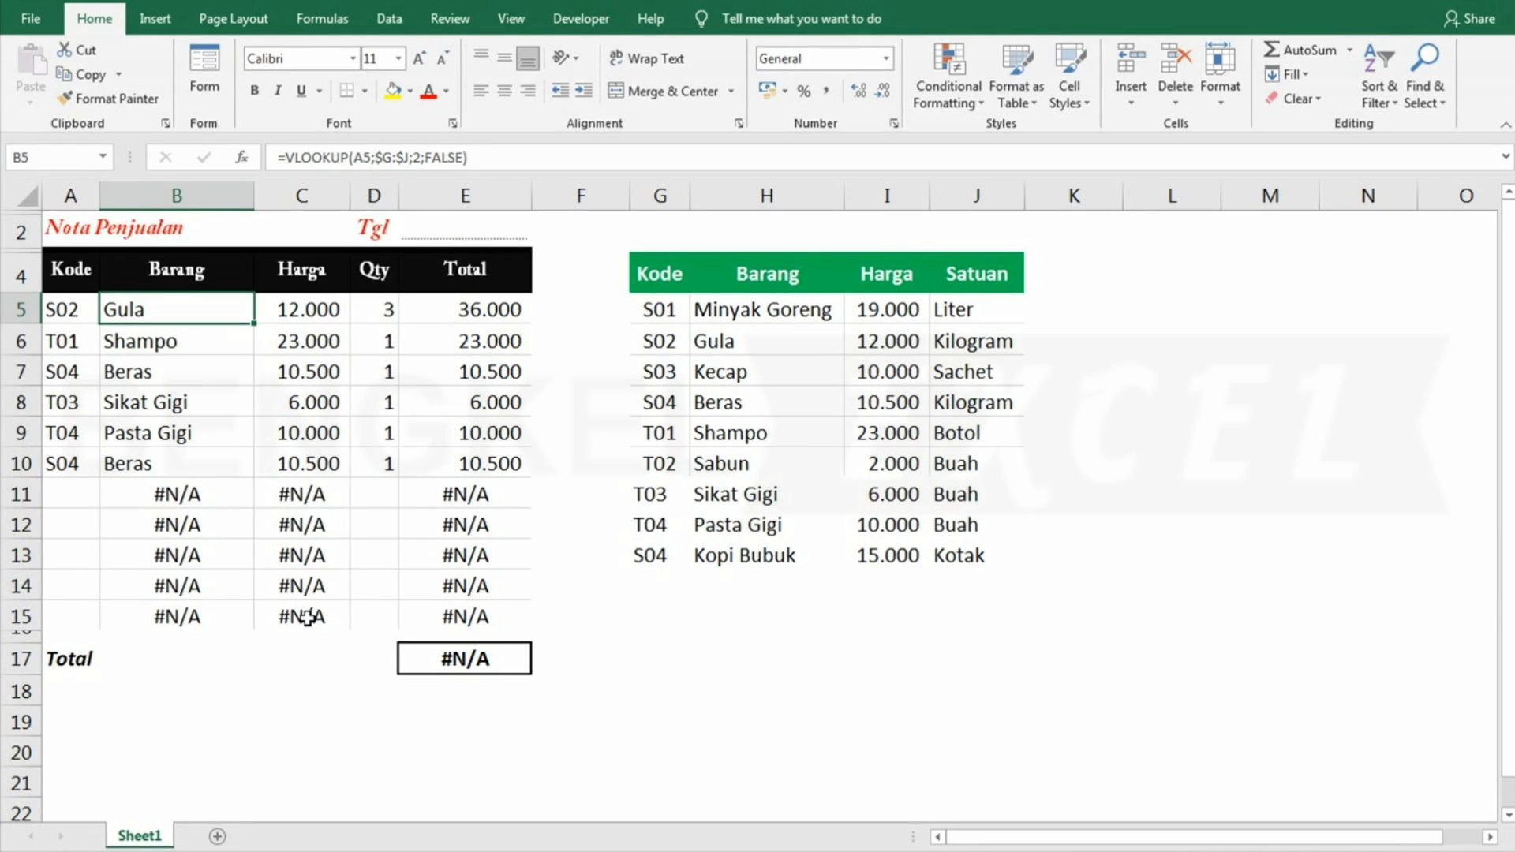
pyautogui.press('F2')
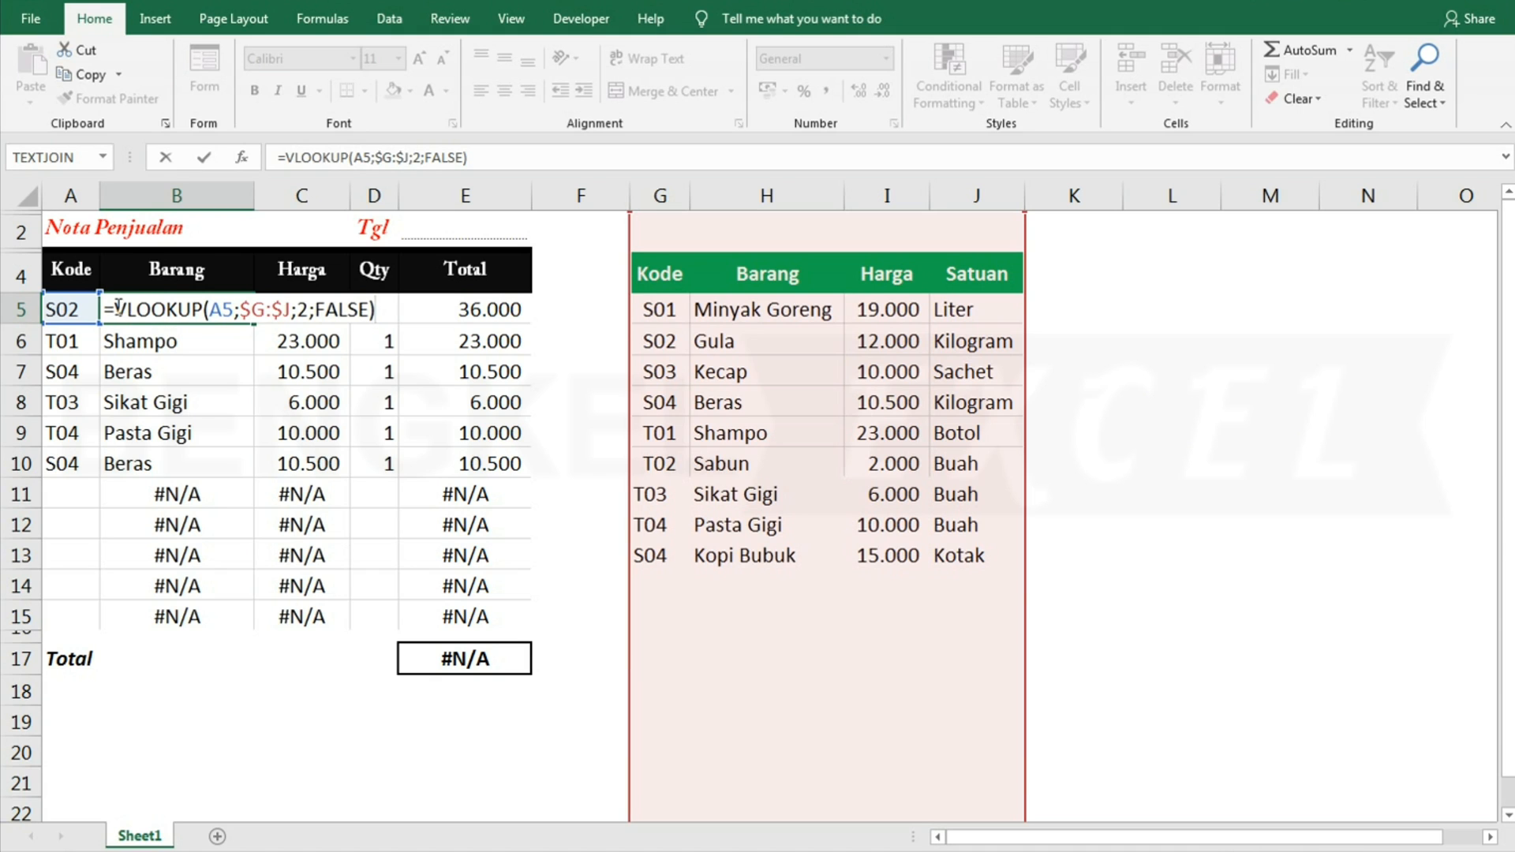
pyautogui.click(117, 308)
pyautogui.write('I')
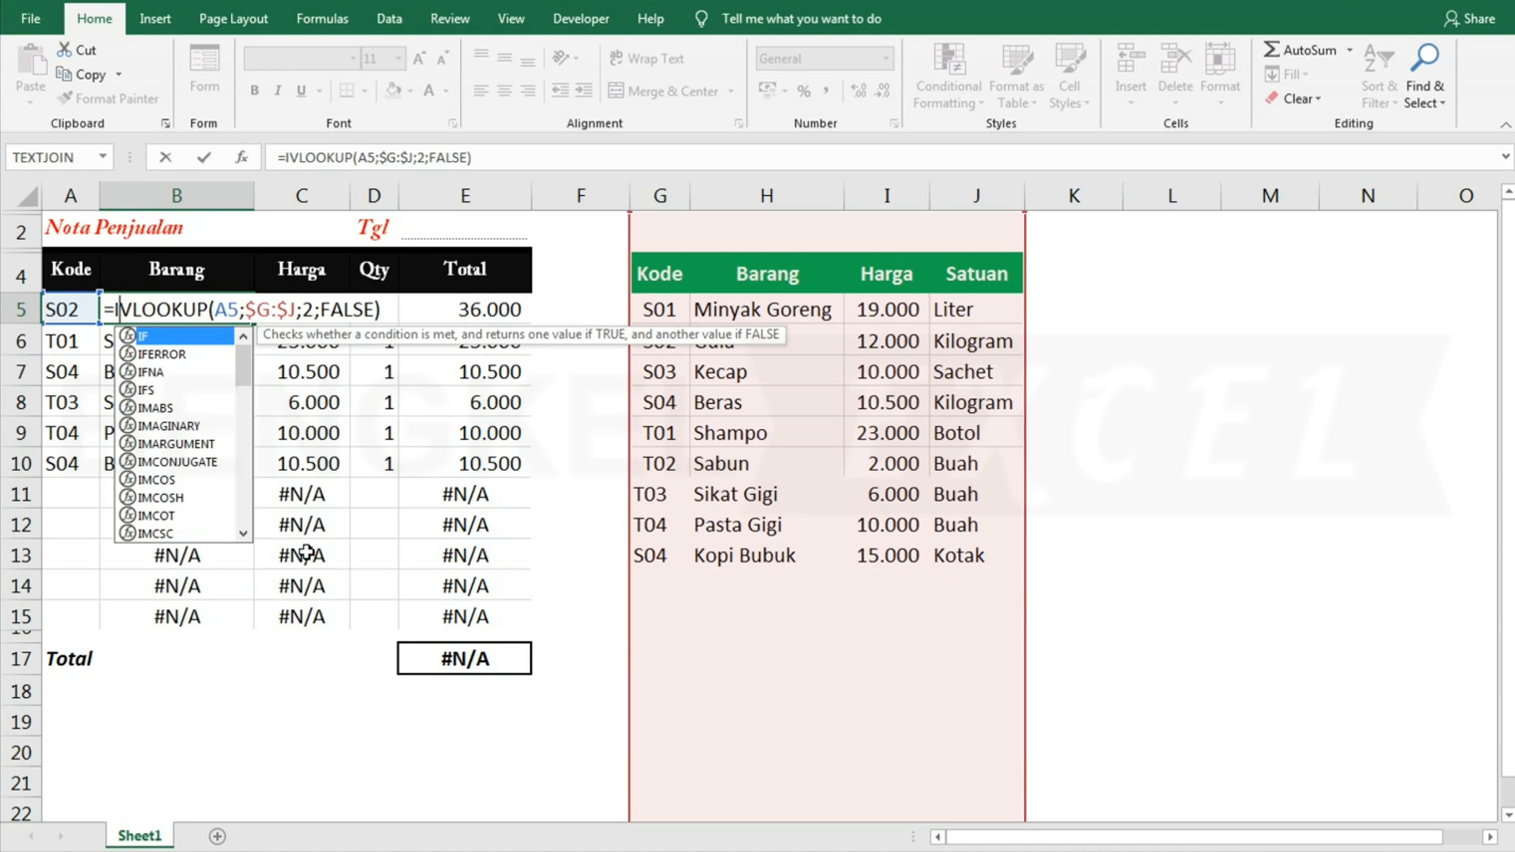
pyautogui.write('FER')
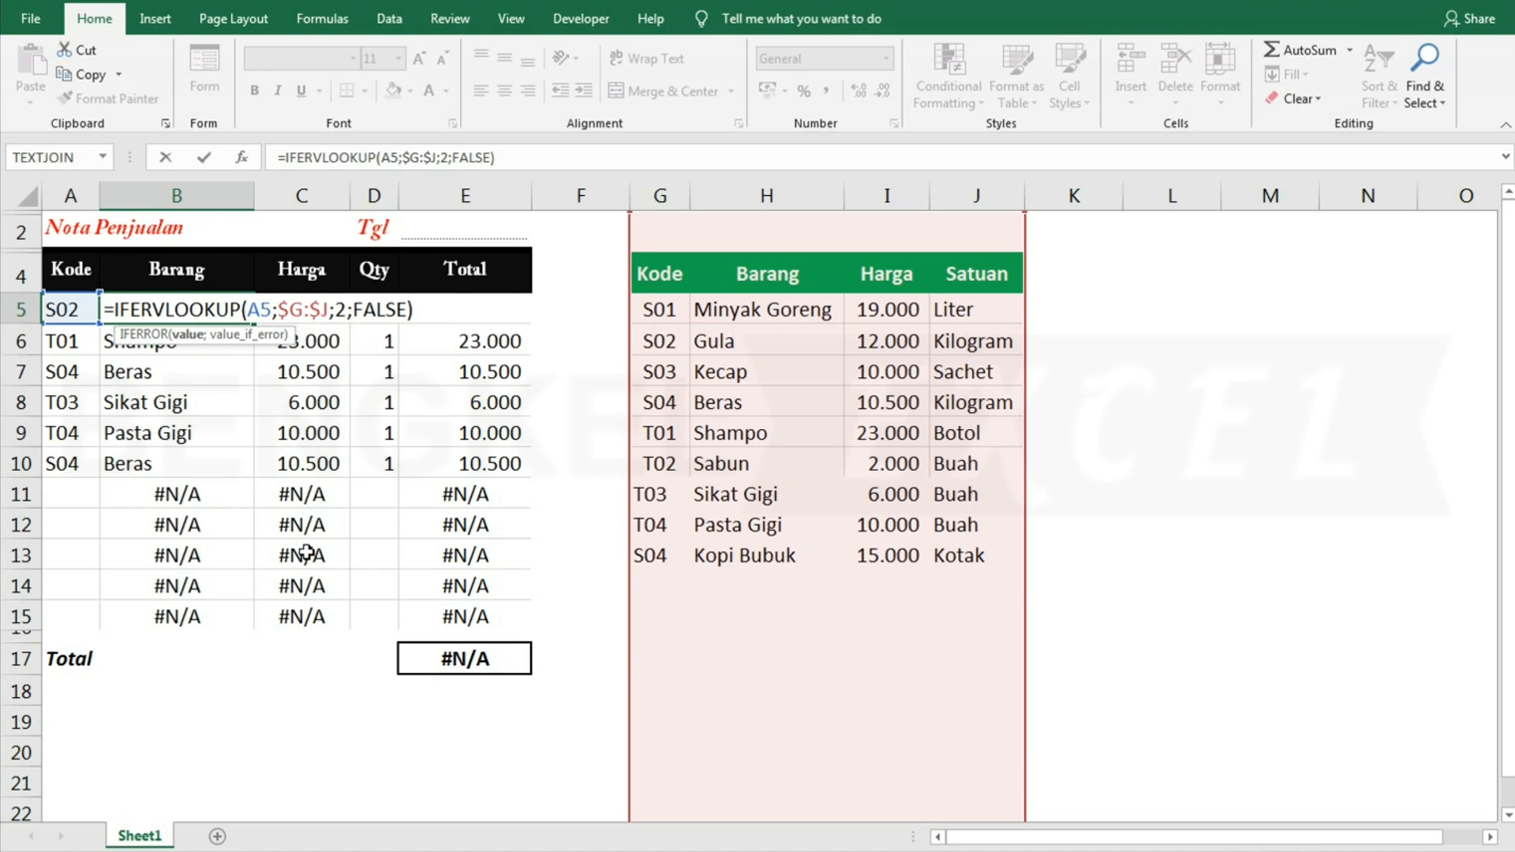
pyautogui.press('Tab')
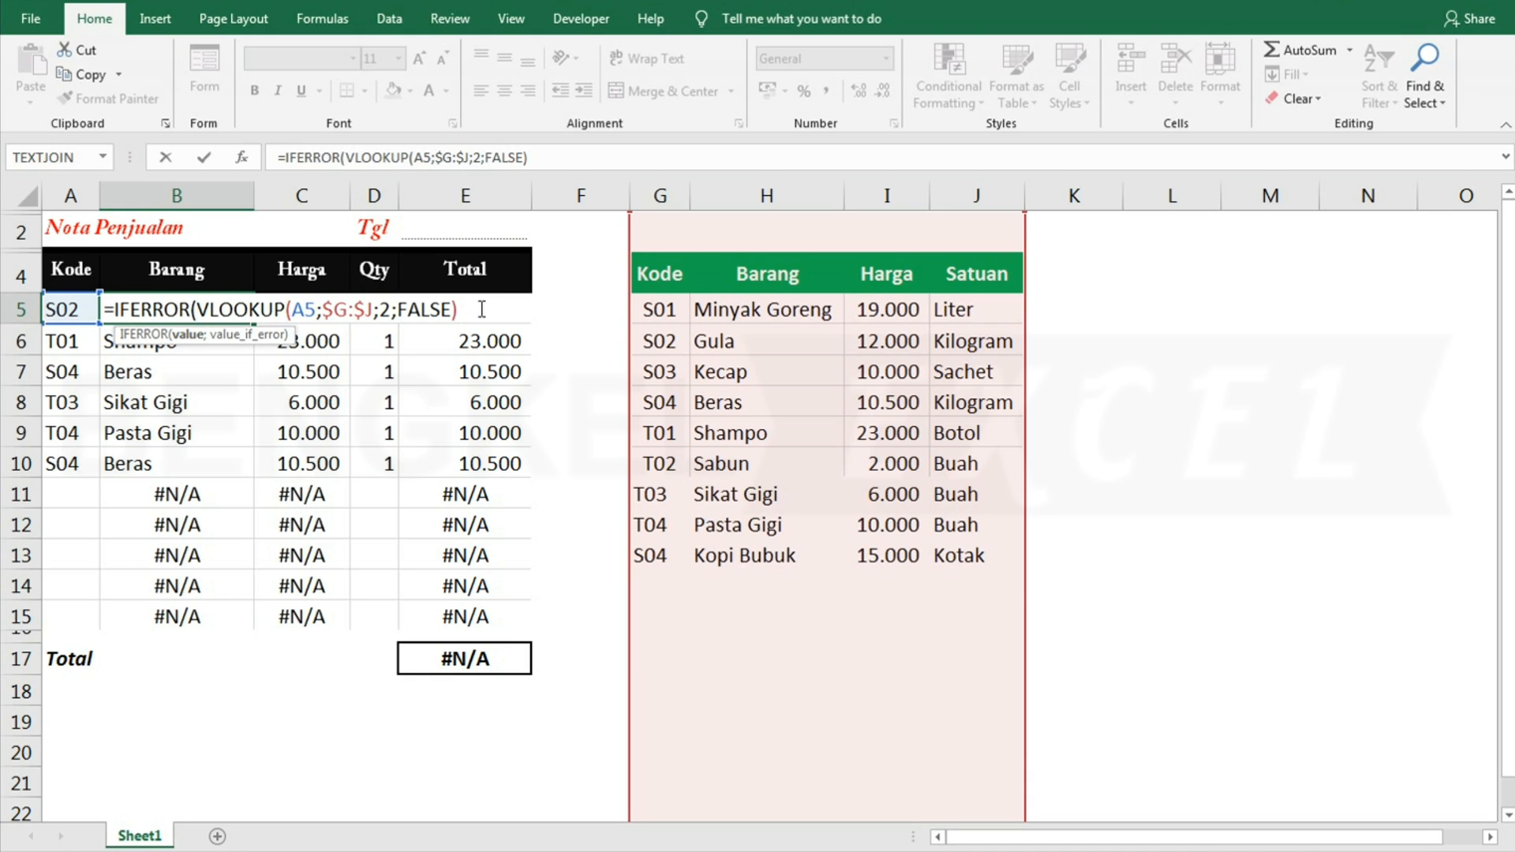
pyautogui.write(';')
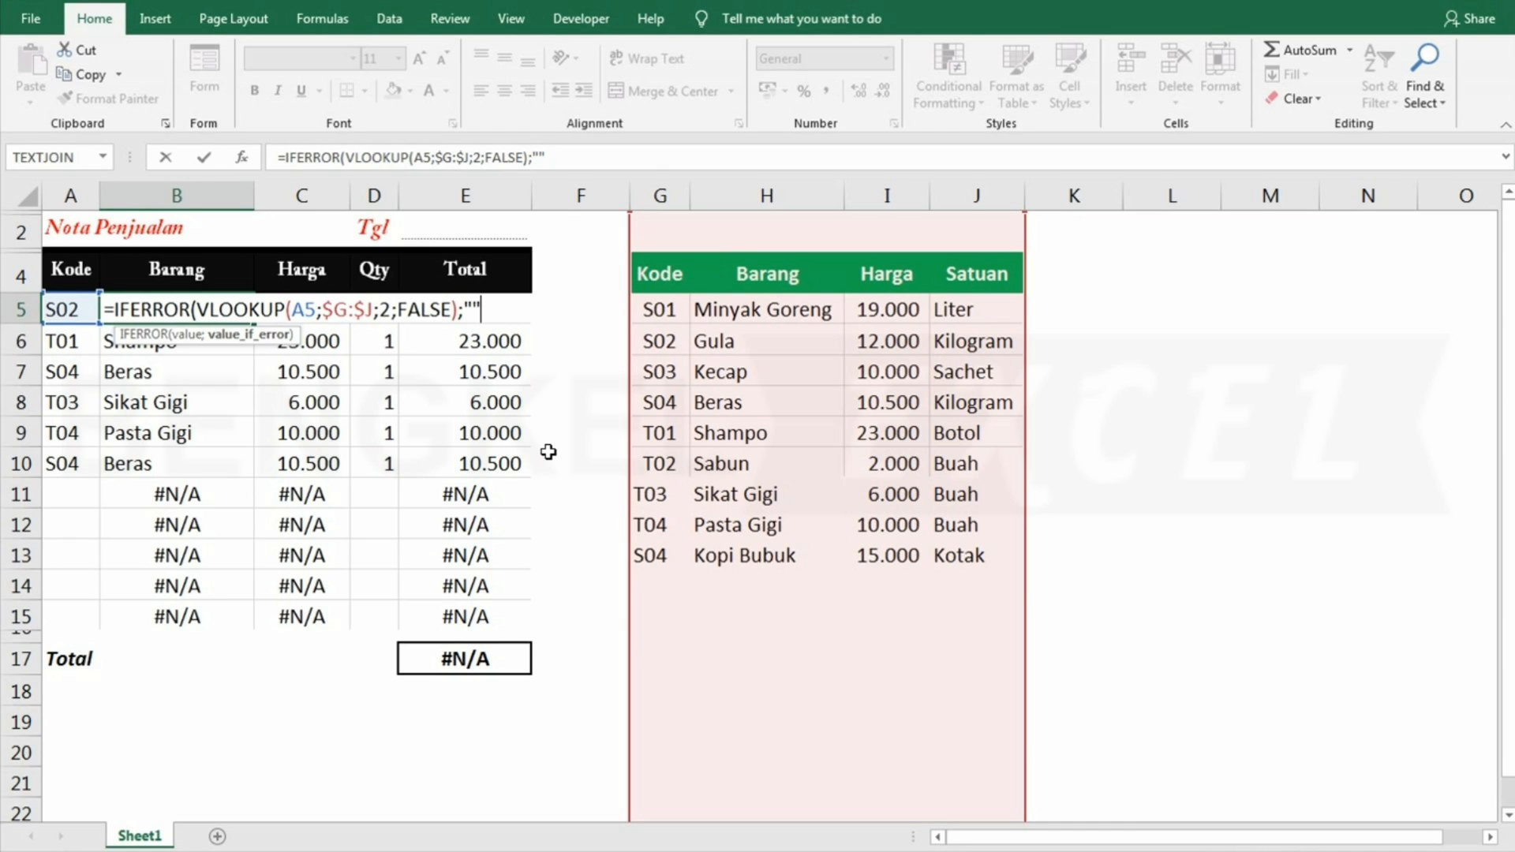
pyautogui.write('"")')
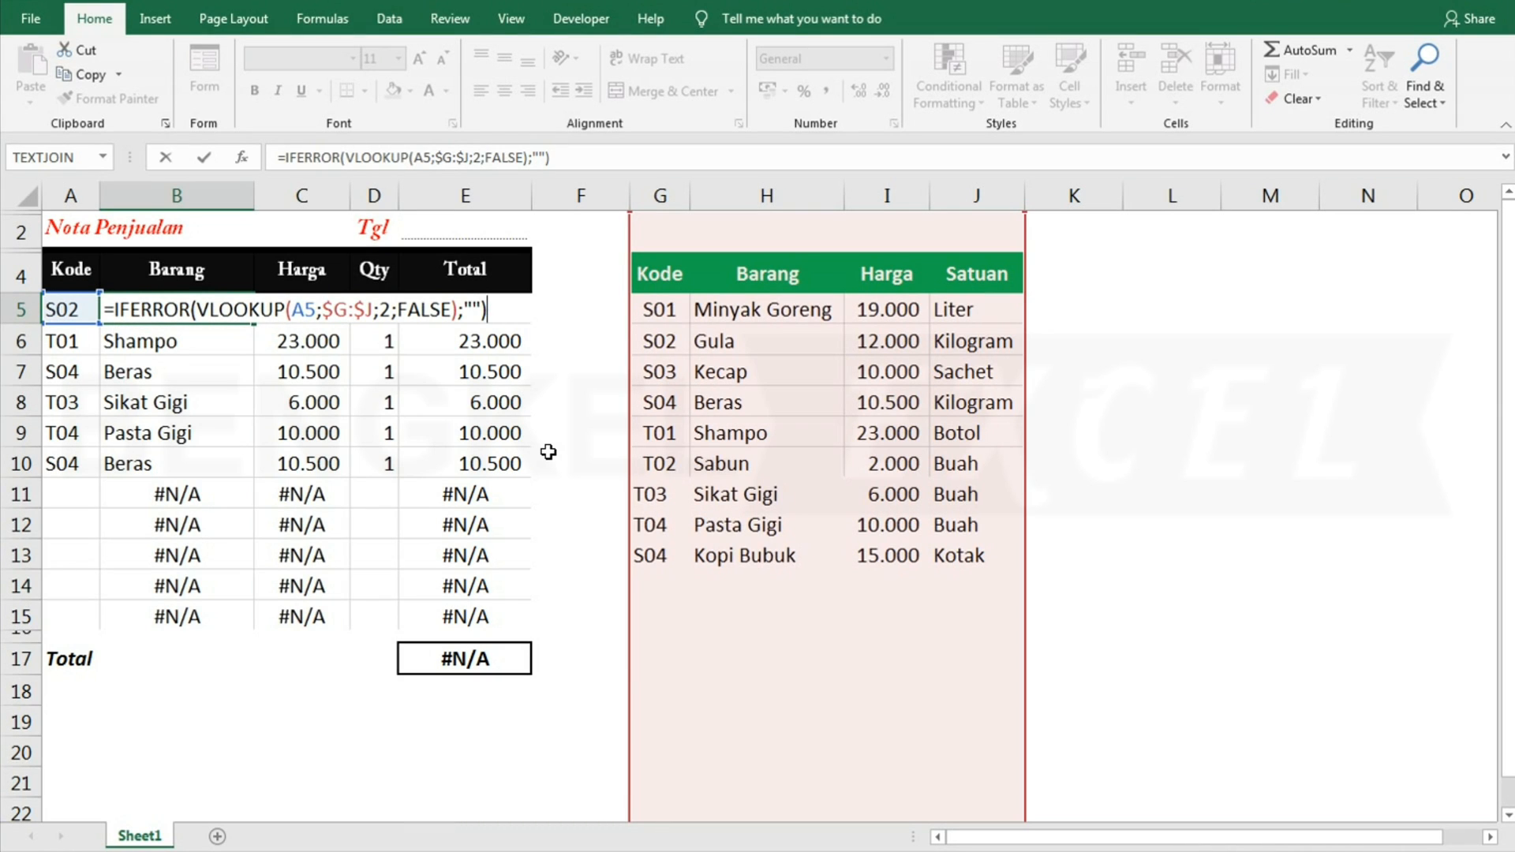
pyautogui.press('Return')
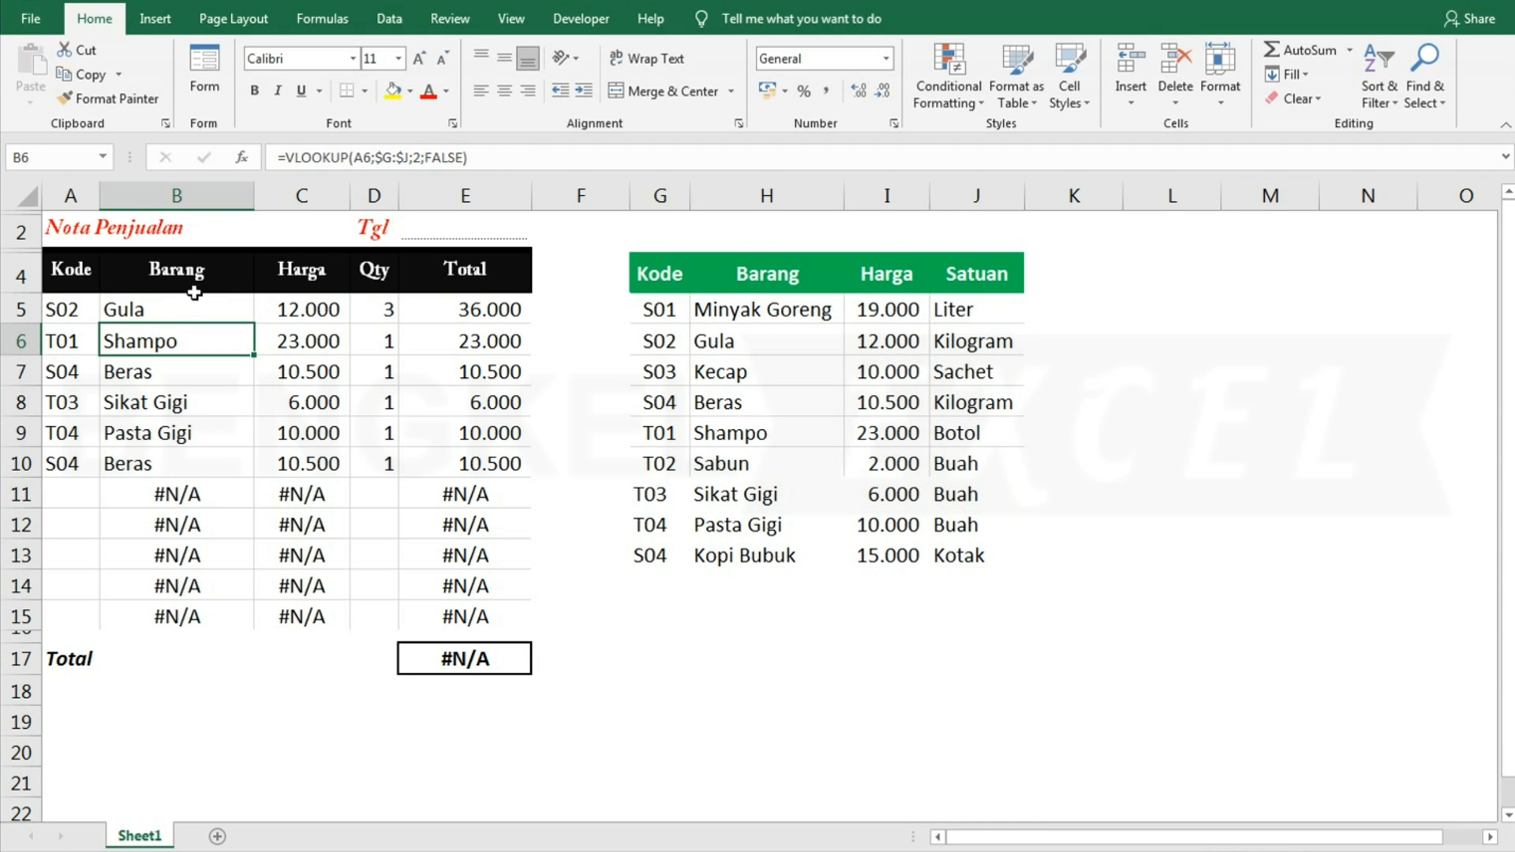
pyautogui.click(173, 310)
pyautogui.moveTo(256, 325); pyautogui.dragTo(244, 621)
# - Enter =IFERROR(VLOOKUP(A5;$G:$J;3;FALSE);"") in C5 and fill the item price formula down to C15
pyautogui.click(325, 310)
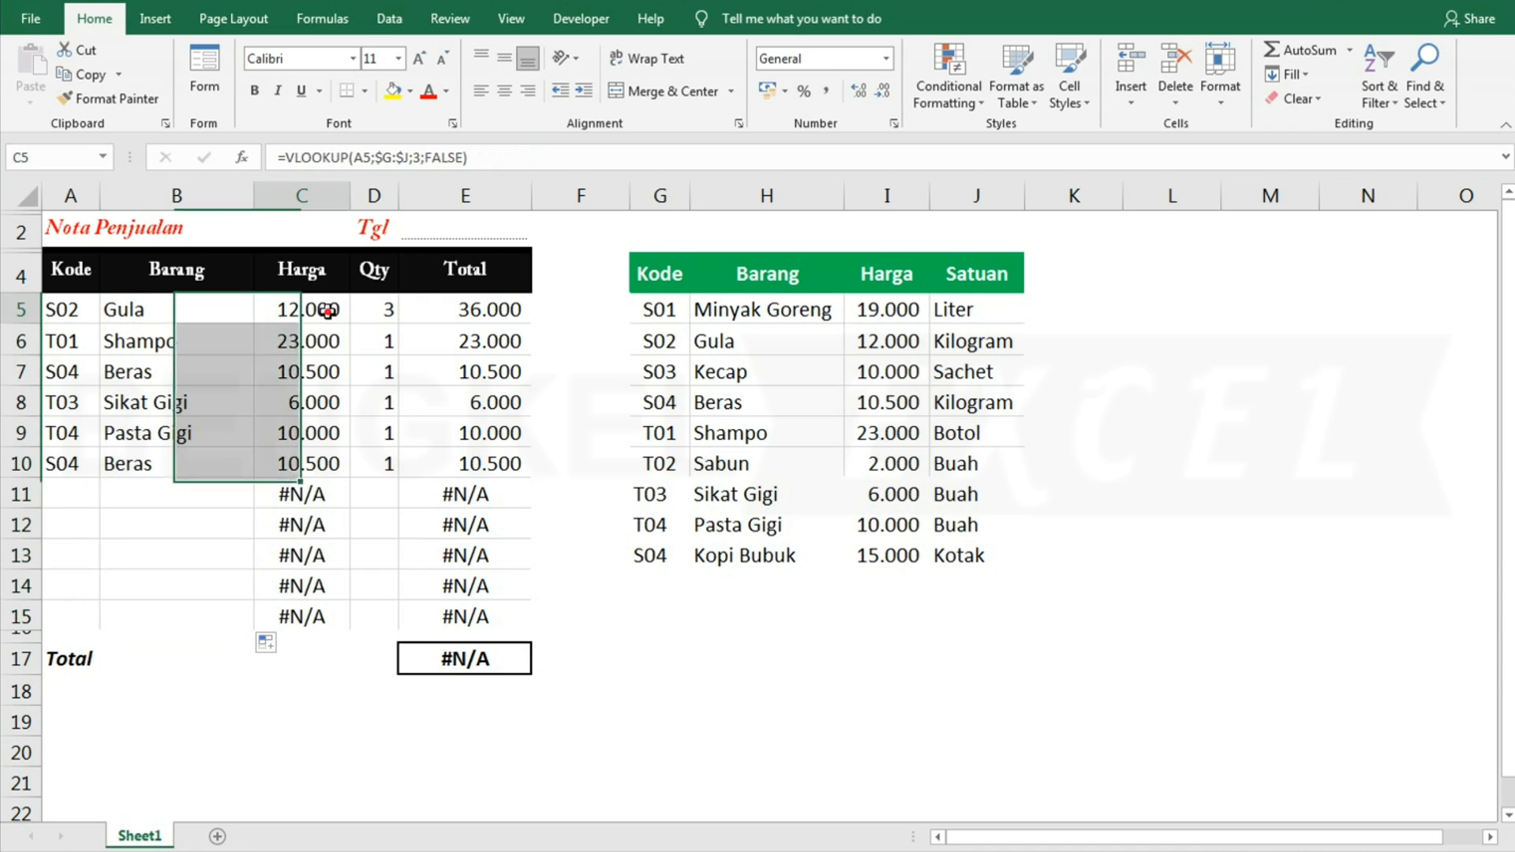
pyautogui.press('F2')
pyautogui.press('Home')
pyautogui.press('Right')
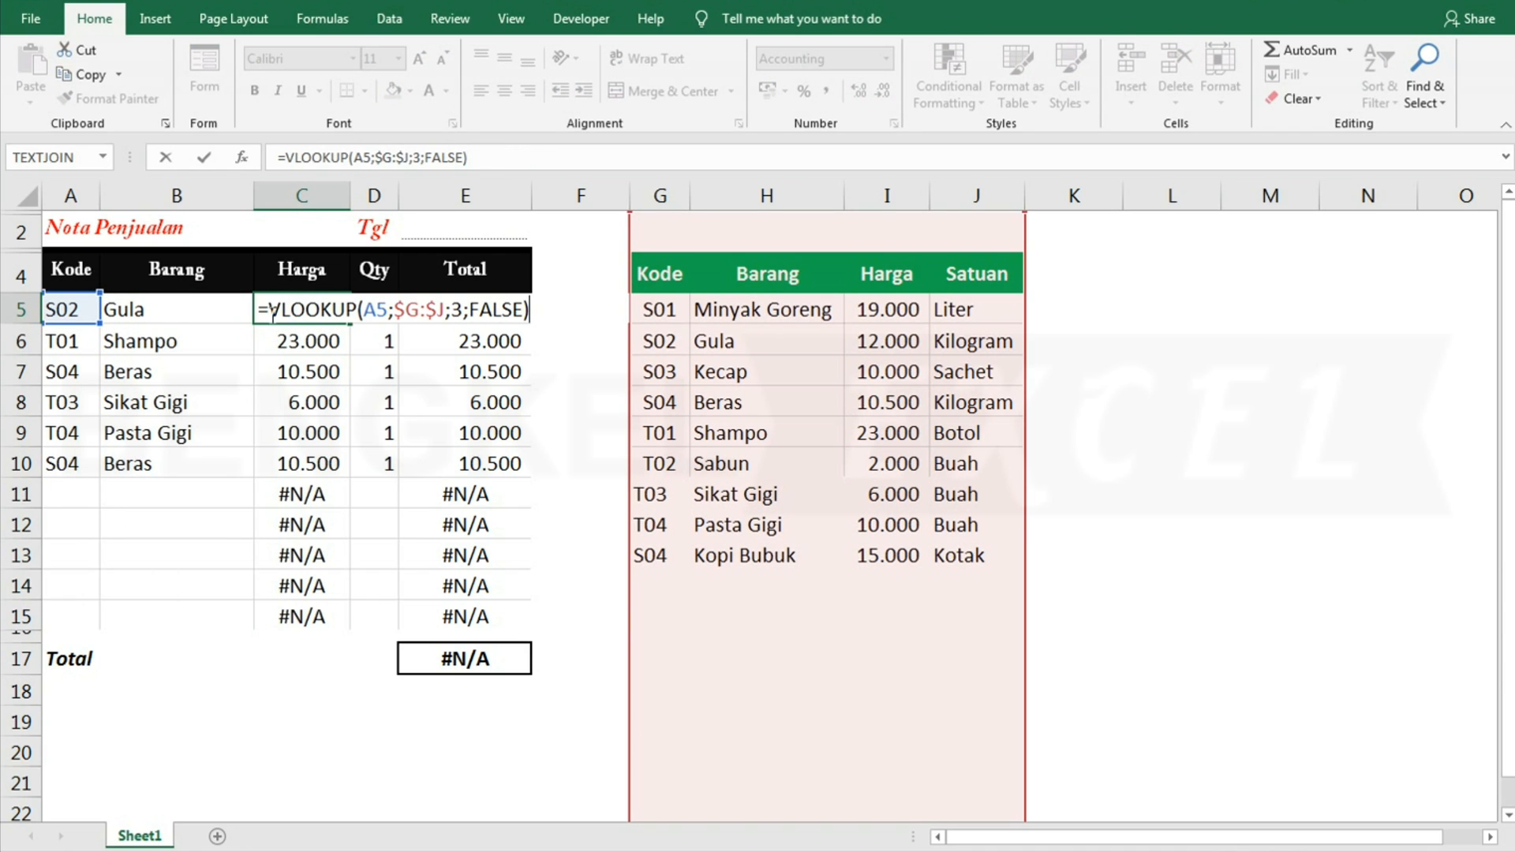
pyautogui.write('IFERROR(')
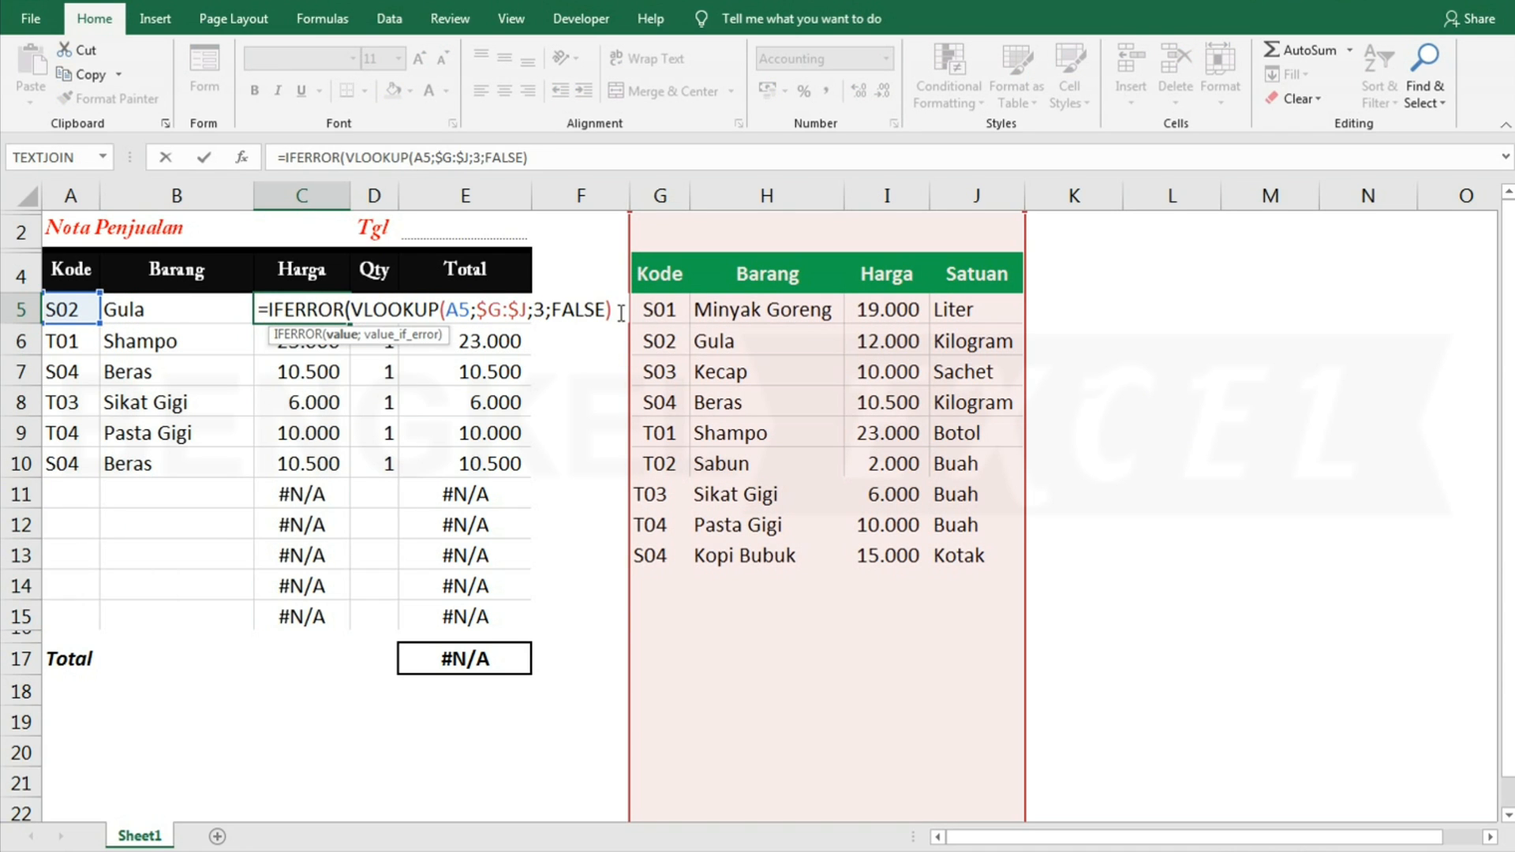
pyautogui.write(';"")')
pyautogui.press('Return')
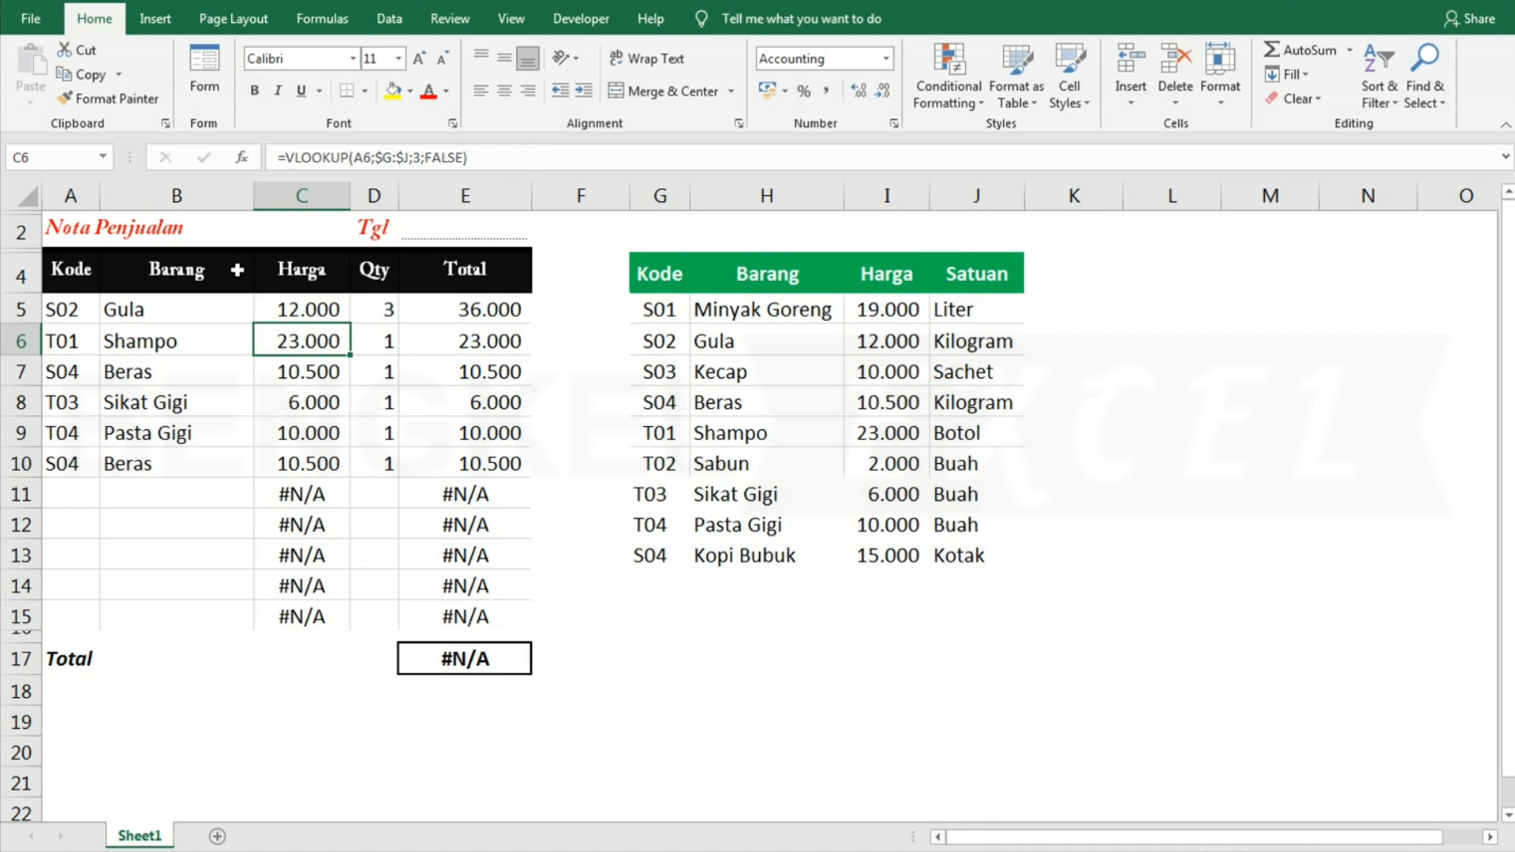
pyautogui.click(344, 319)
pyautogui.moveTo(348, 323); pyautogui.dragTo(339, 629)
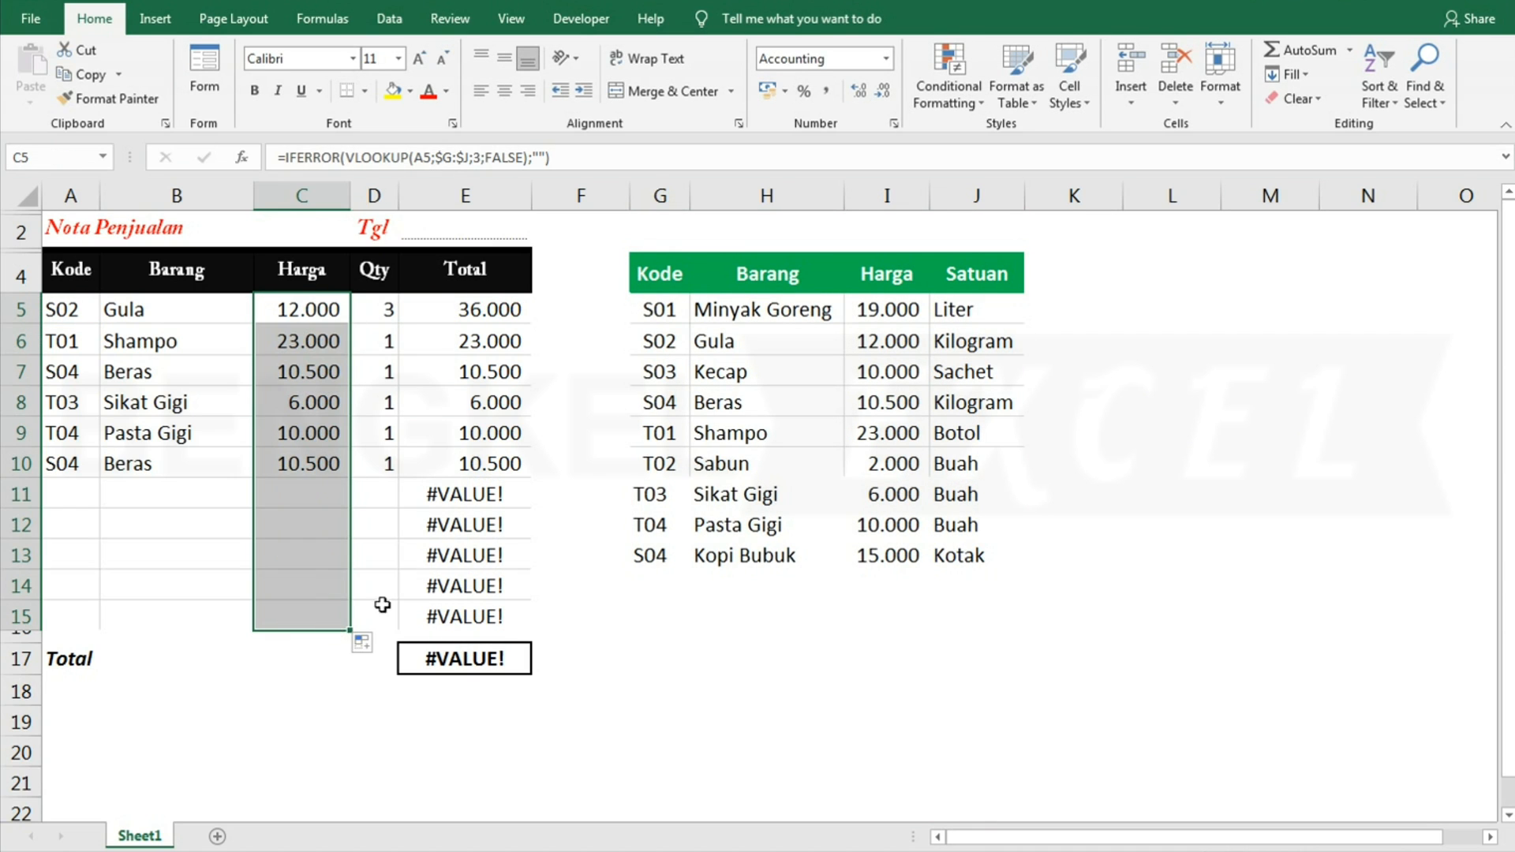
# - Examine the Total column formulas and the price cells they refer to in the rows without an item code
pyautogui.click(484, 495)
pyautogui.click(477, 468)
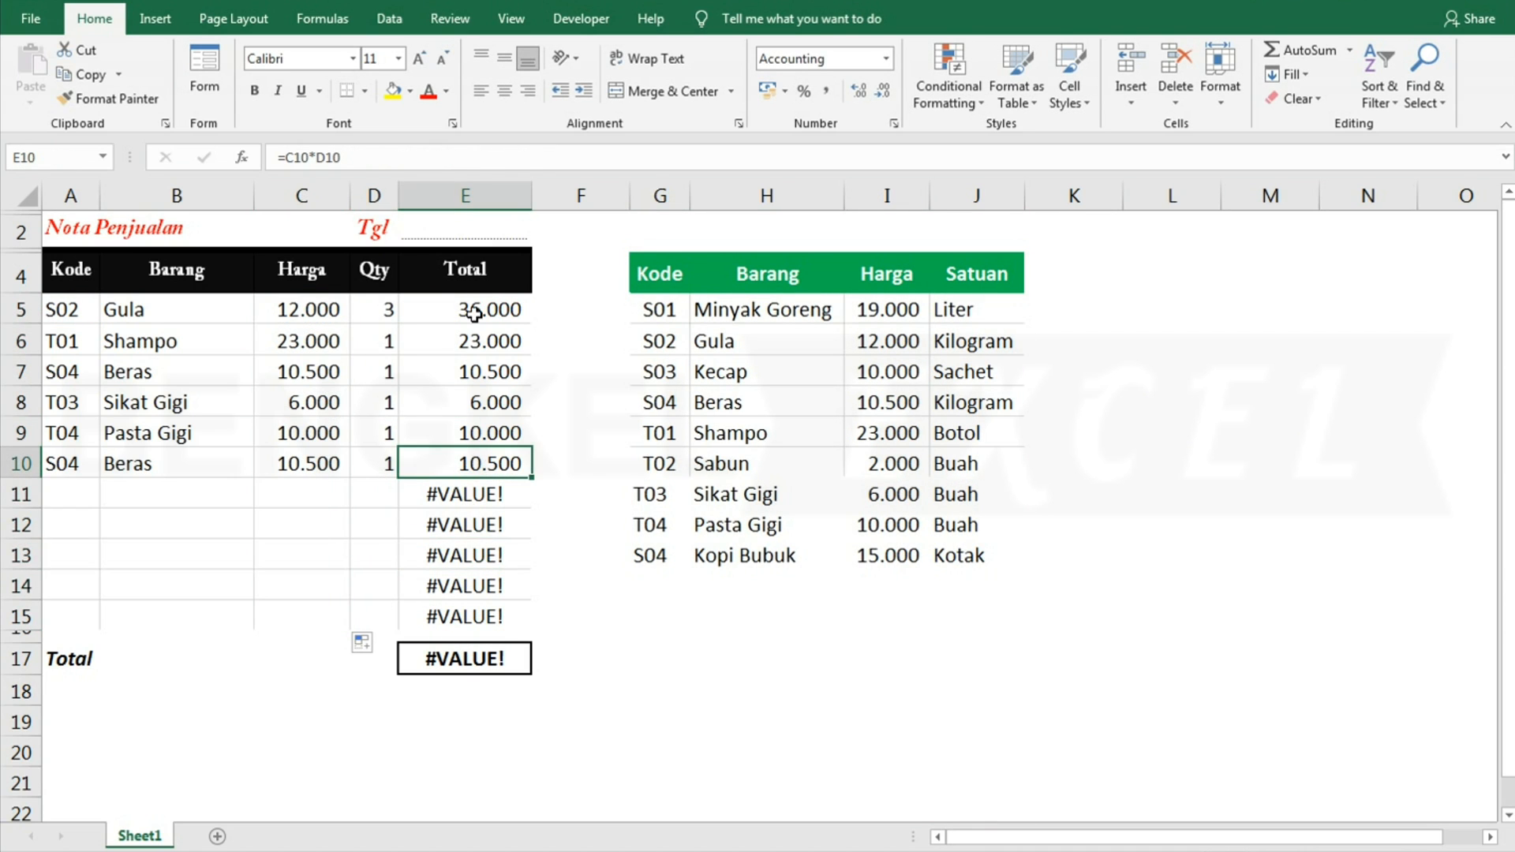
pyautogui.click(335, 496)
pyautogui.click(272, 582)
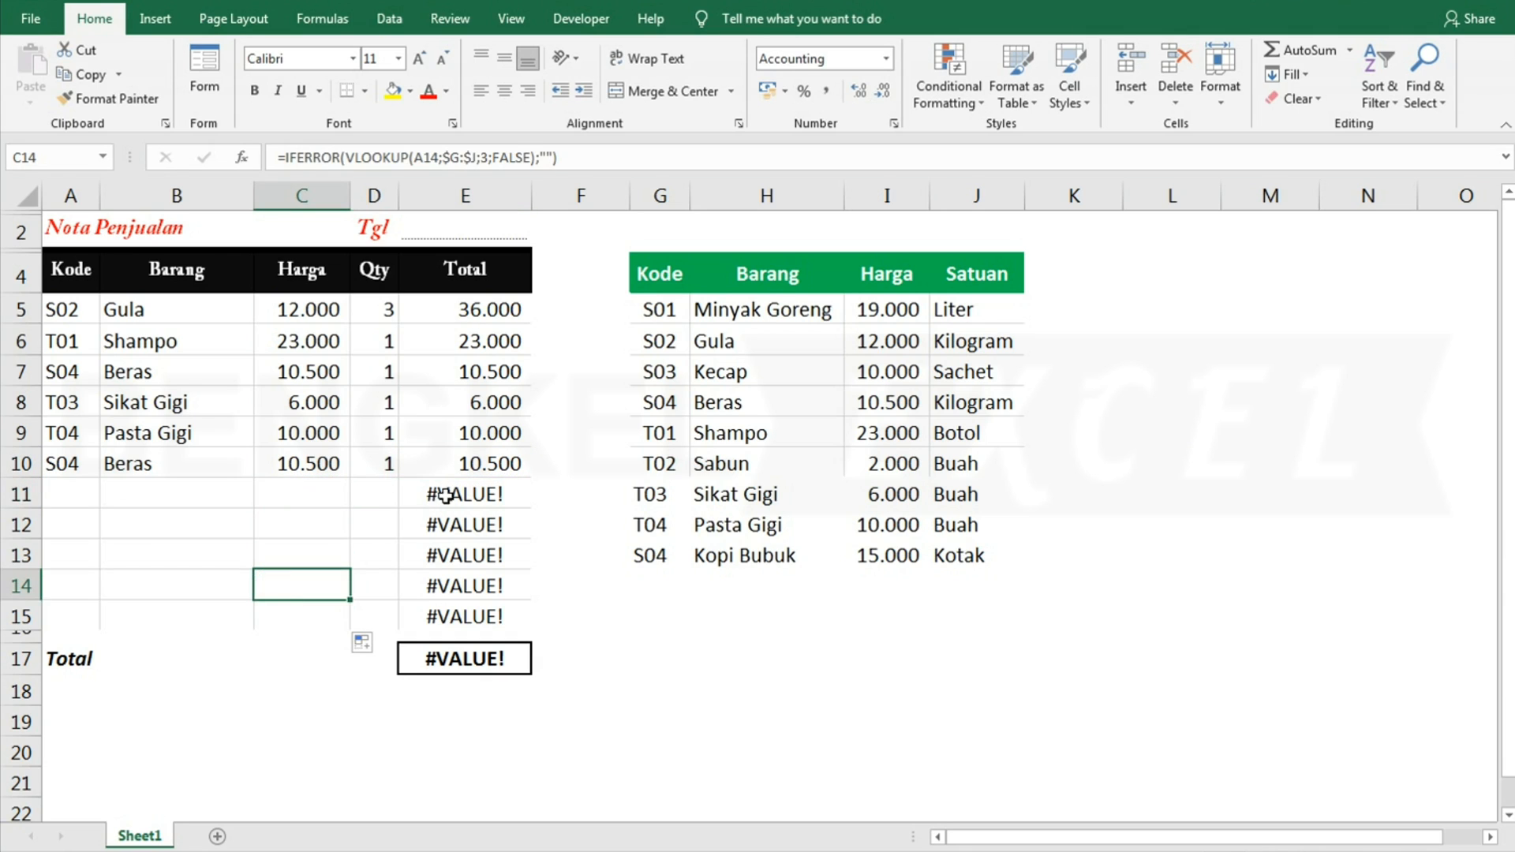
pyautogui.click(439, 493)
pyautogui.click(426, 584)
pyautogui.click(439, 497)
pyautogui.click(447, 468)
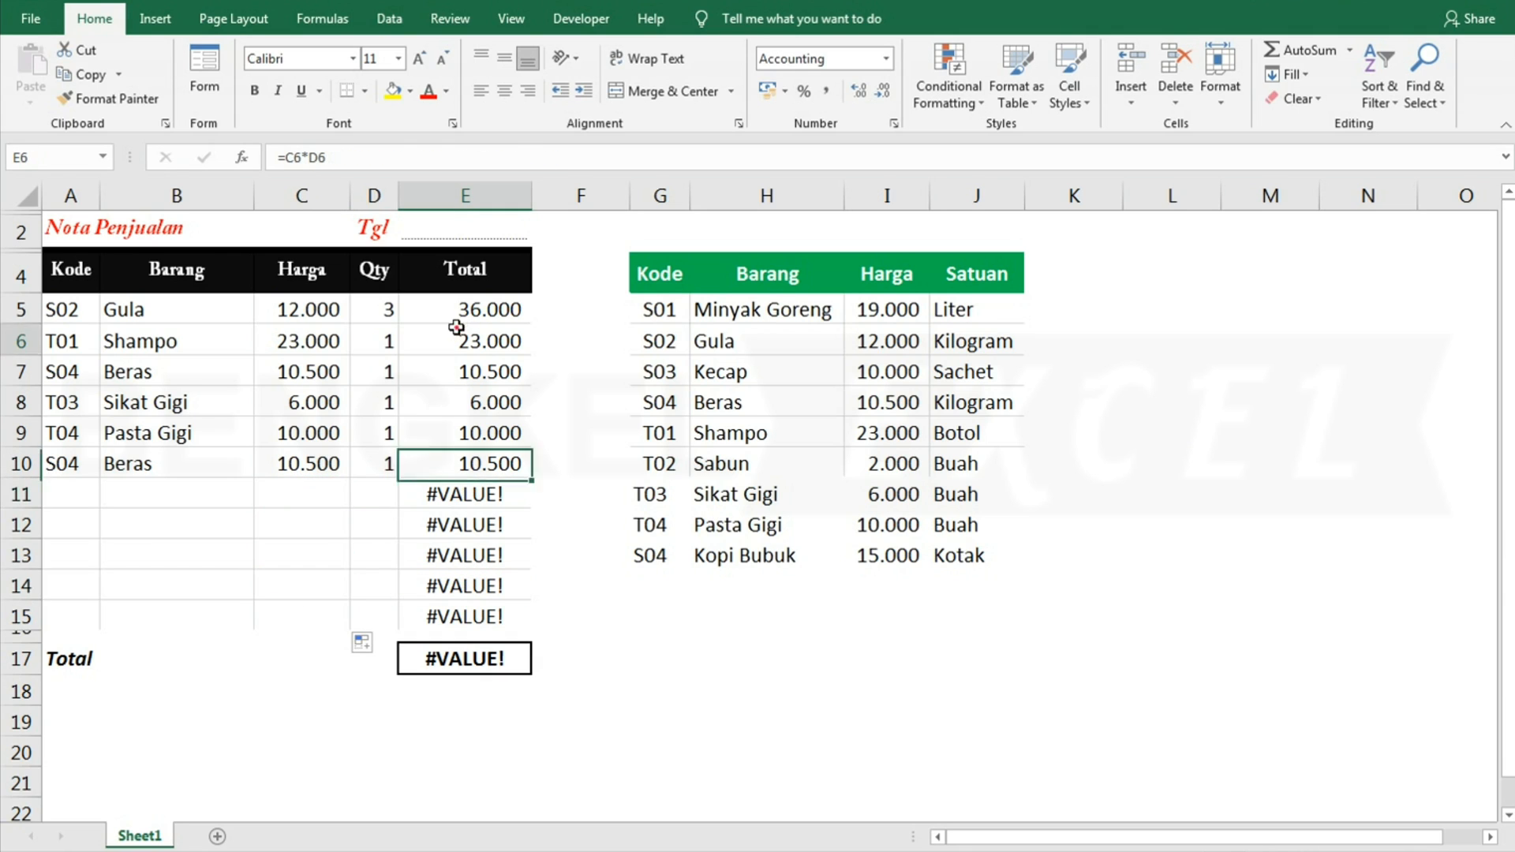
# - Enter =IFERROR(C5*D5;"") in E5 and fill the line total formula down to E15
pyautogui.click(453, 320)
pyautogui.press('F2')
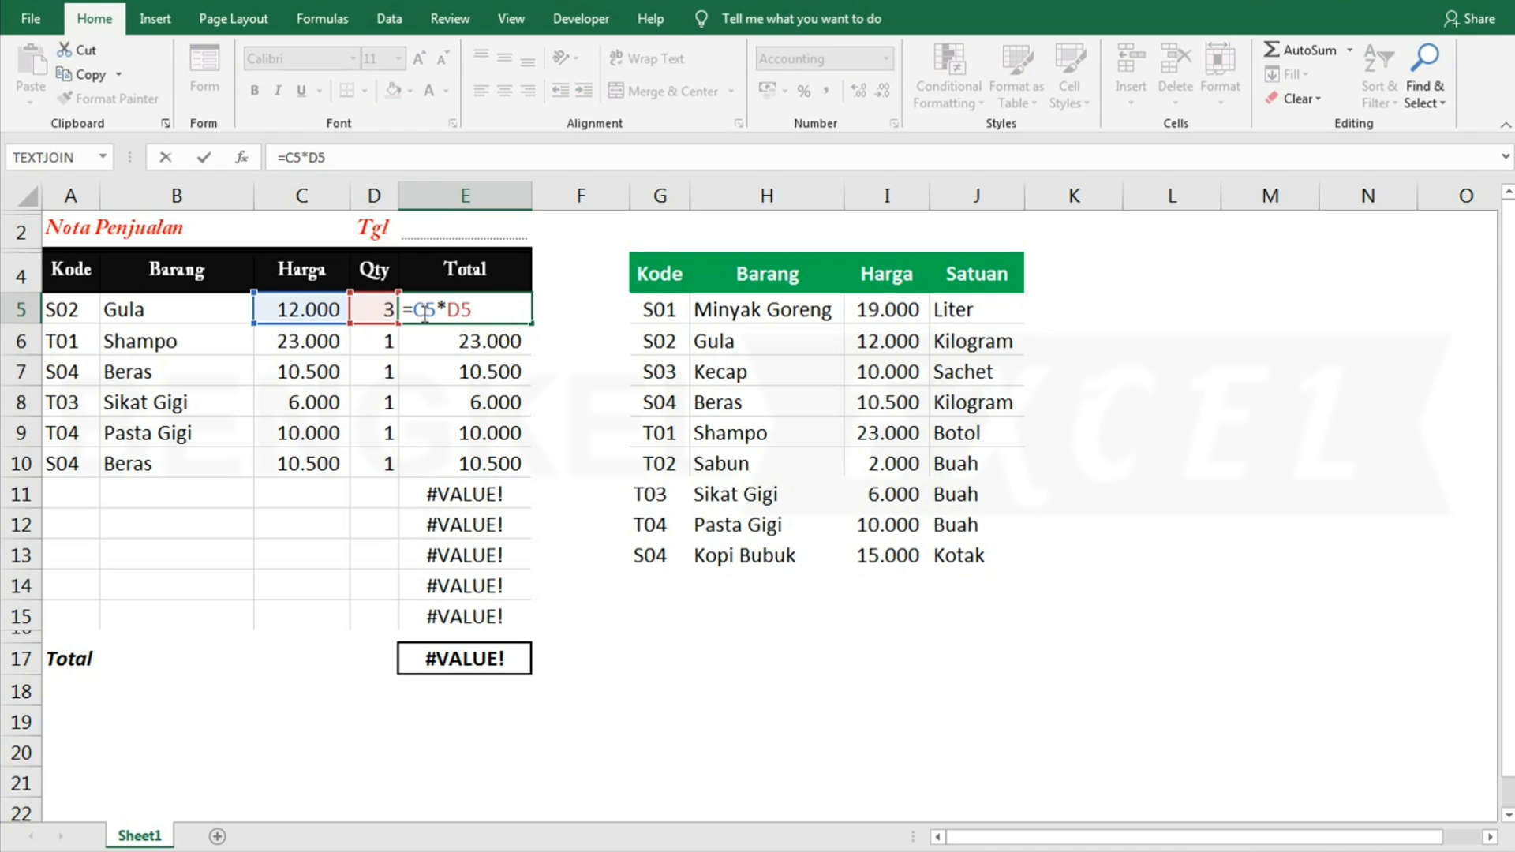
pyautogui.press('Home')
pyautogui.press('Right')
pyautogui.write('IFERROR(C5*D5')
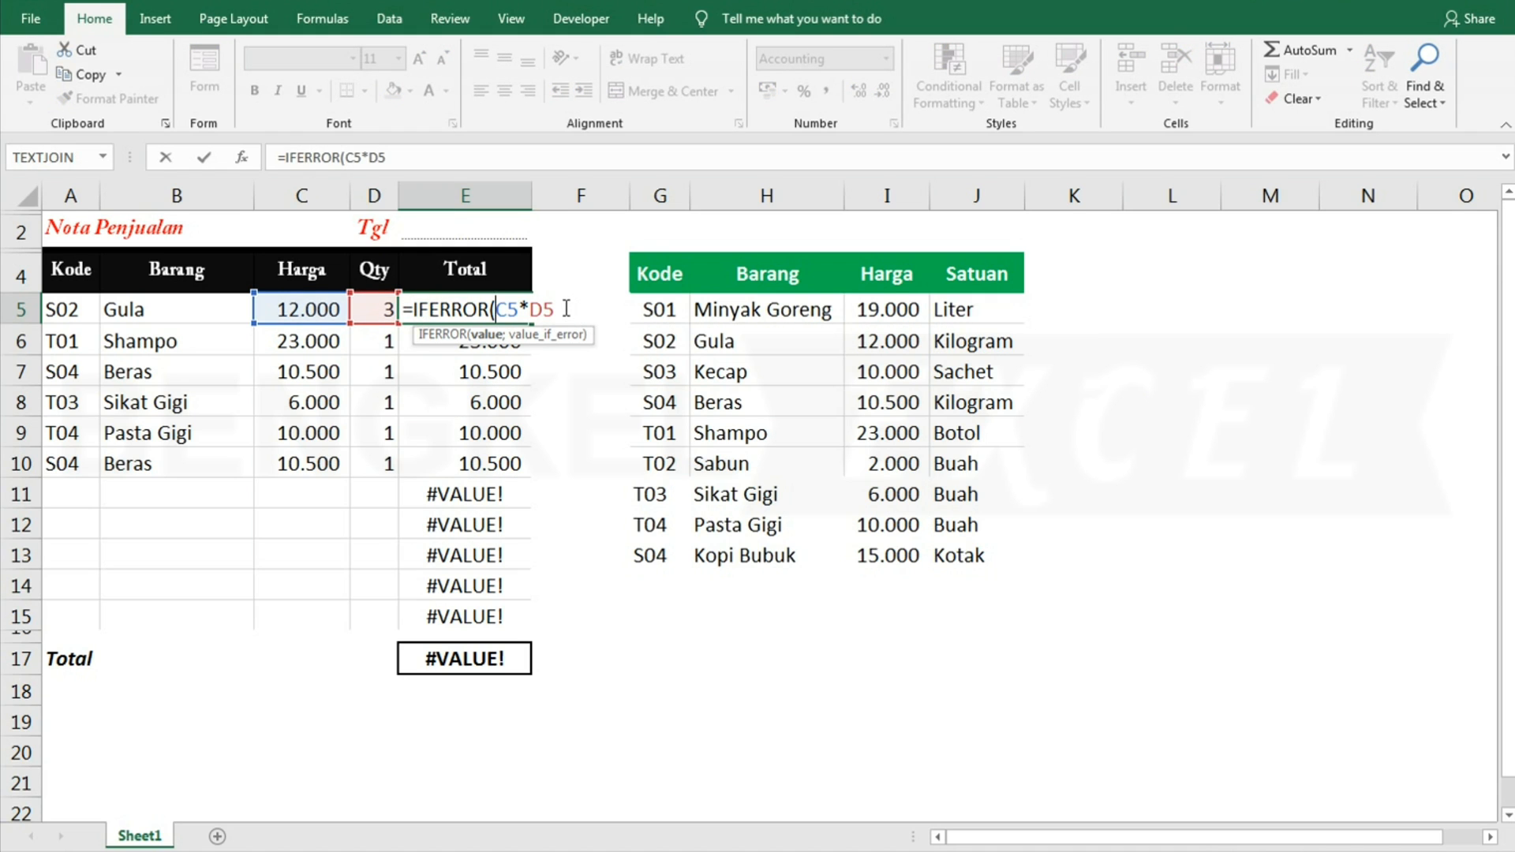
pyautogui.write(';"")')
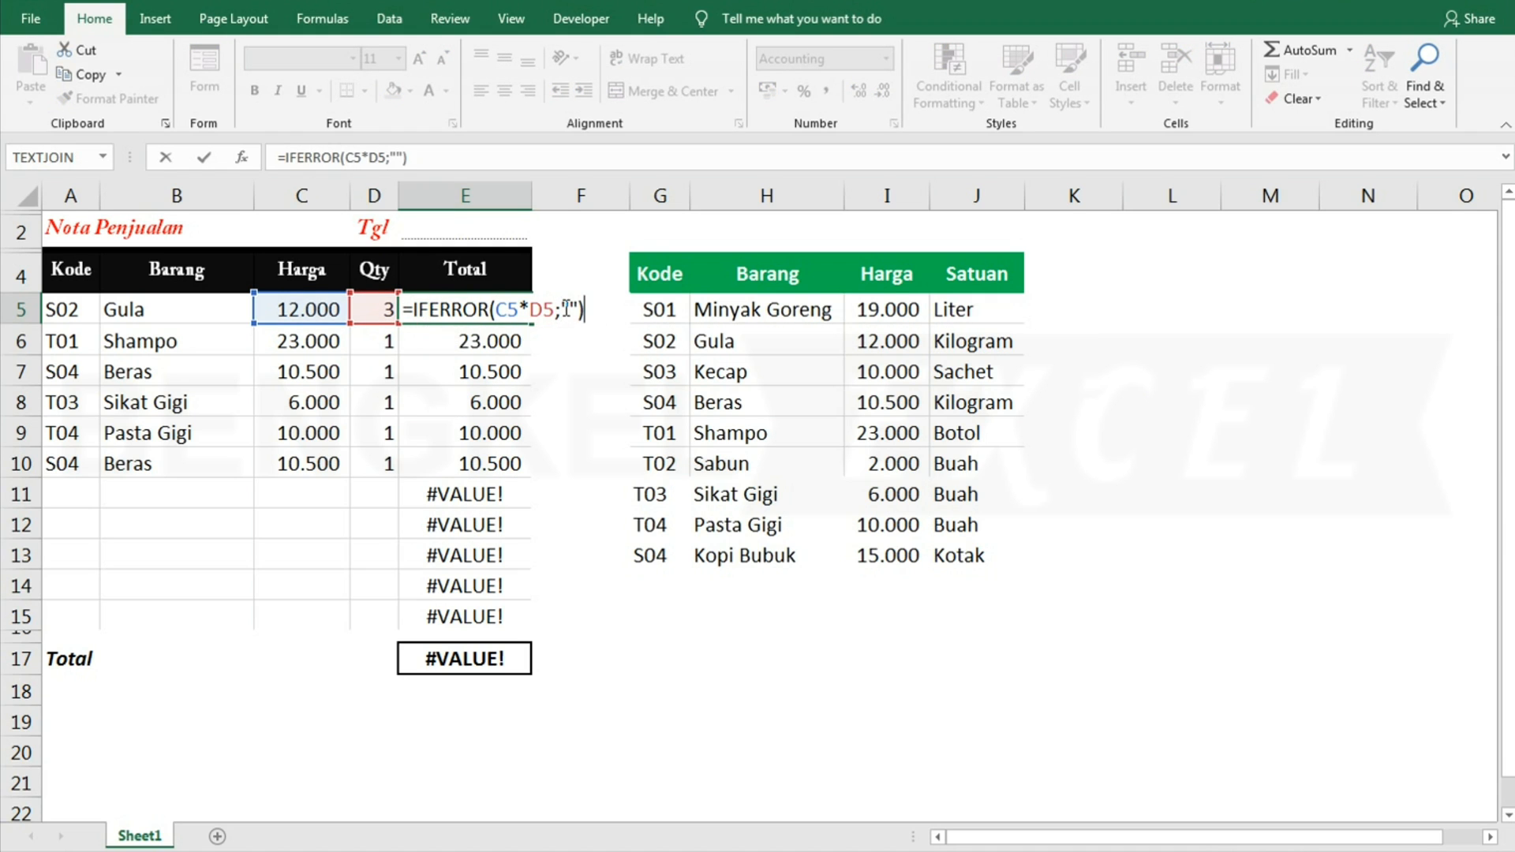
pyautogui.press('Return')
pyautogui.click(513, 310)
pyautogui.moveTo(532, 324); pyautogui.dragTo(534, 623)
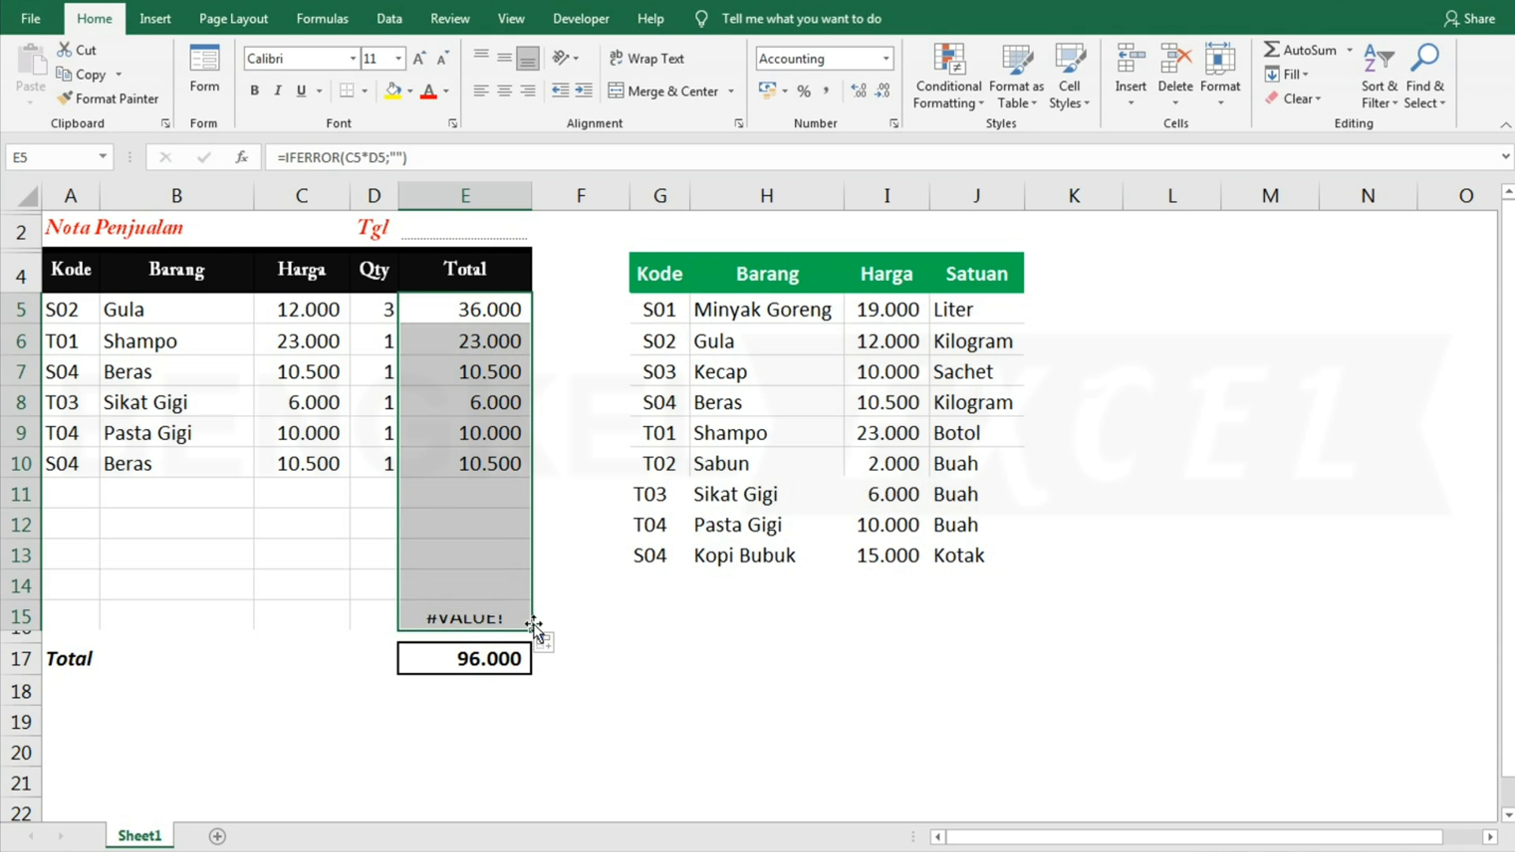
pyautogui.click(503, 661)
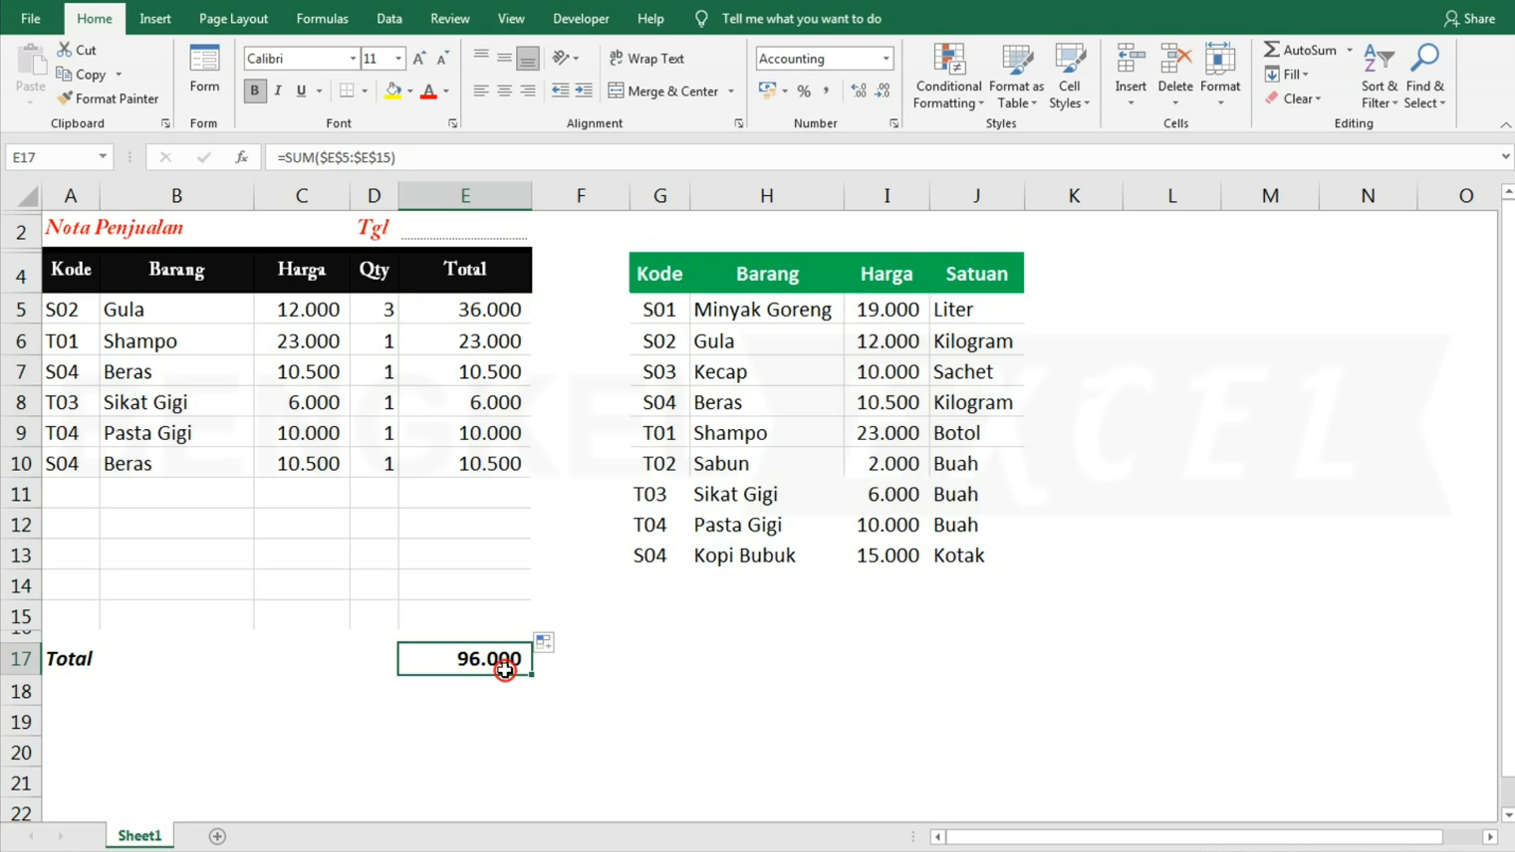
pyautogui.click(440, 691)
pyautogui.click(619, 647)
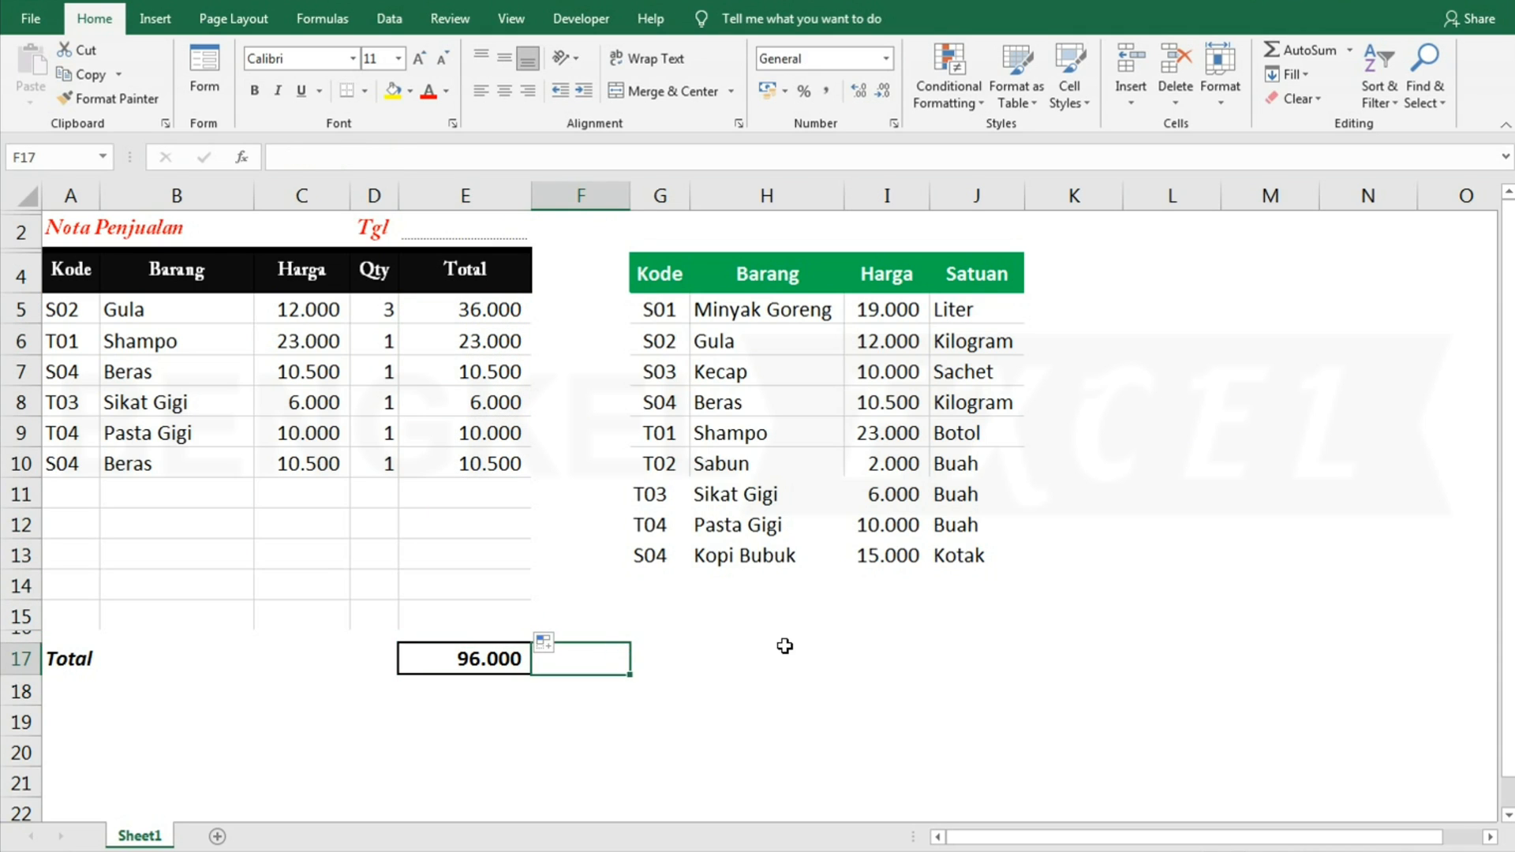
pyautogui.click(781, 644)
# - Replace the dotted placeholder in the date cell E2 with the formula =TODAY()
pyautogui.click(448, 243)
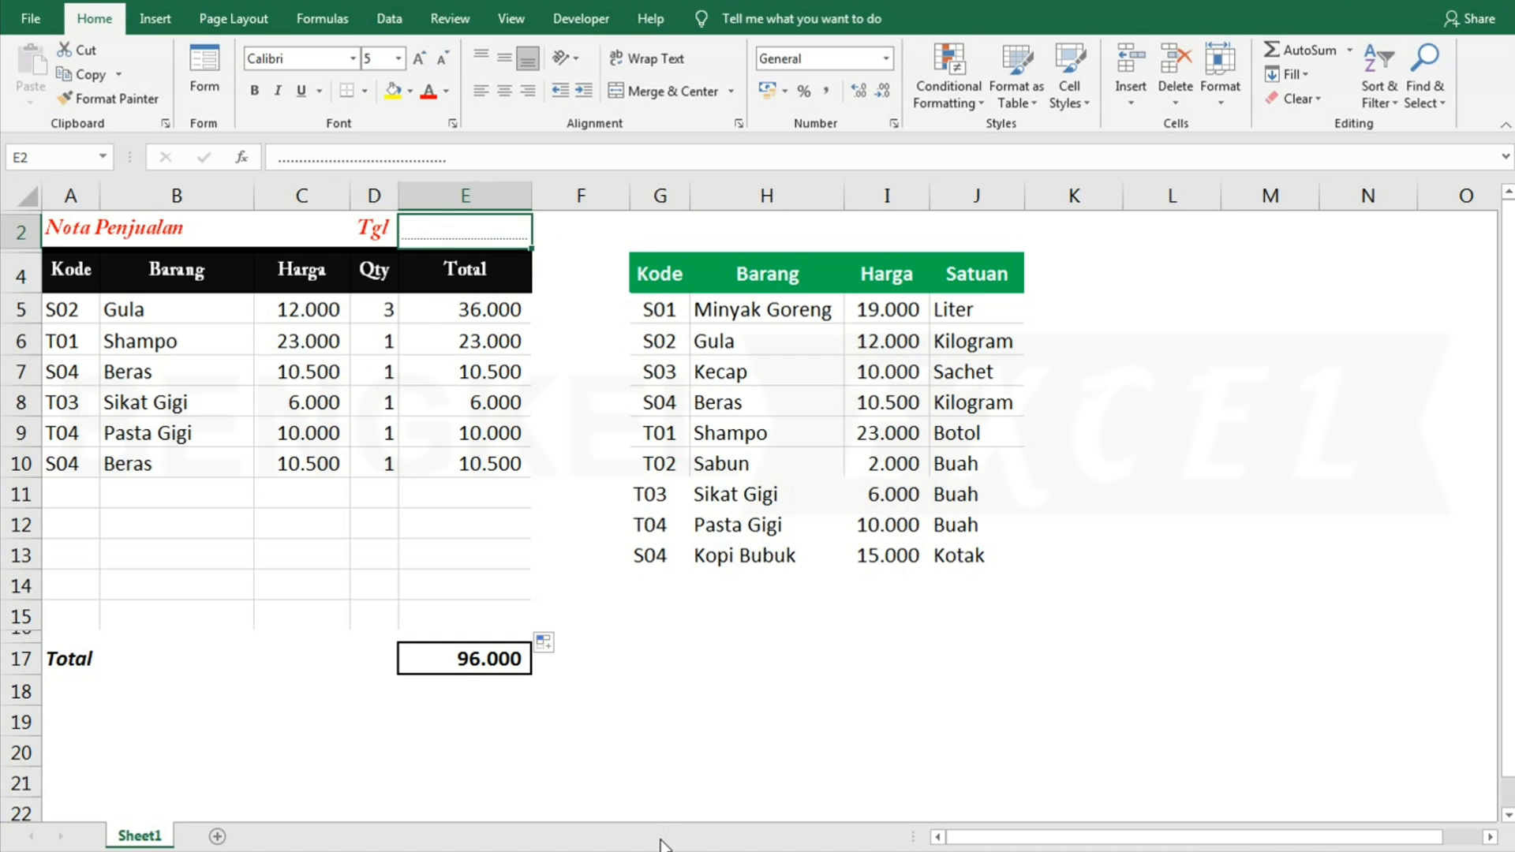
pyautogui.write('to')
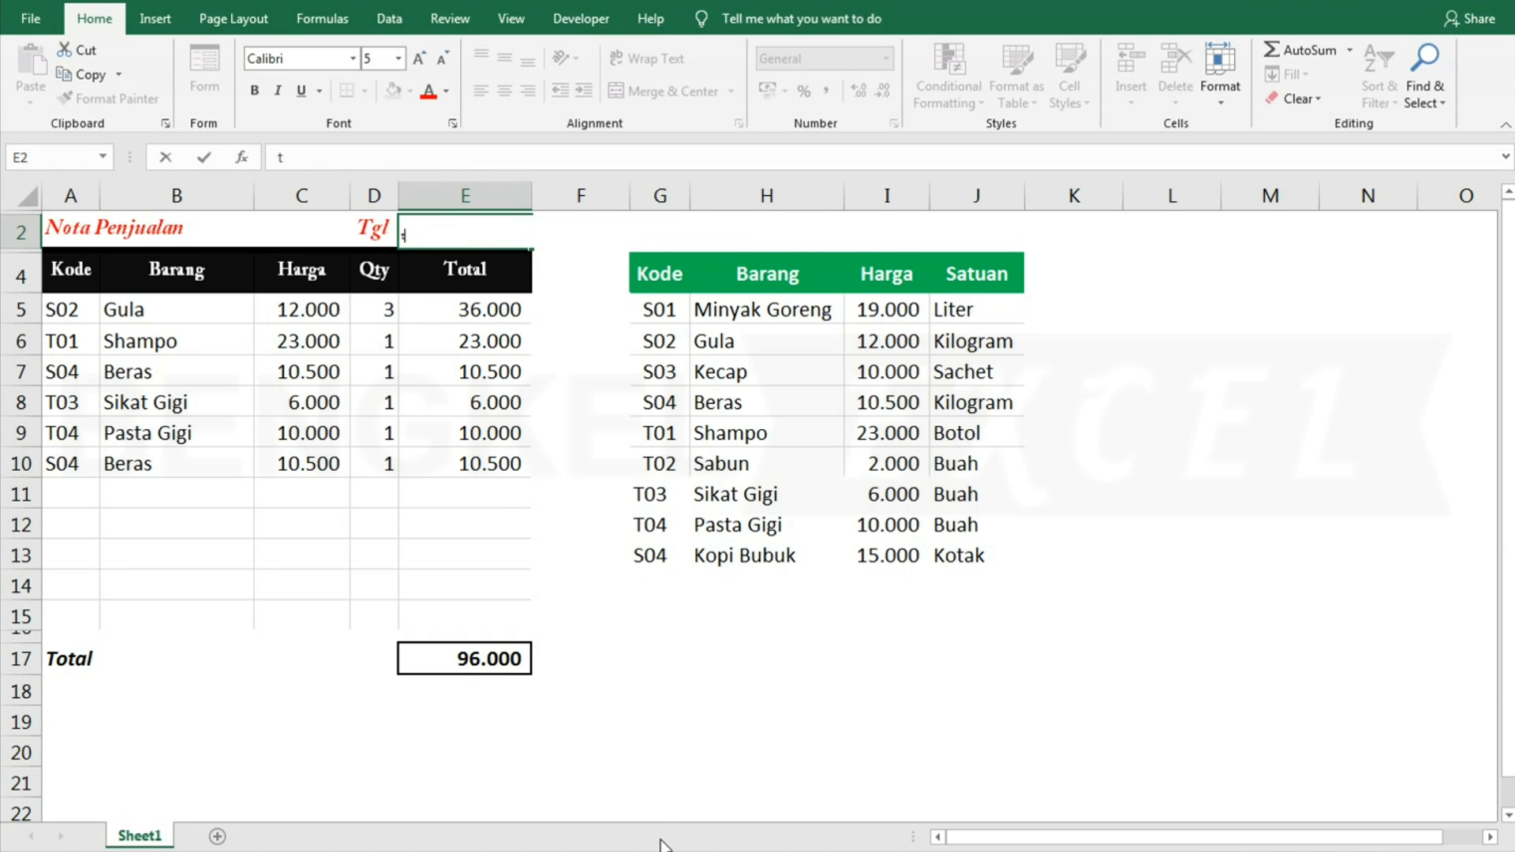
pyautogui.press('BackSpace')
pyautogui.write('=TOD')
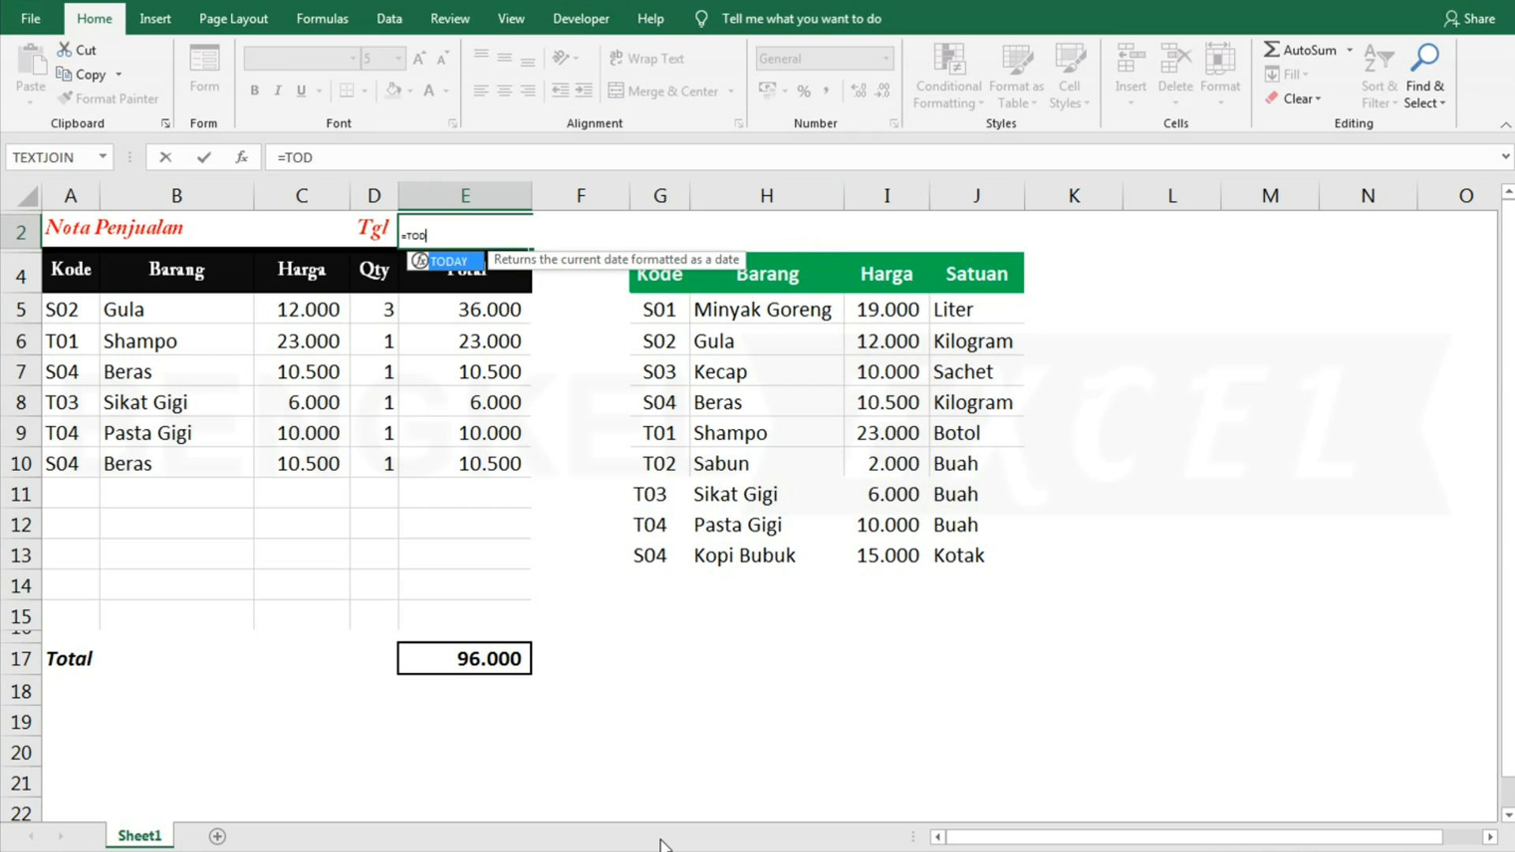
pyautogui.write('AY()')
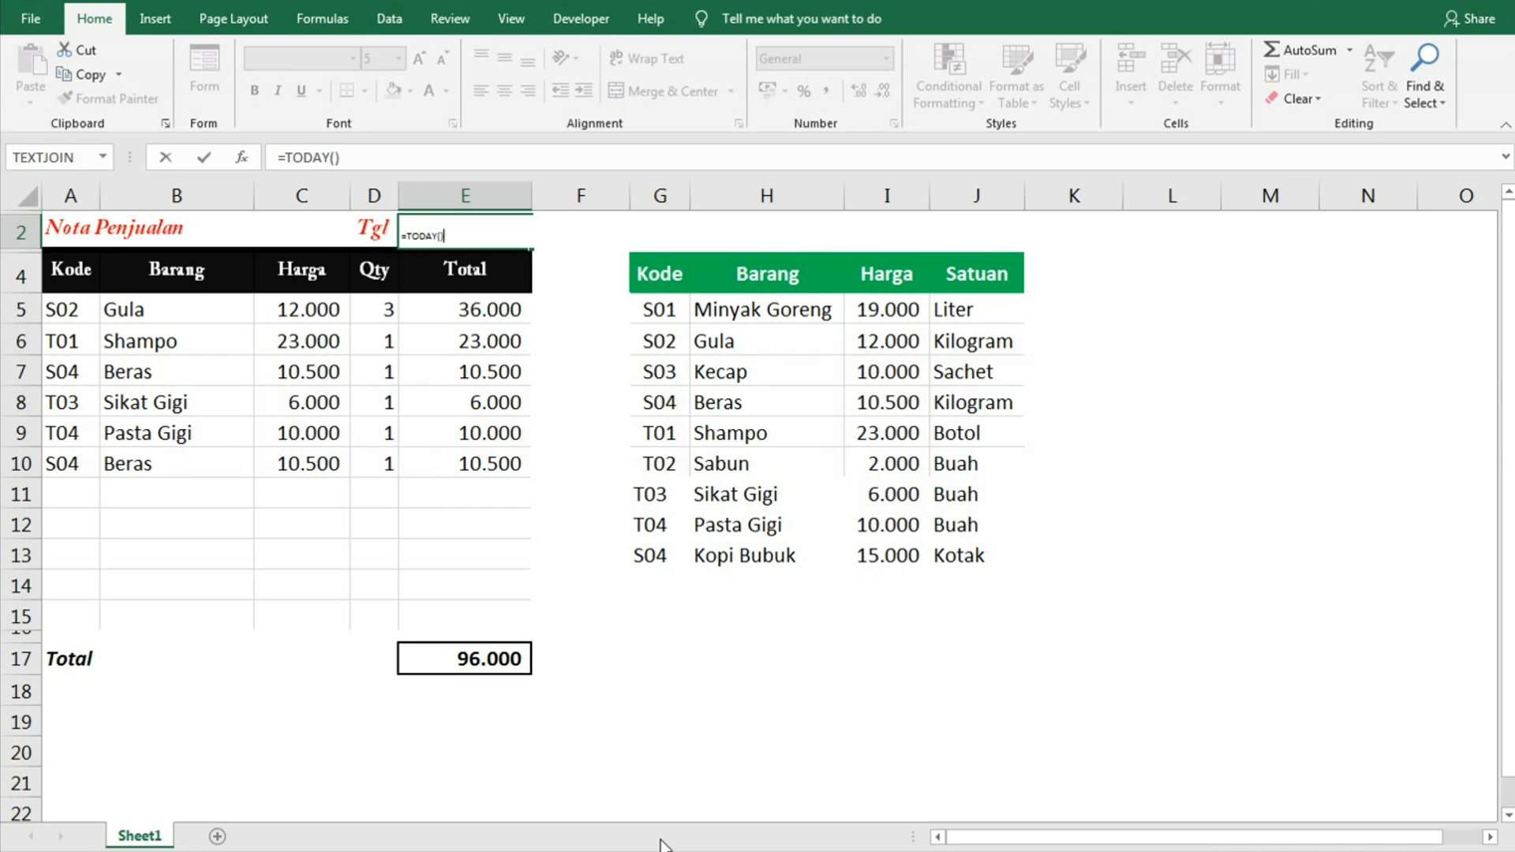
pyautogui.press('Return')
# - Choose a custom number format for the sales note's date in E2
pyautogui.click(505, 229)
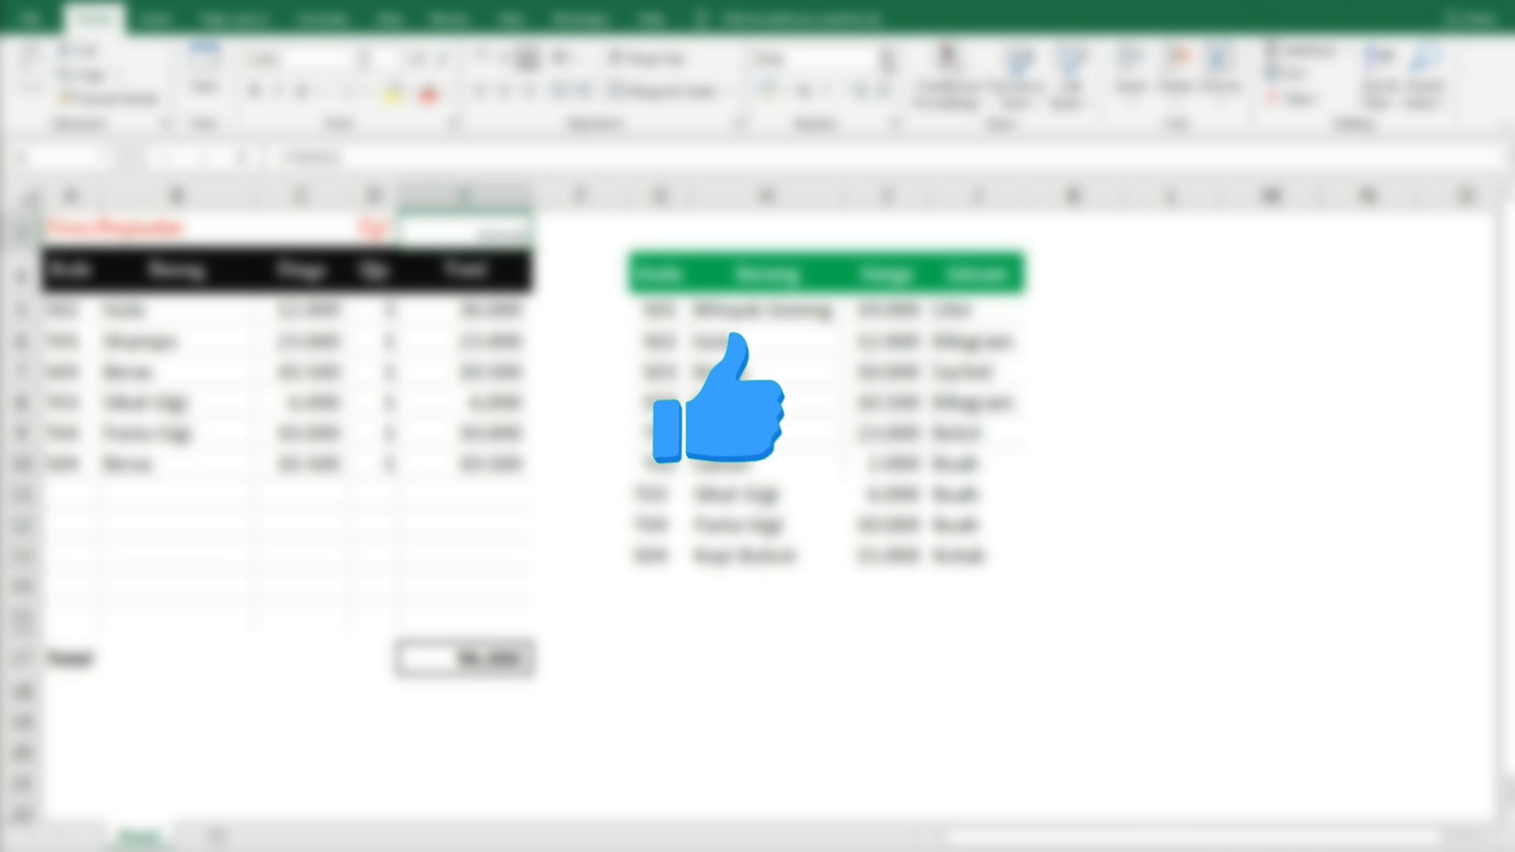
pyautogui.click(888, 58)
pyautogui.click(862, 600)
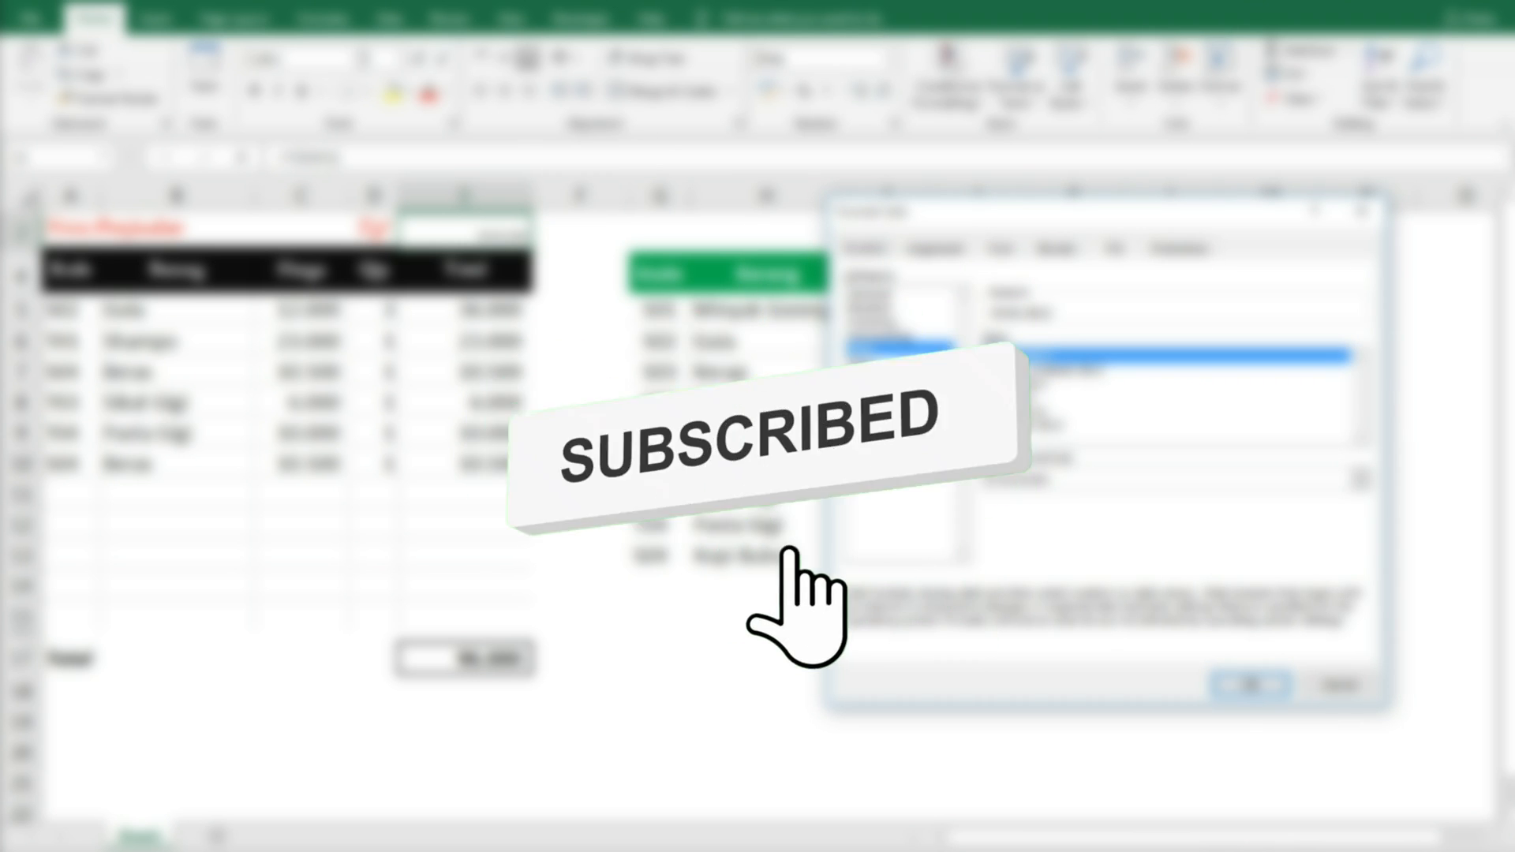
pyautogui.click(866, 447)
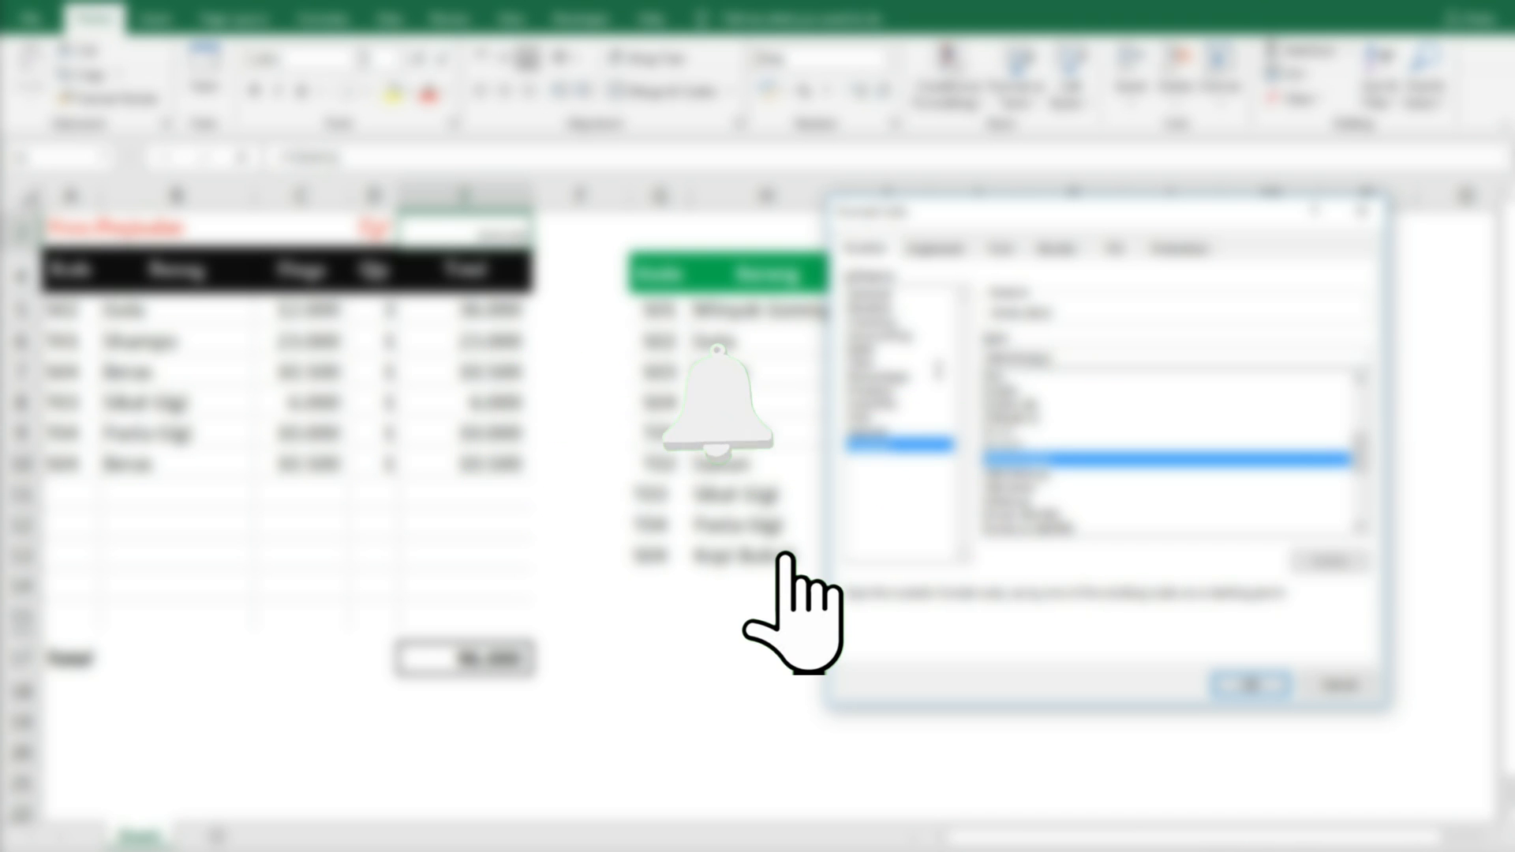